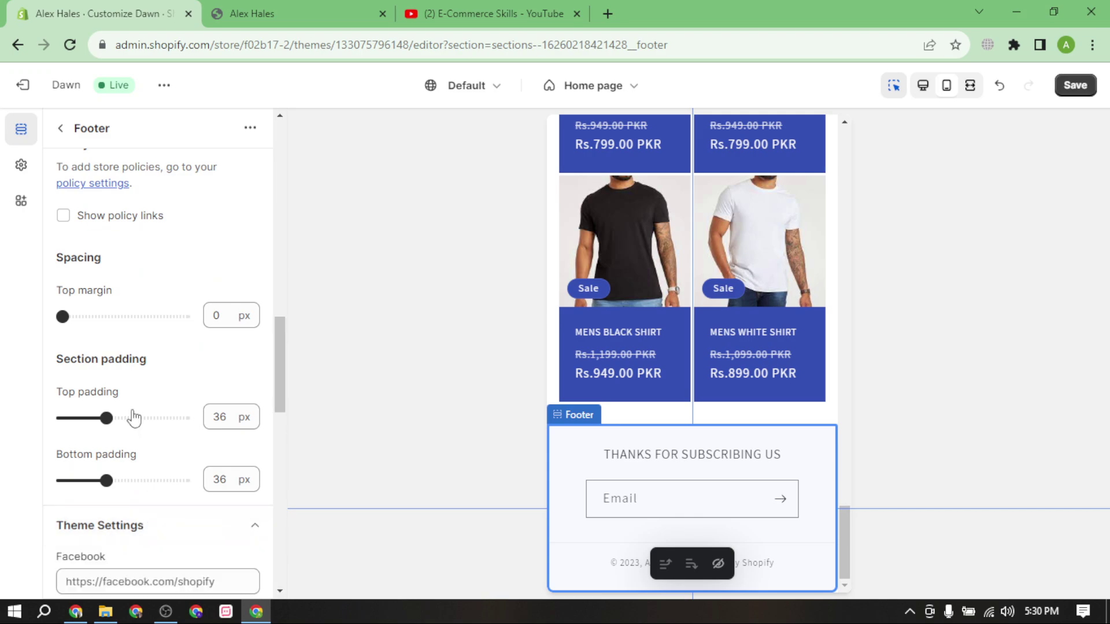
Paste youtube.com/@e-commerceskills into the footer's YouTube social link field.
scroll(136, 417, "down", 6)
scroll(144, 370, "up", 2)
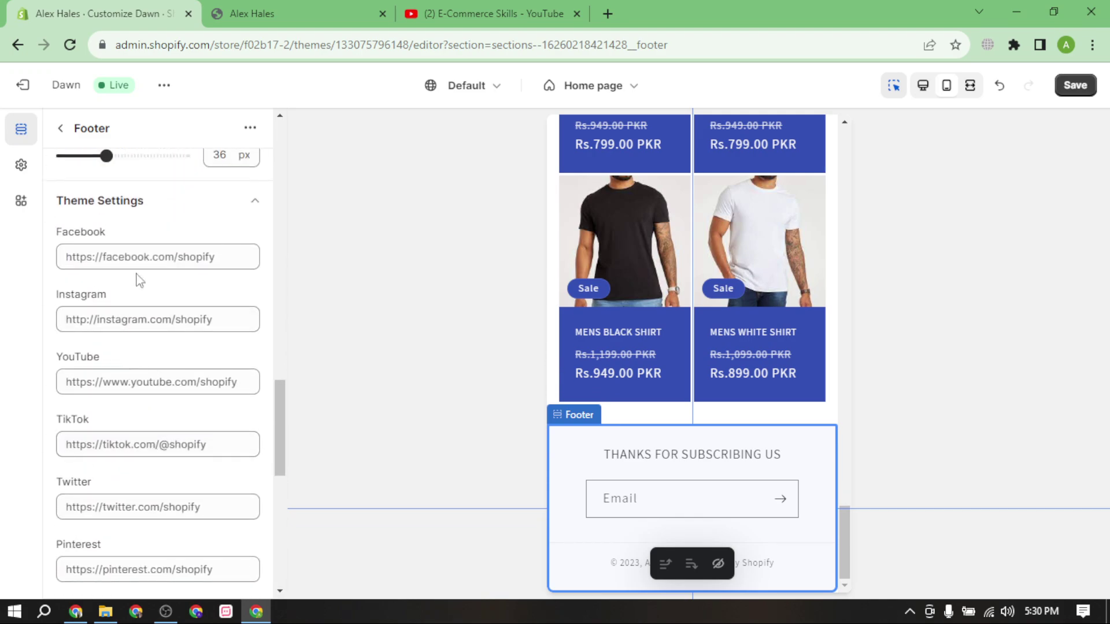
left_click(147, 381)
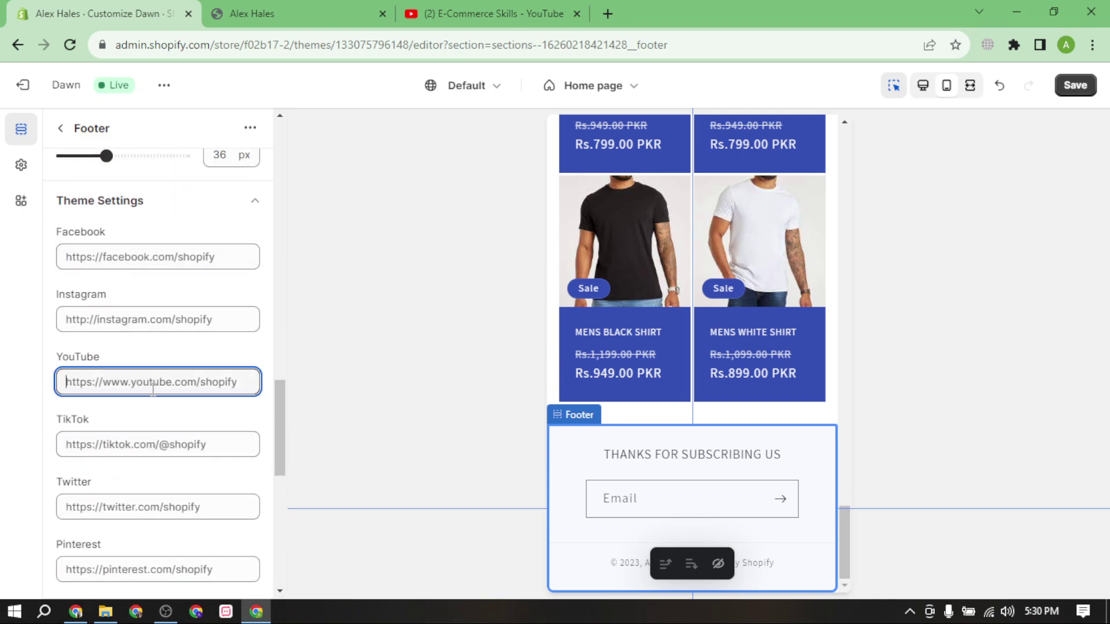
type("https://www.youtube.com/@e-commerceskills")
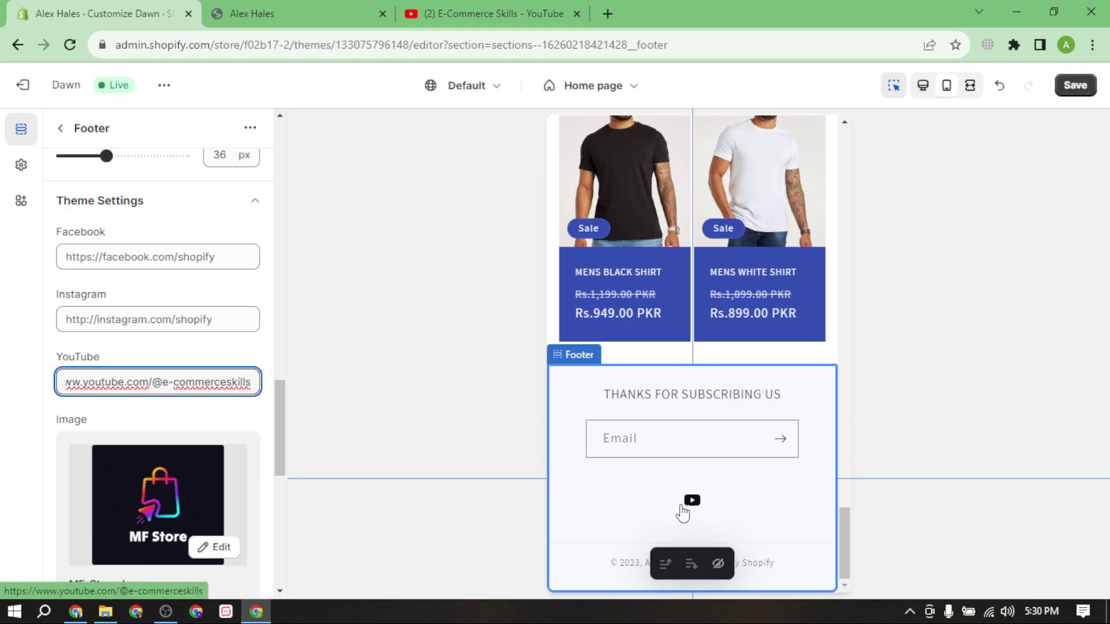
Save the footer changes, close the old storefront and YouTube tabs, and exit the theme editor.
left_click(1075, 87)
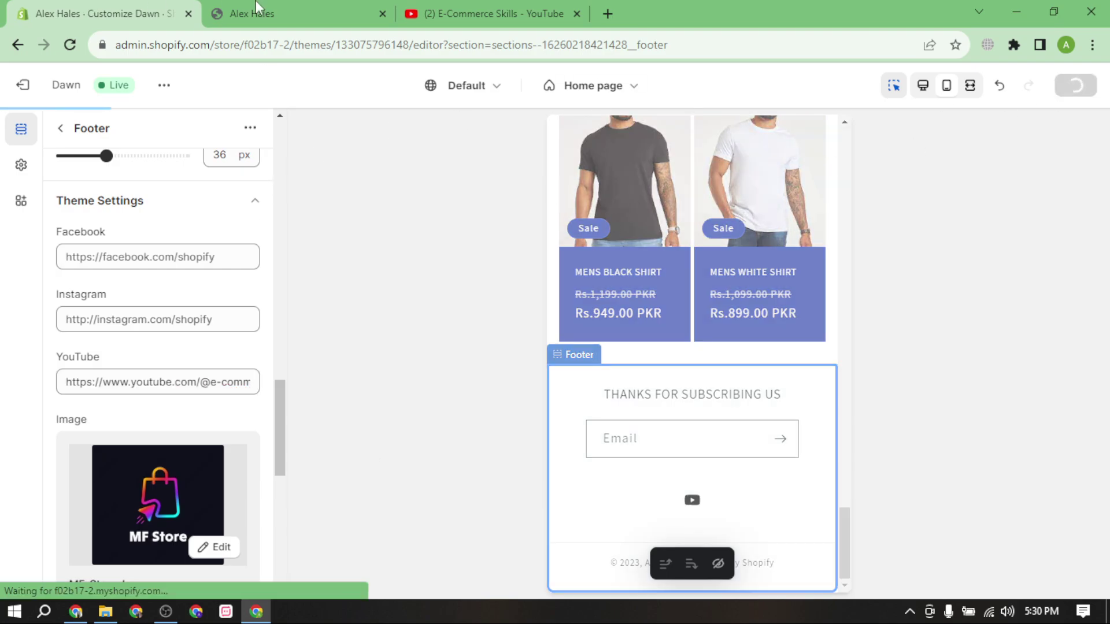
left_click(390, 15)
left_click(382, 13)
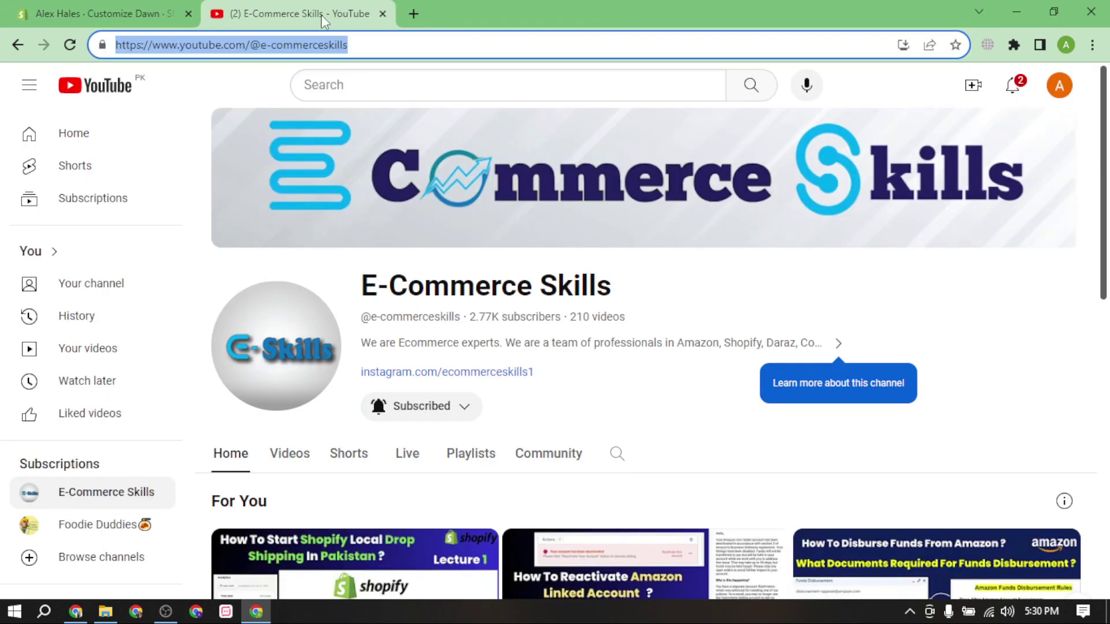
left_click(382, 13)
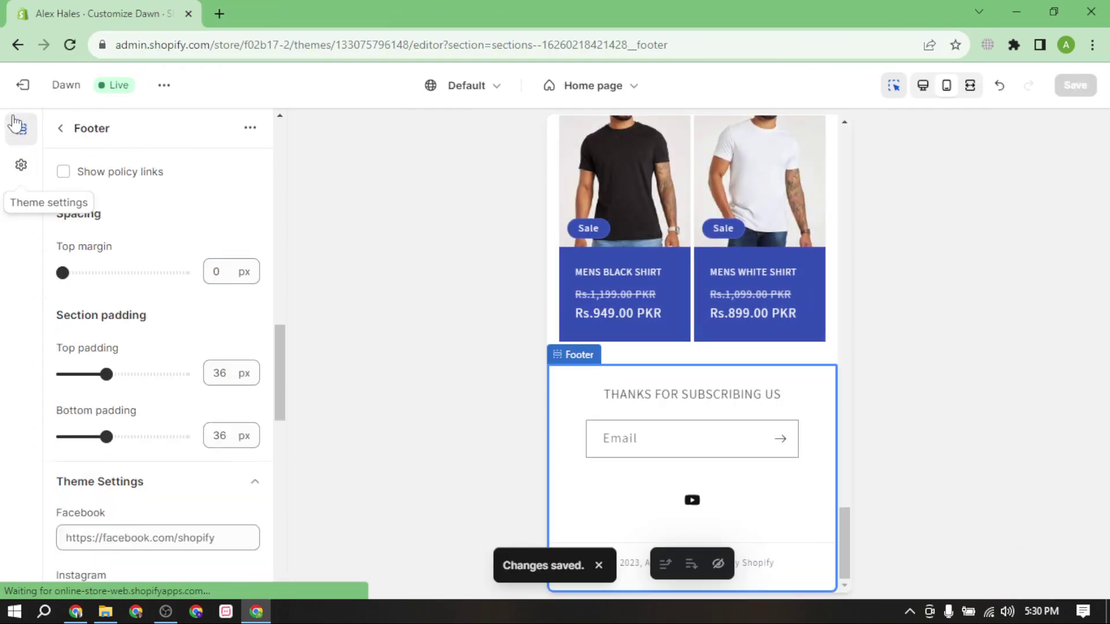
left_click(24, 85)
left_click(971, 174)
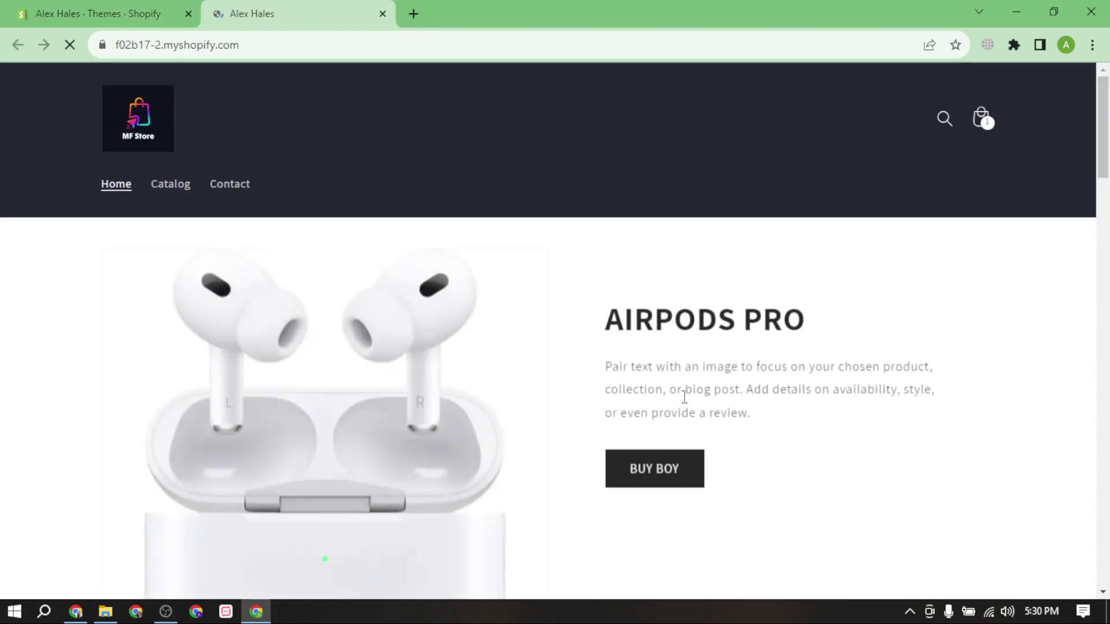
scroll(607, 521, "down", 10)
scroll(675, 492, "down", 8)
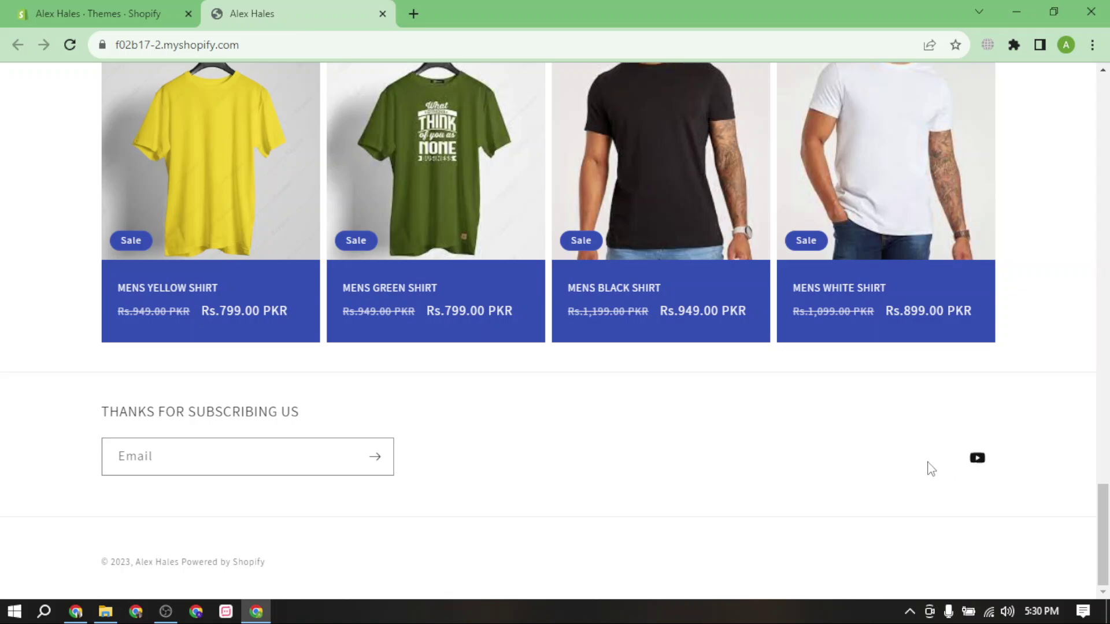
left_click(983, 469)
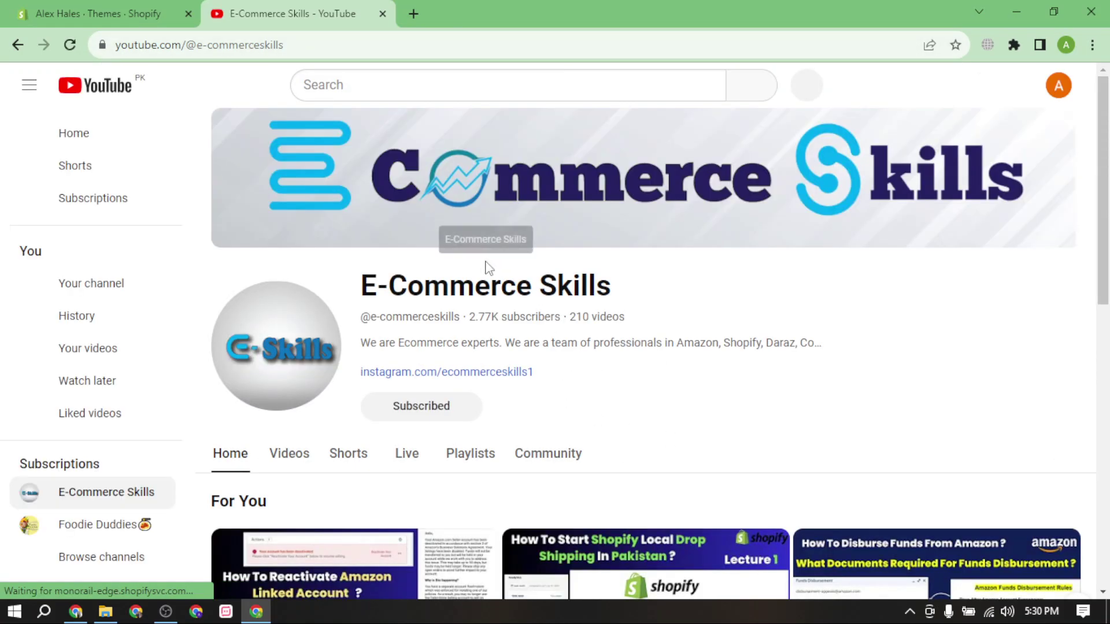
left_click(382, 13)
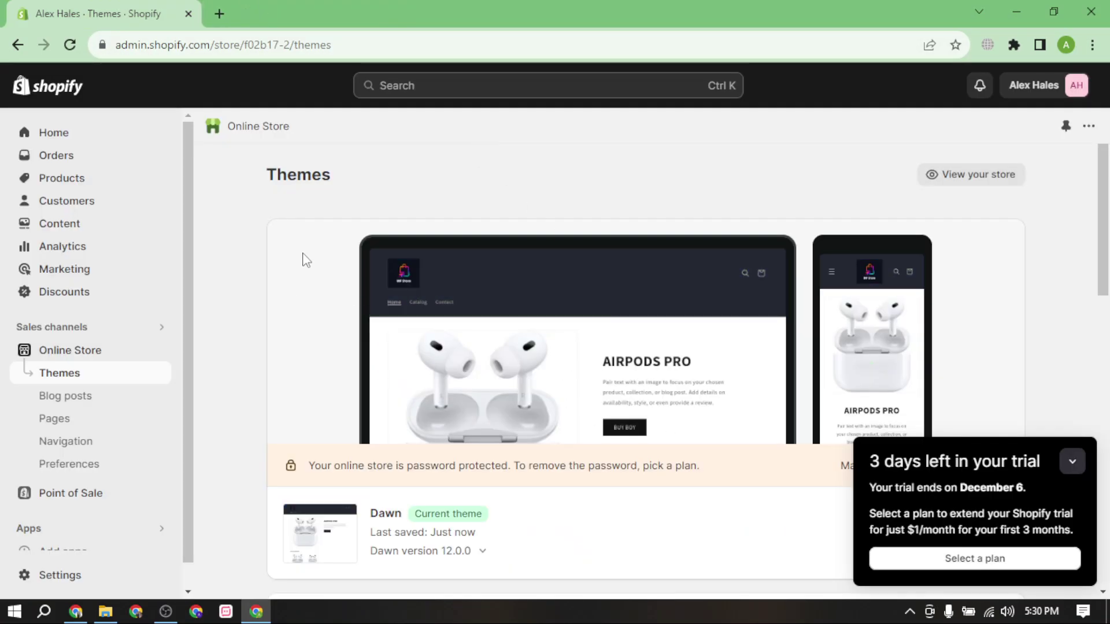
Browse the admin Home and Orders pages, then the Plan, Billing, Users and Checkout settings.
left_click(96, 134)
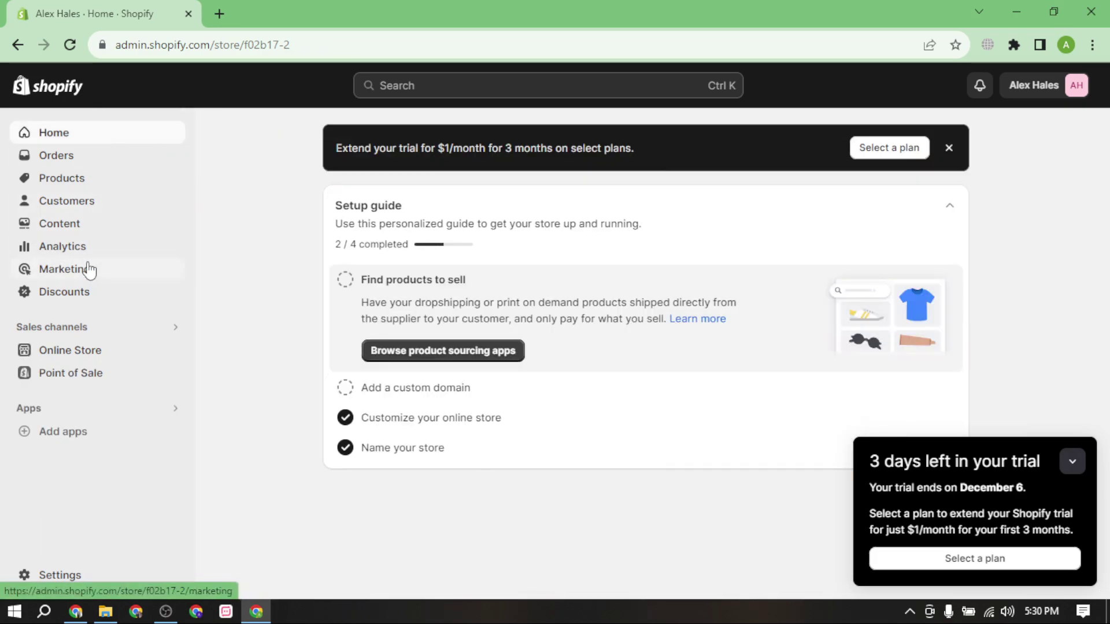
left_click(96, 165)
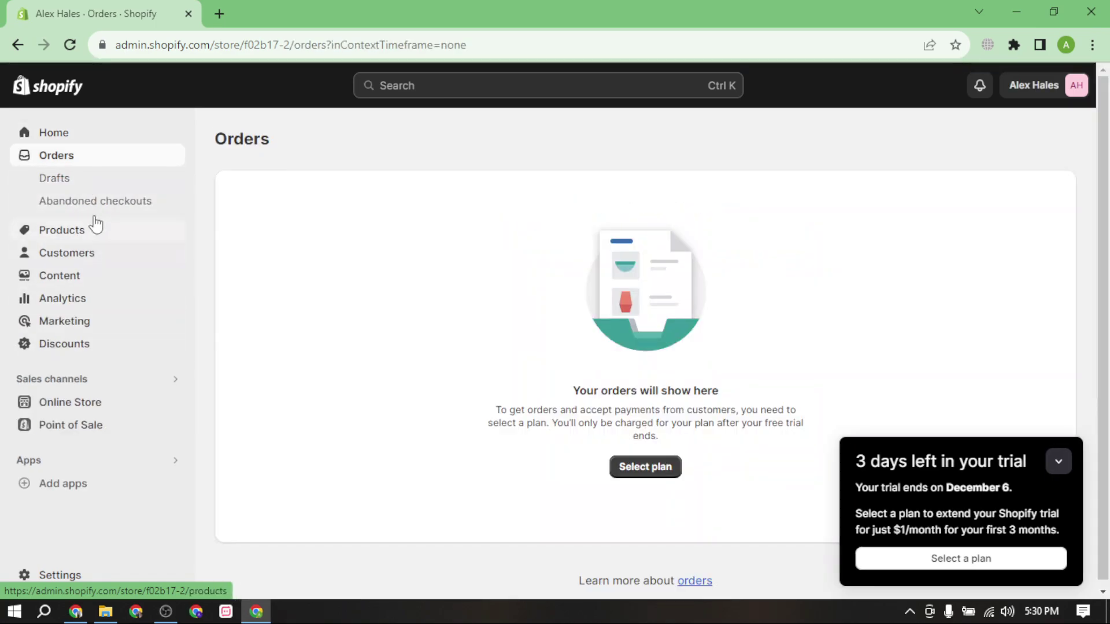
left_click(86, 575)
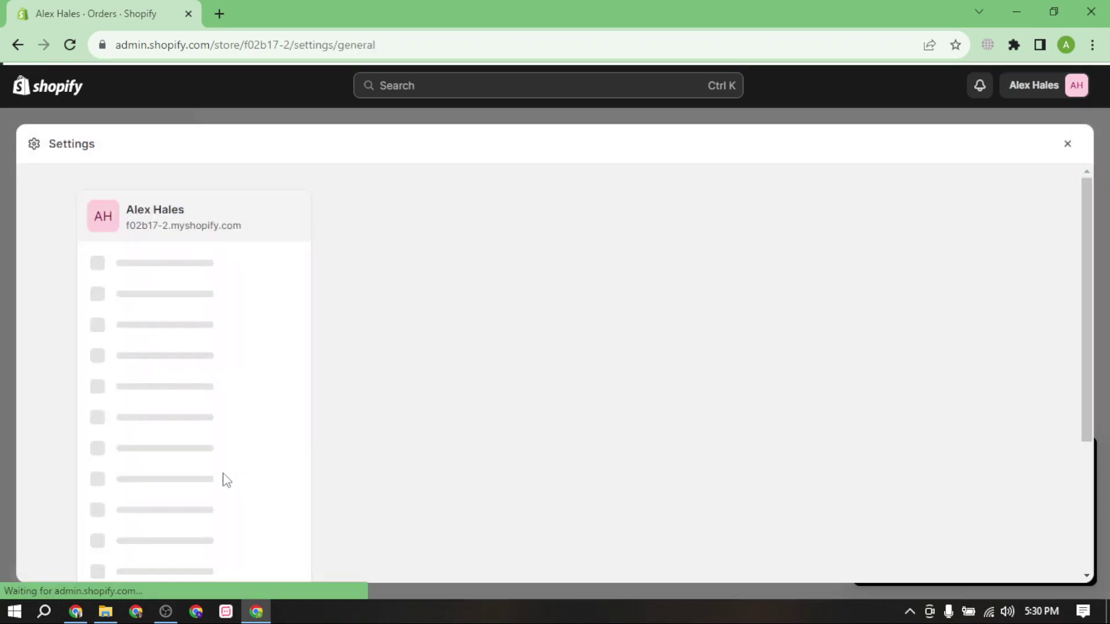
scroll(479, 426, "down", 2)
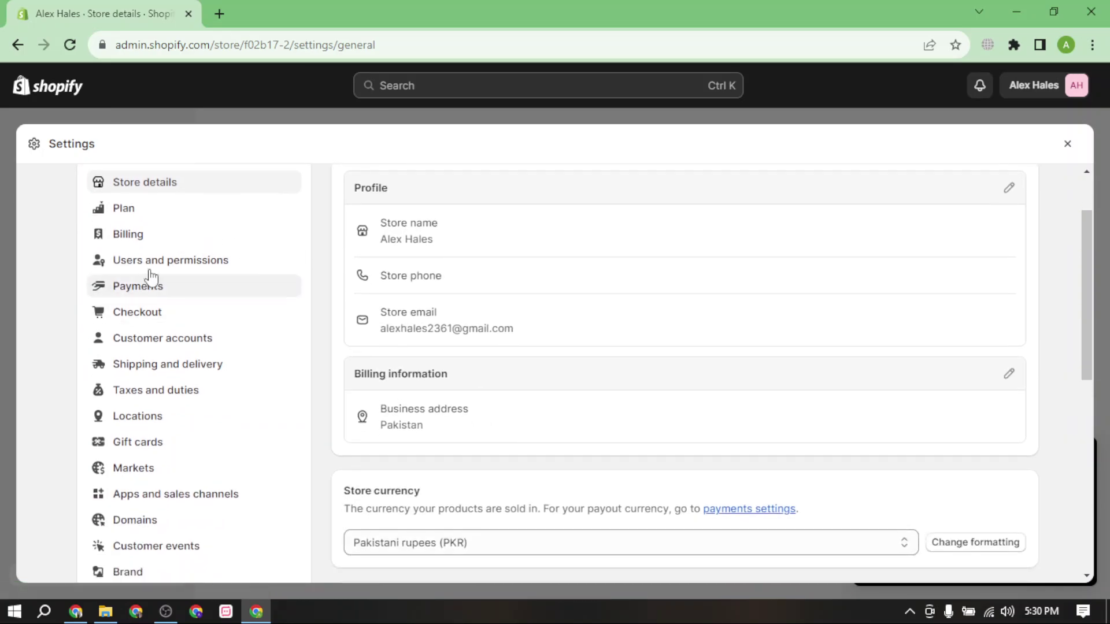
left_click(152, 212)
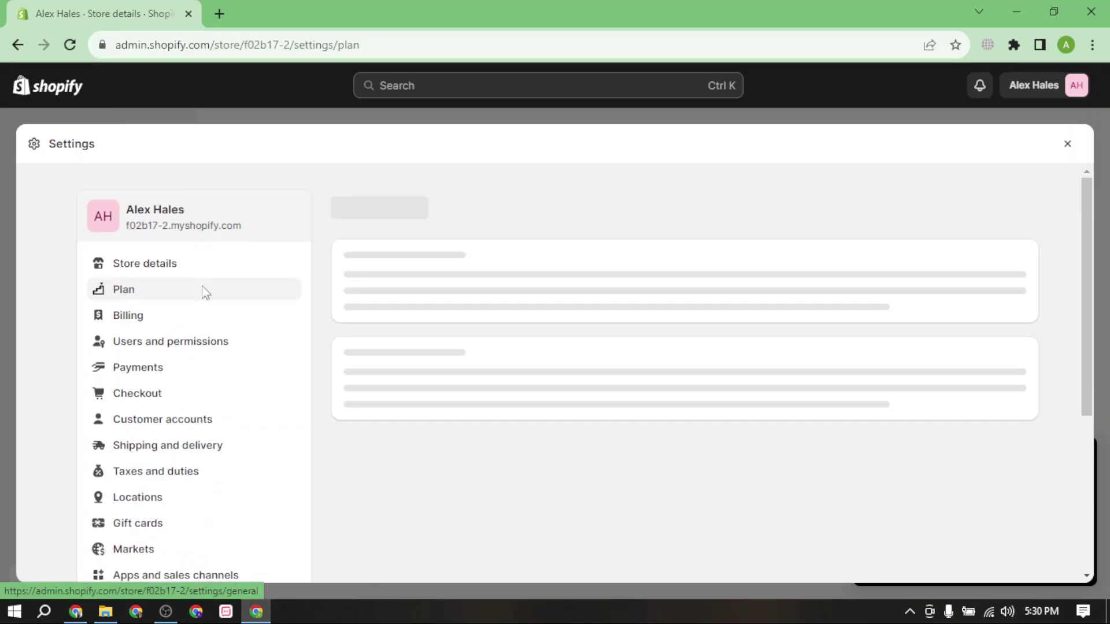
left_click(195, 316)
left_click(189, 344)
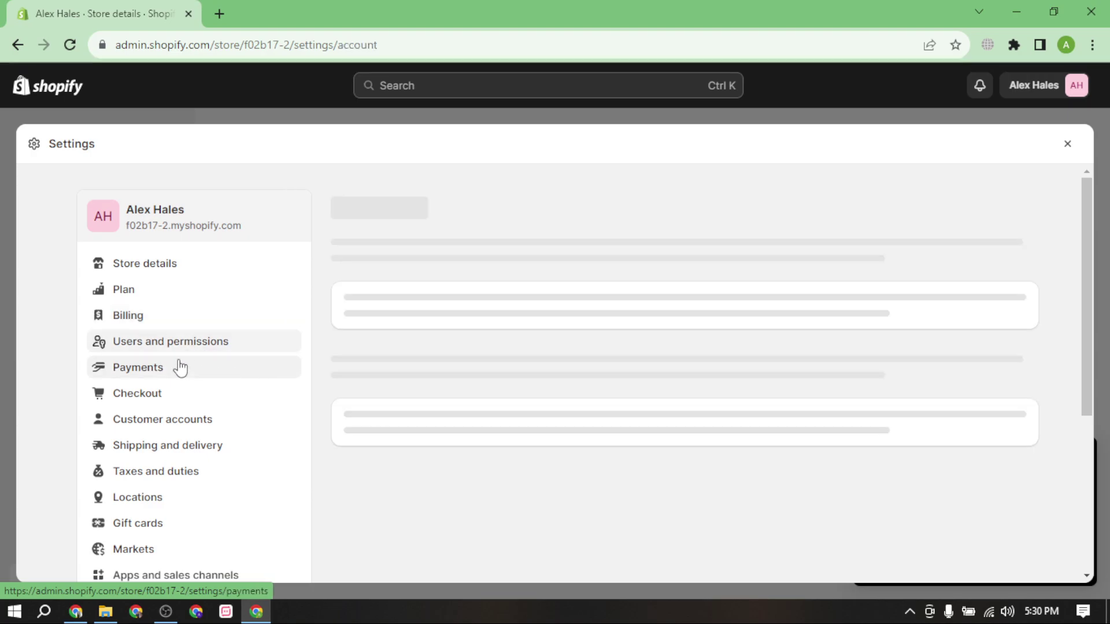
left_click(185, 399)
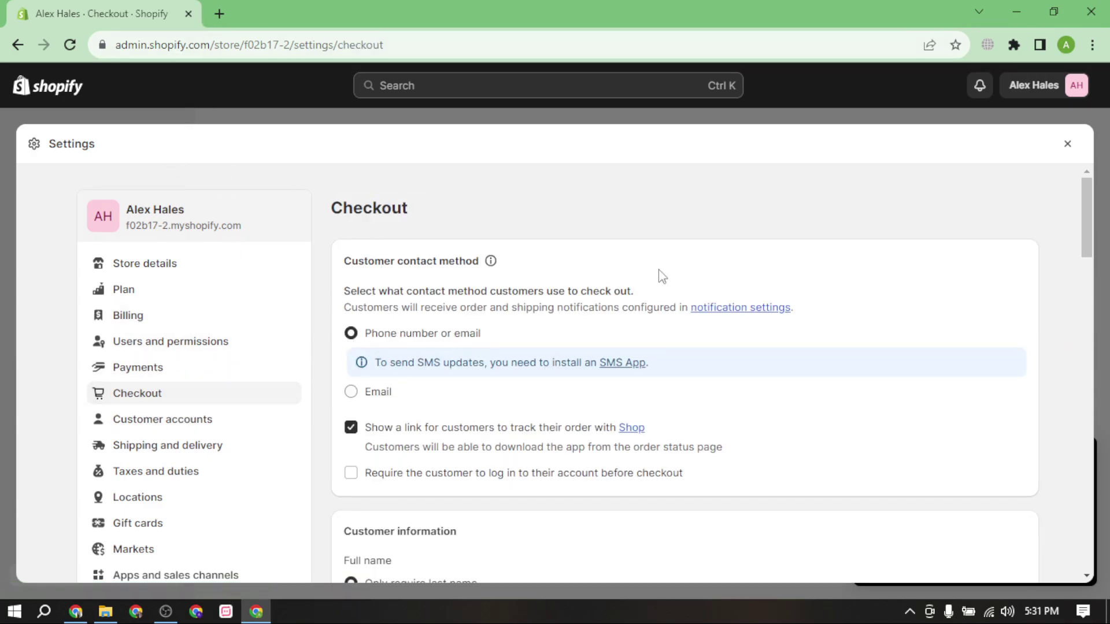
left_click(1067, 144)
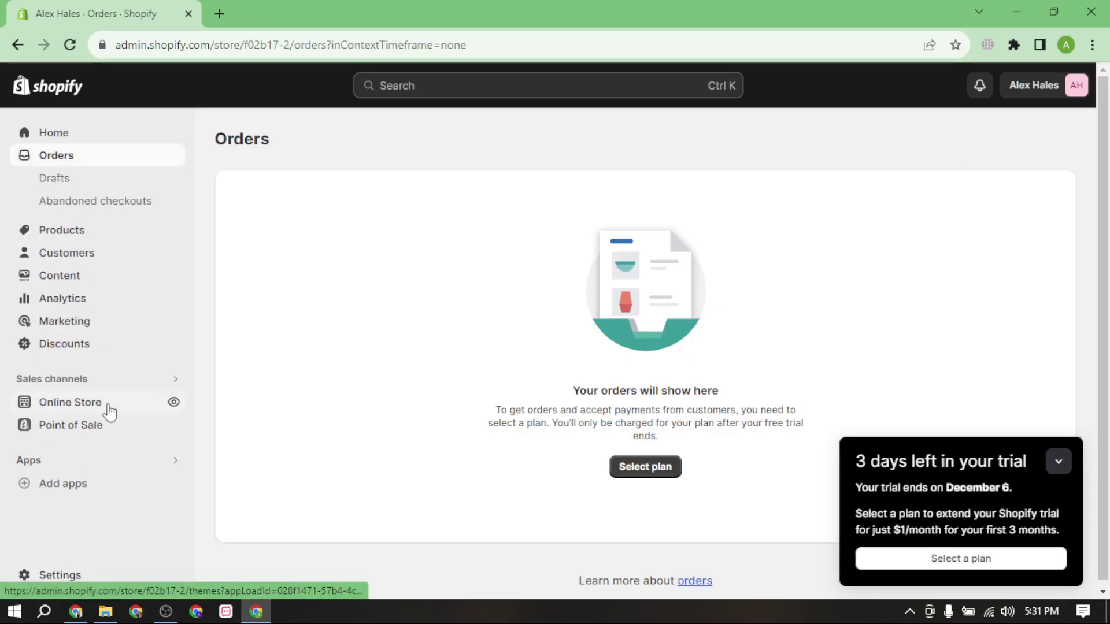
Open the live storefront in a new tab and bring Settings back to Store details.
left_click(108, 408)
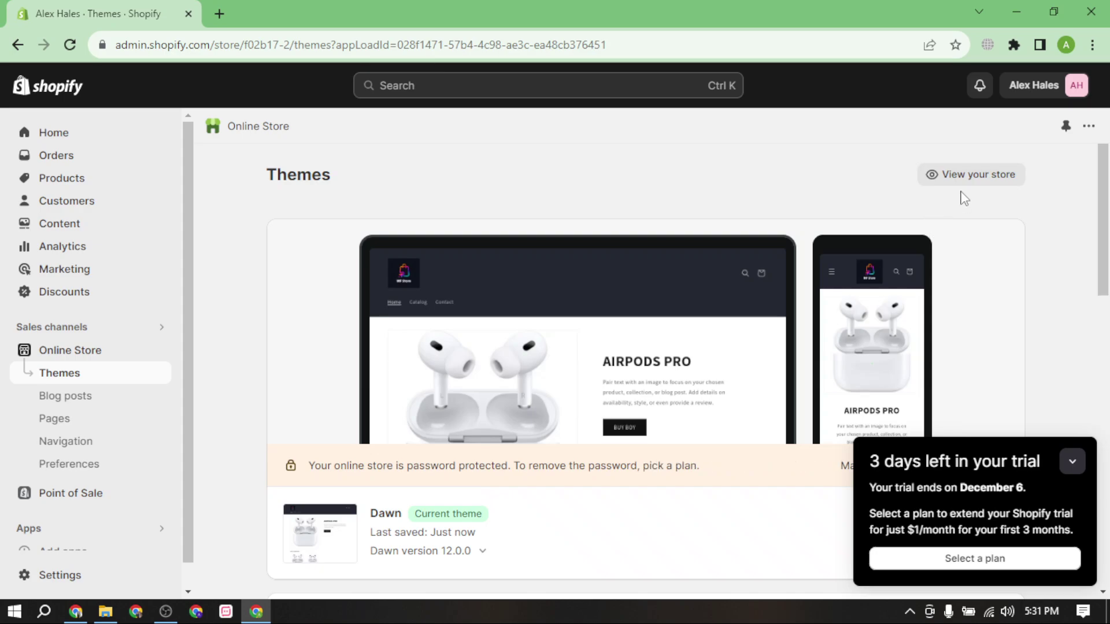
left_click(970, 174)
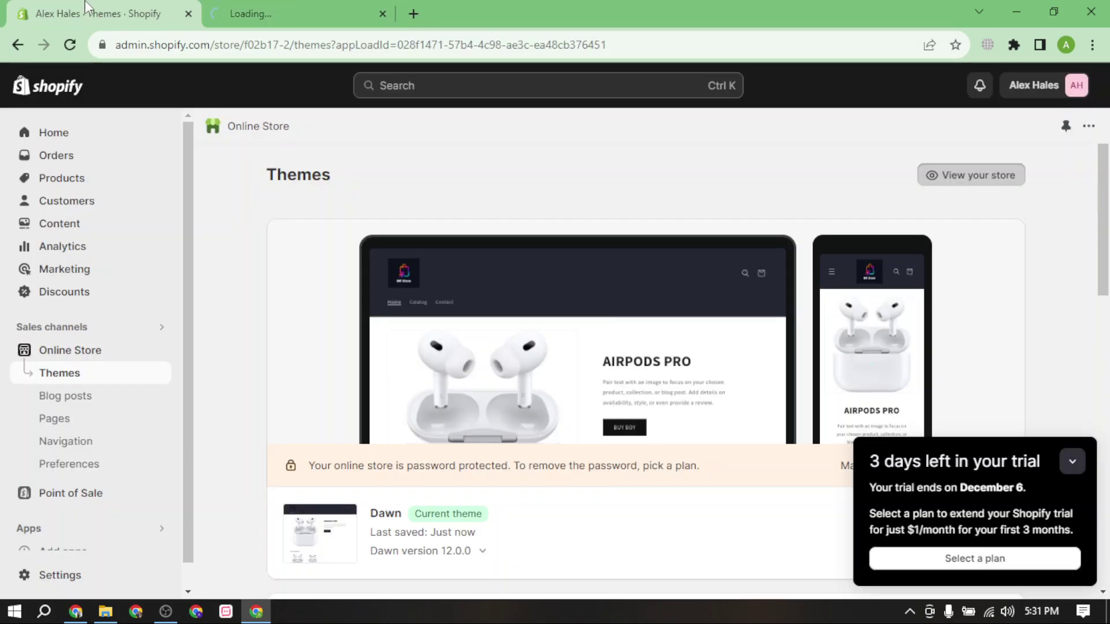
left_click(35, 575)
scroll(483, 416, "down", 2)
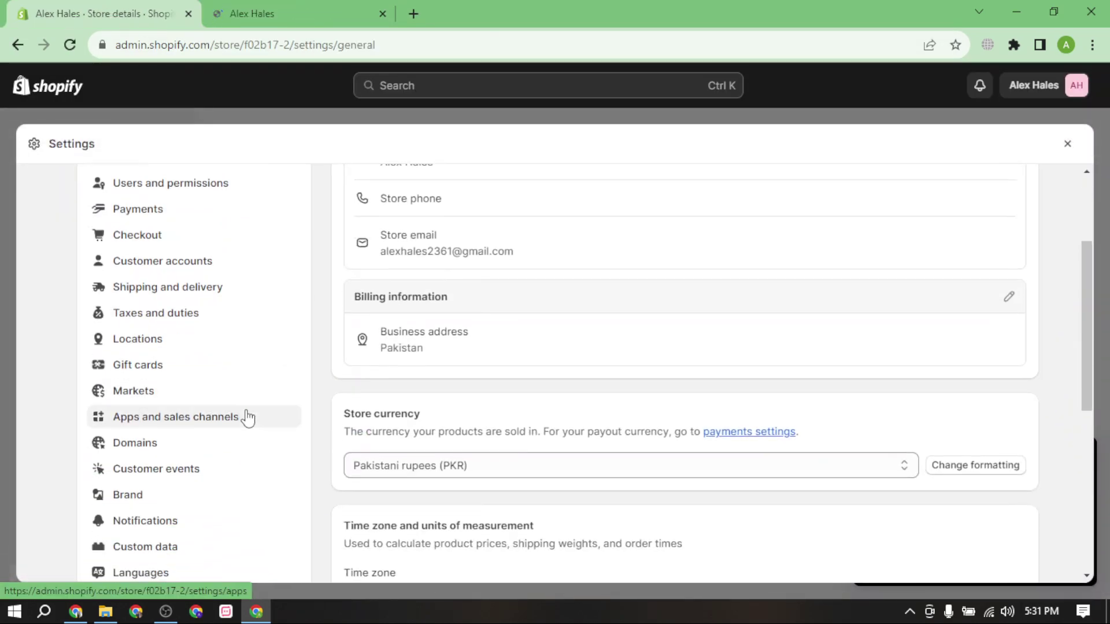
In Checkout settings, require first and last name and the shipping address phone number.
left_click(183, 230)
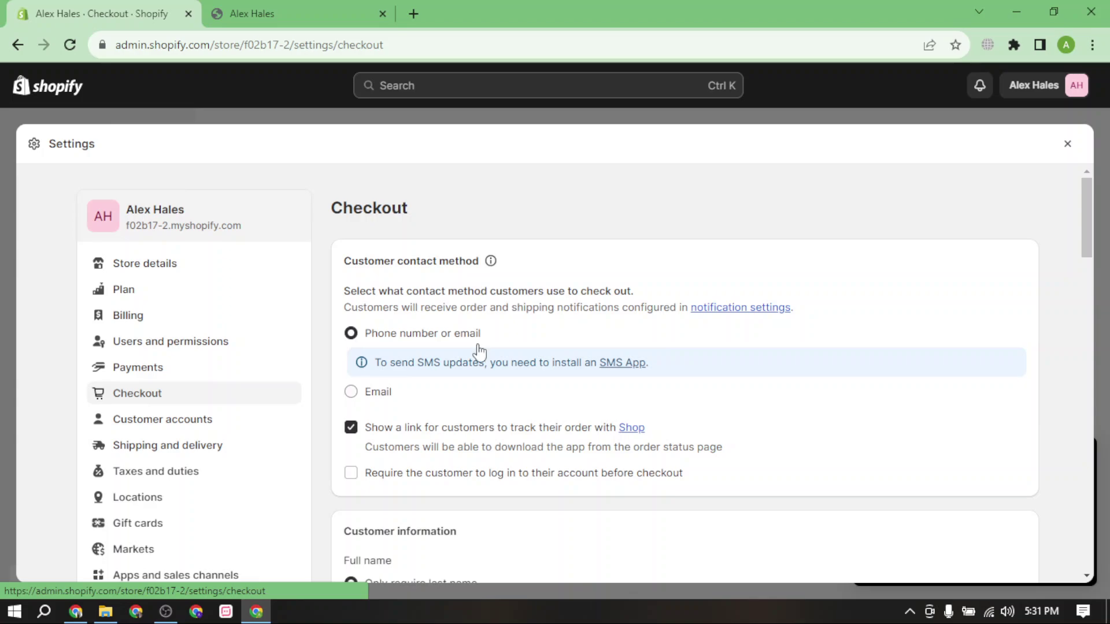
scroll(474, 364, "down", 5)
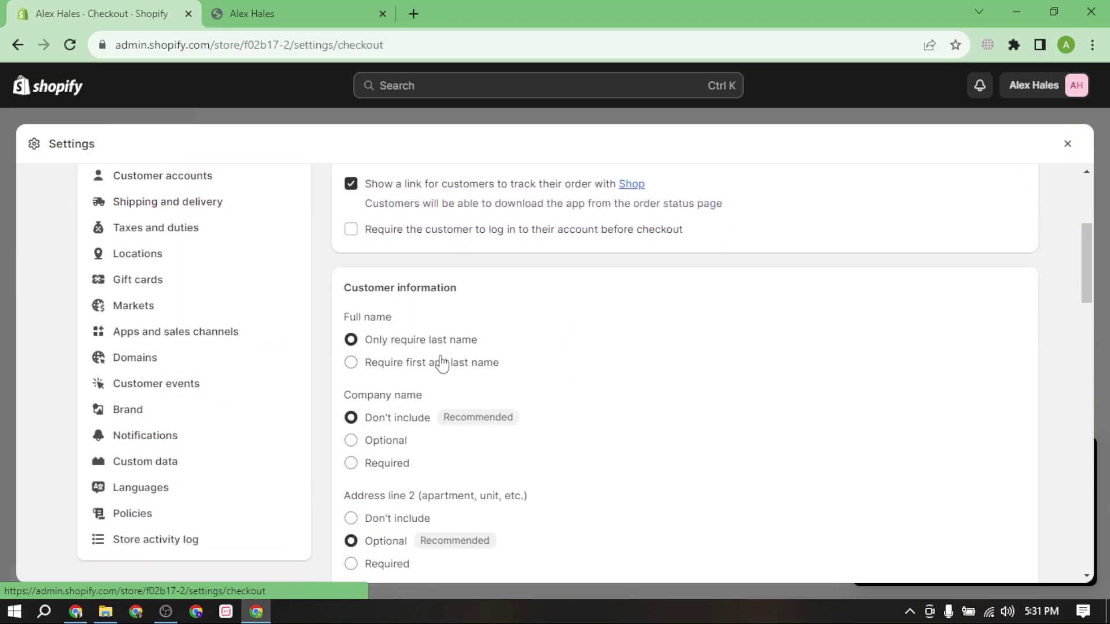
scroll(577, 389, "up", 1)
scroll(538, 389, "down", 1)
left_click(397, 368)
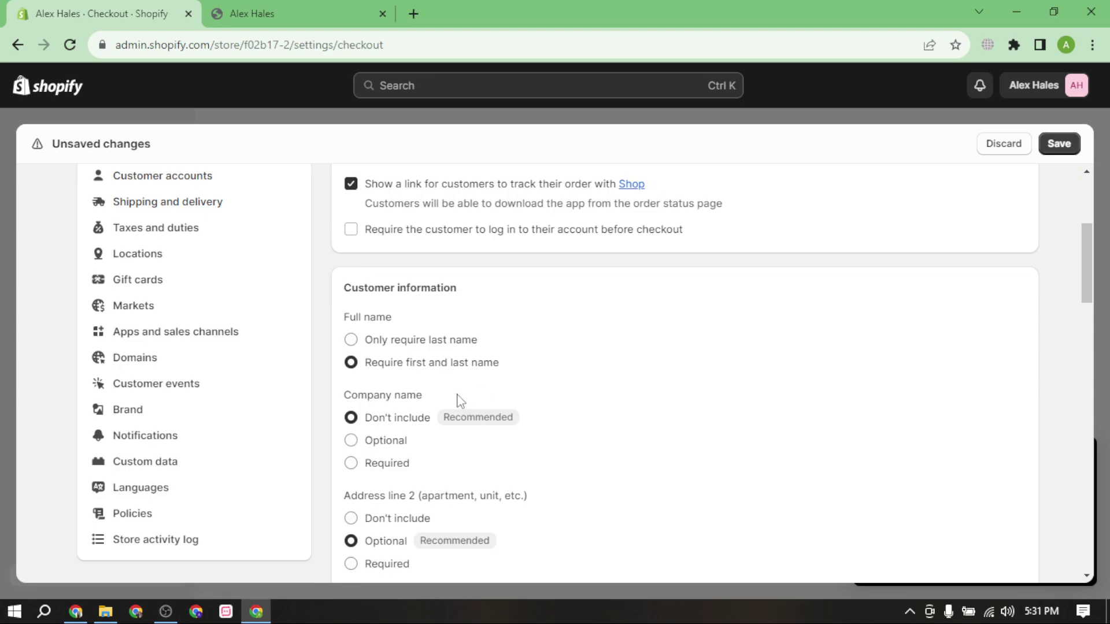
scroll(461, 400, "down", 3)
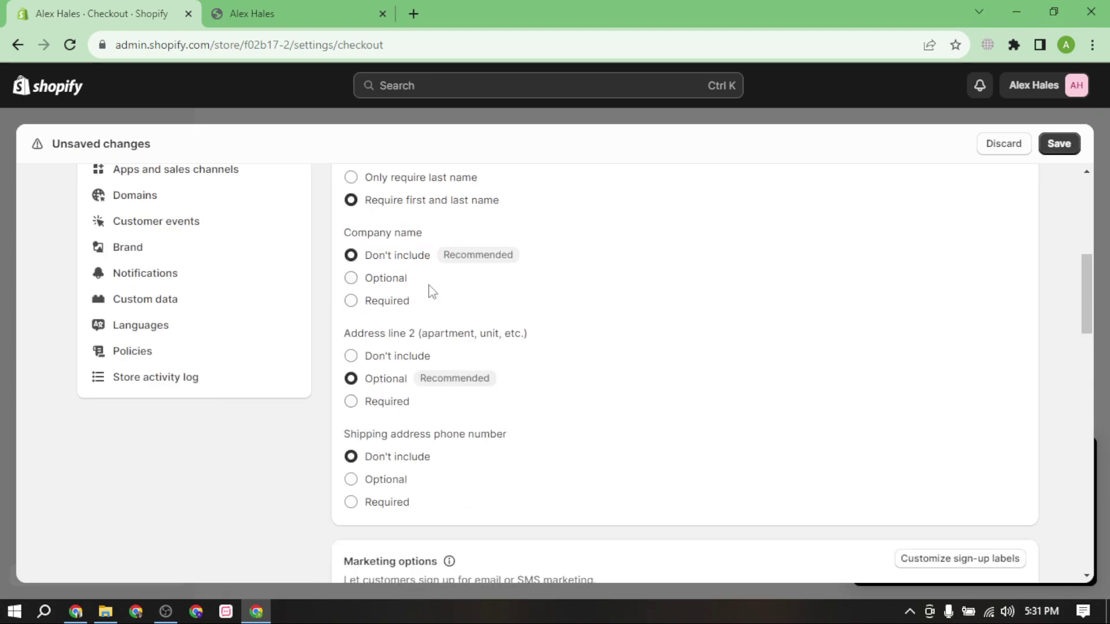
scroll(432, 292, "down", 2)
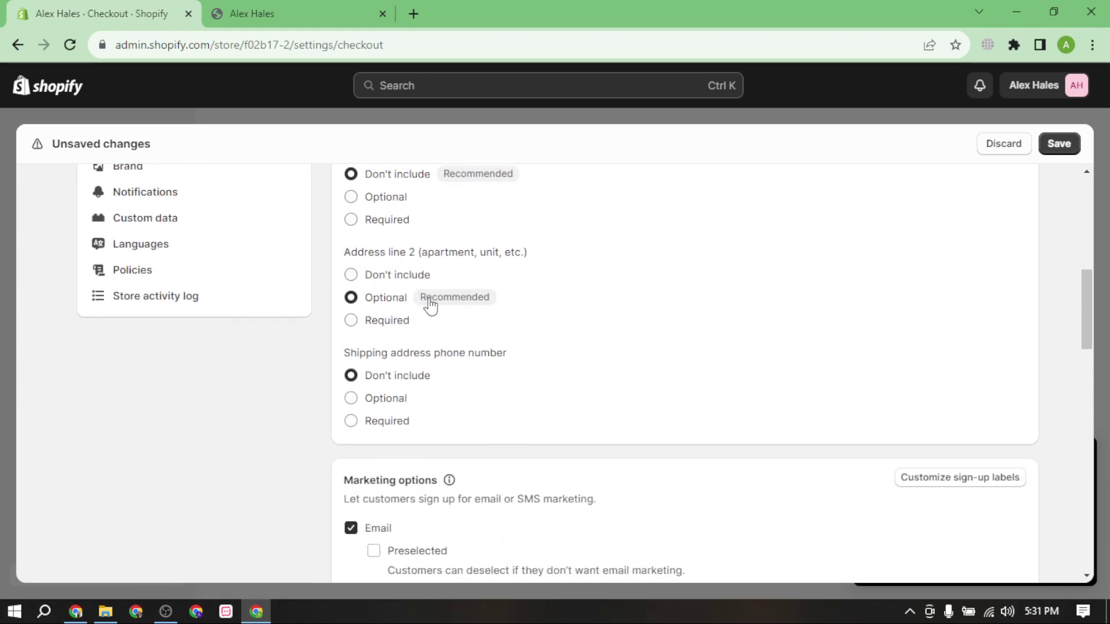
scroll(409, 275, "up", 1)
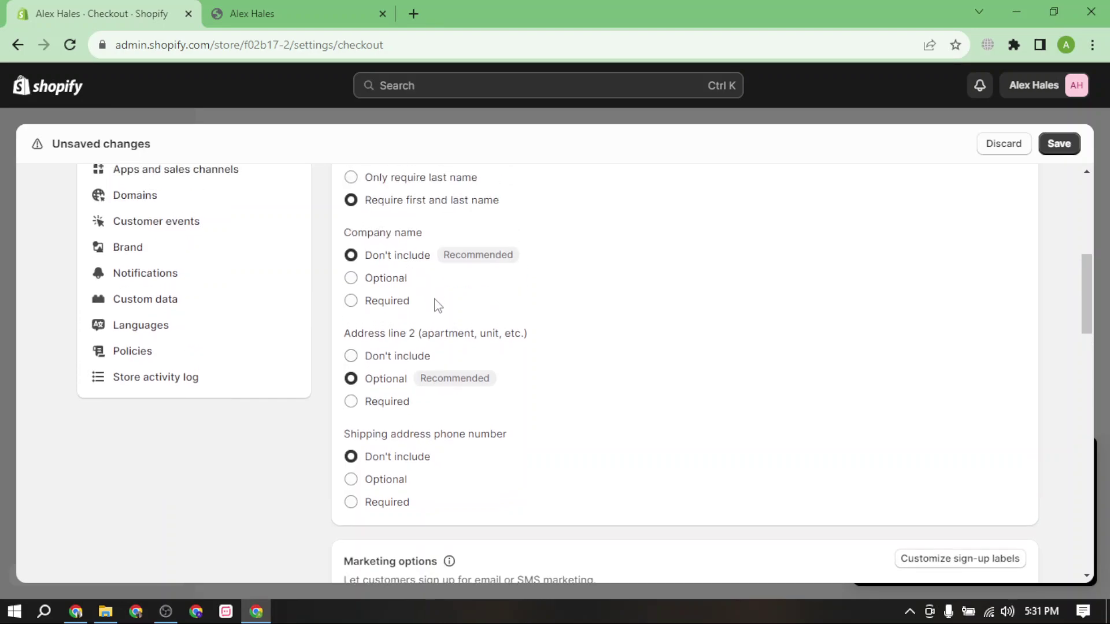
scroll(437, 306, "down", 1)
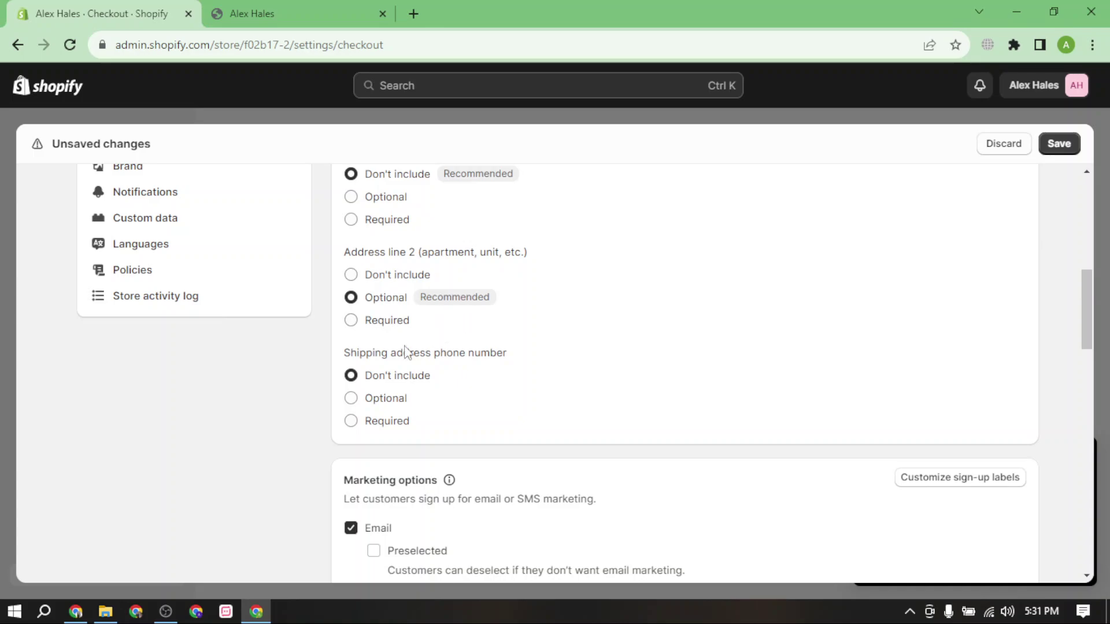
scroll(404, 350, "down", 1)
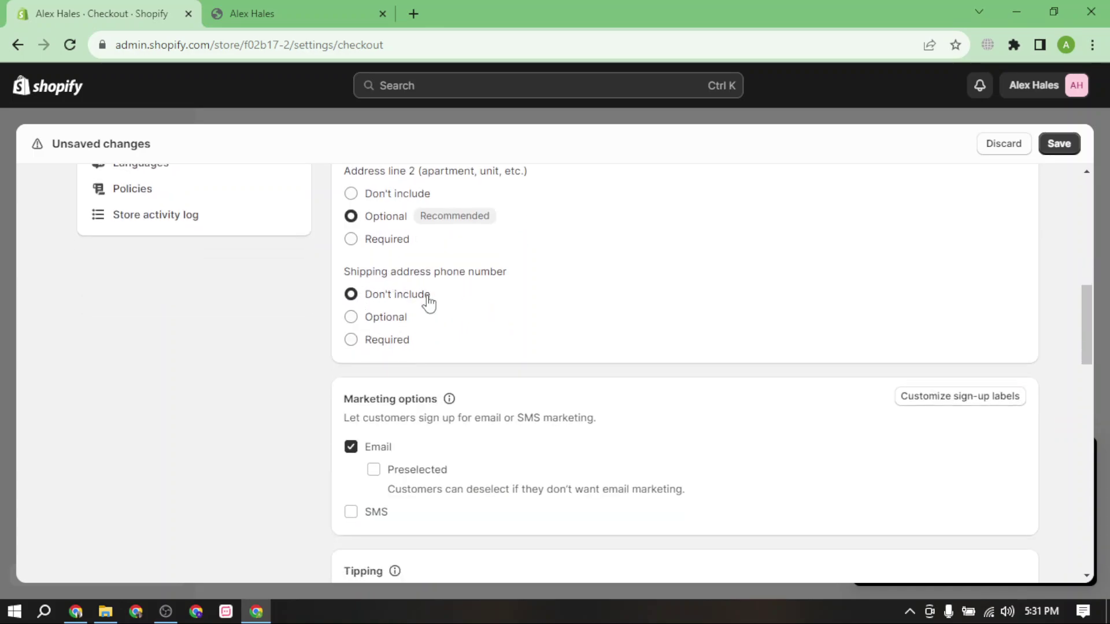
left_click(381, 340)
Review the Marketing options, Tipping, Address collection and Order processing sections.
scroll(470, 333, "up", 1)
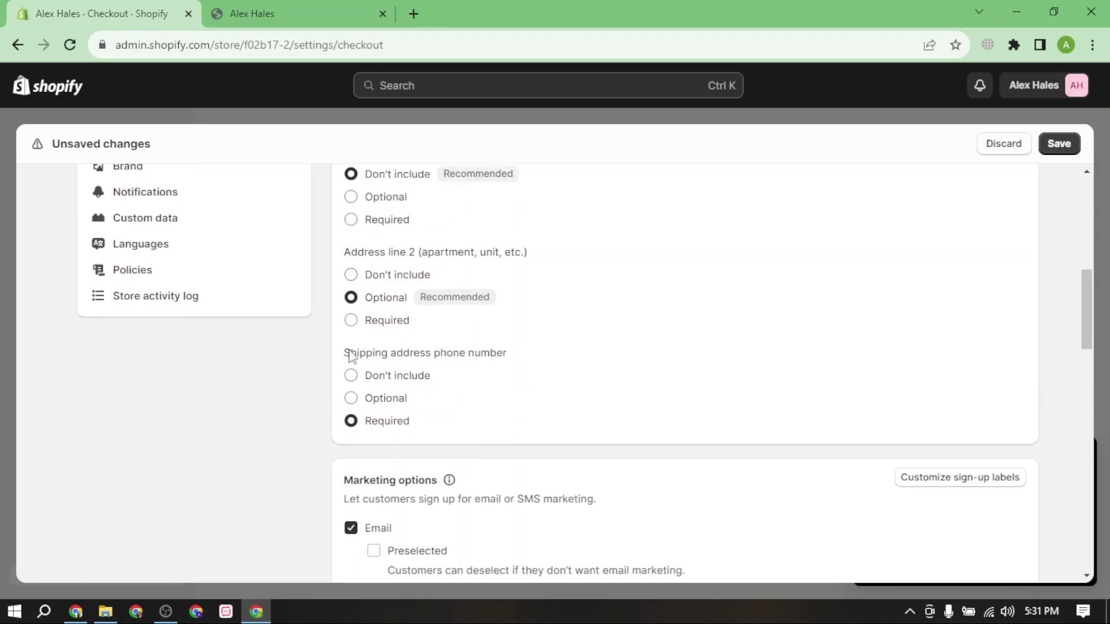
left_click_drag(349, 355, 527, 364)
left_click(502, 396)
scroll(466, 411, "down", 2)
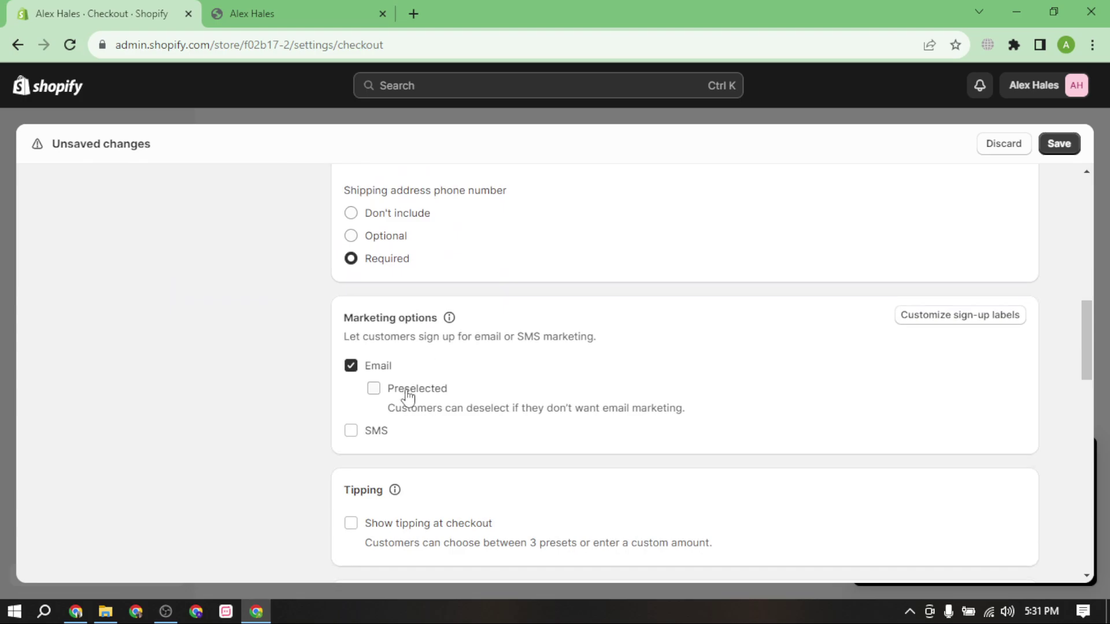
left_click_drag(354, 319, 452, 337)
left_click(560, 389)
scroll(421, 414, "down", 3)
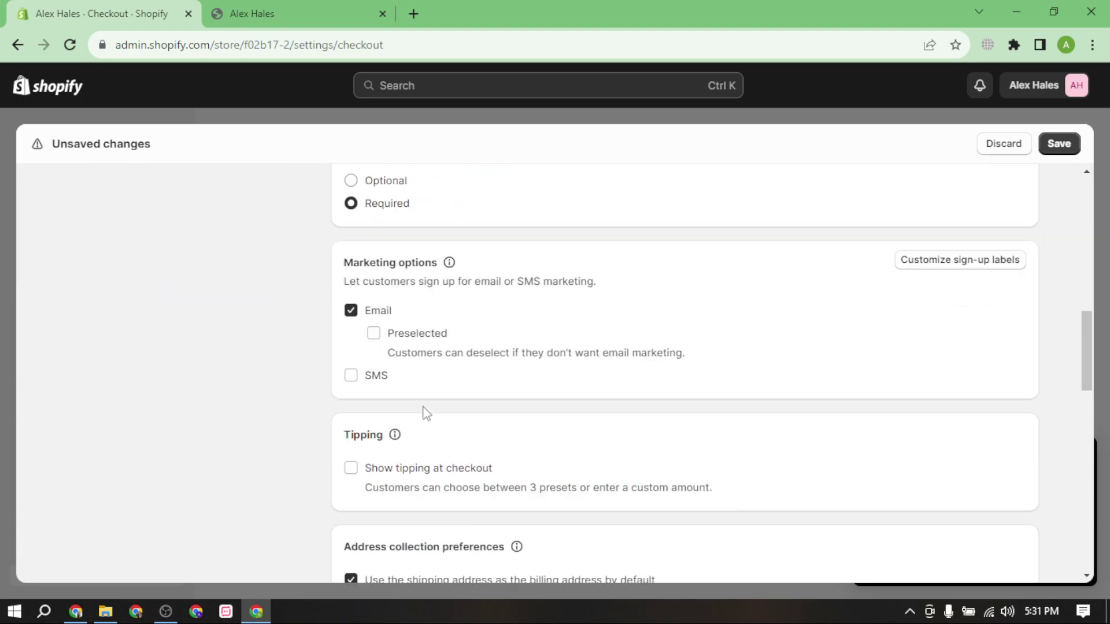
scroll(458, 426, "down", 3)
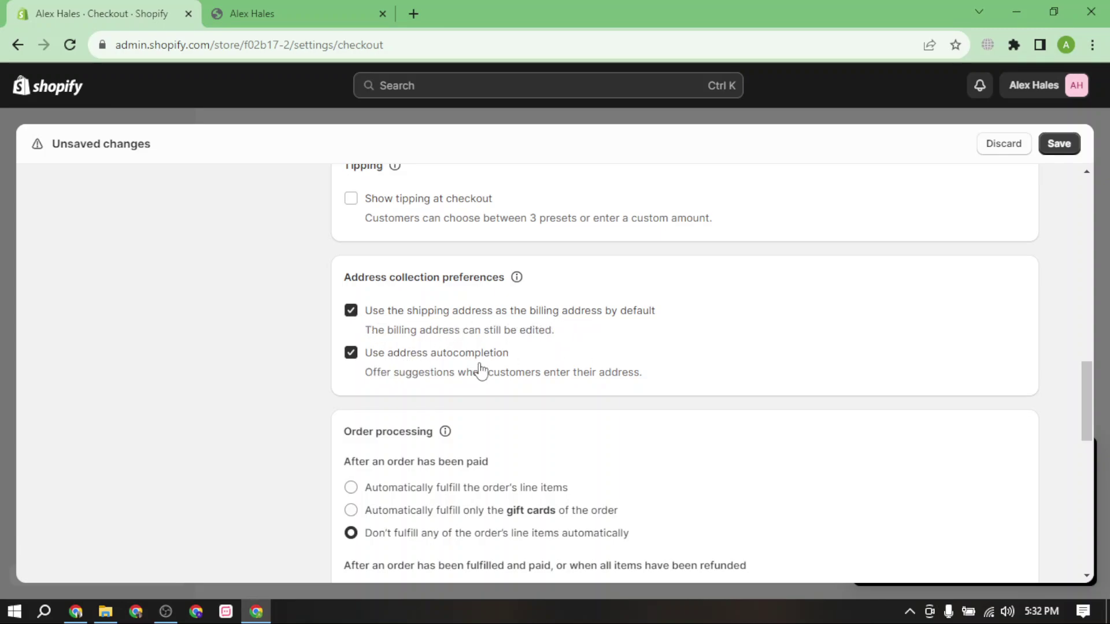
scroll(485, 372, "down", 3)
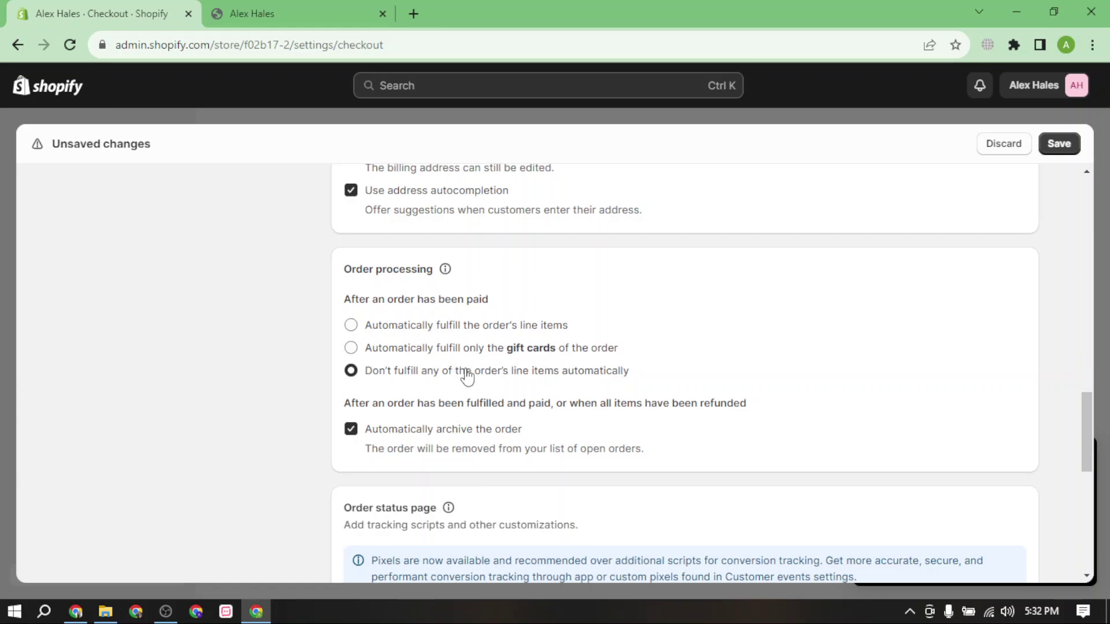
scroll(485, 370, "down", 2)
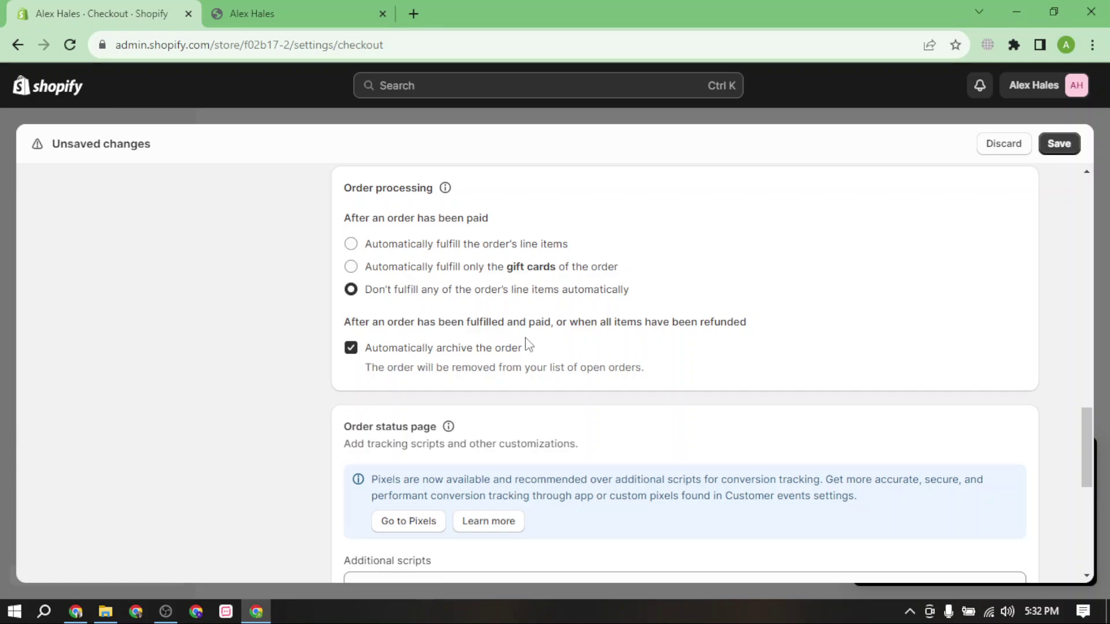
Open the AirPods product page on the live storefront.
left_click(301, 13)
scroll(713, 344, "down", 6)
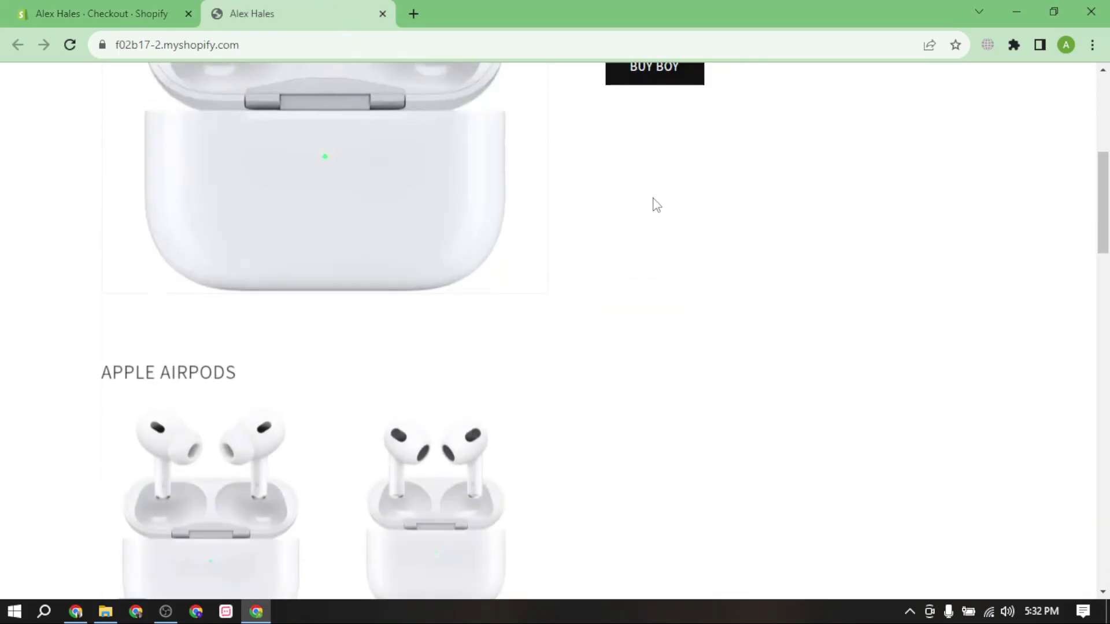
scroll(657, 203, "up", 3)
left_click(657, 222)
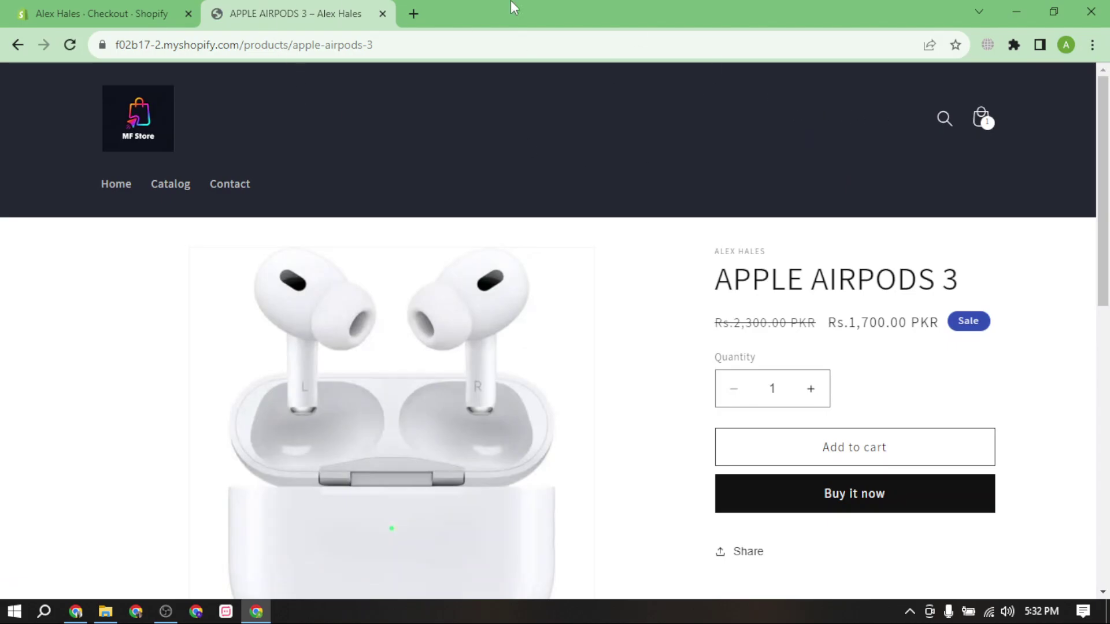
Save the checkout settings changes in the admin.
left_click(144, 13)
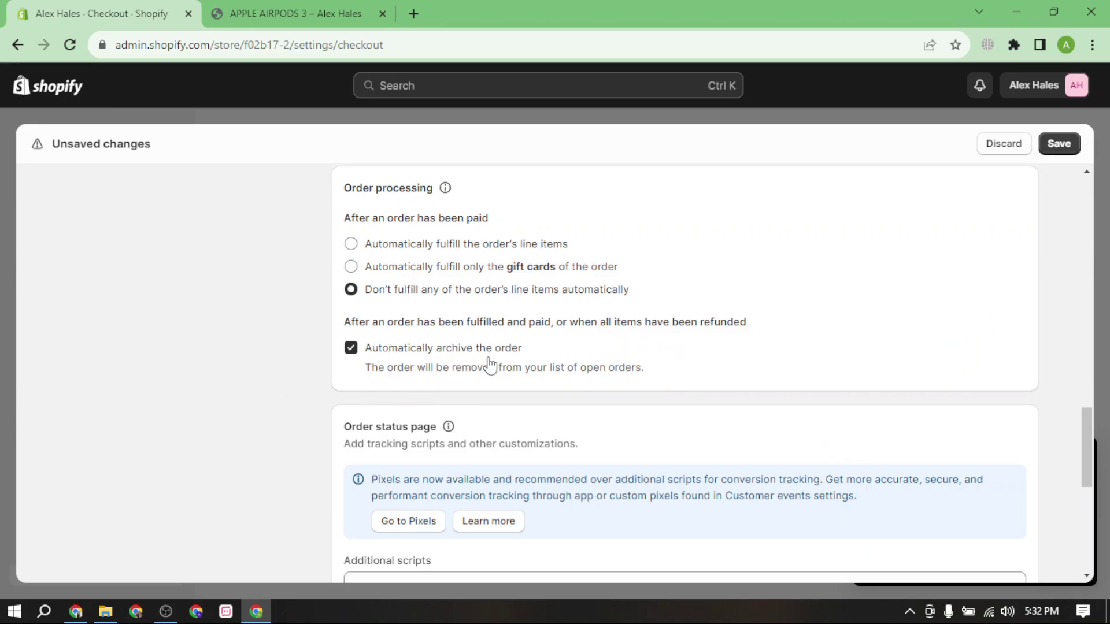
scroll(408, 376, "down", 7)
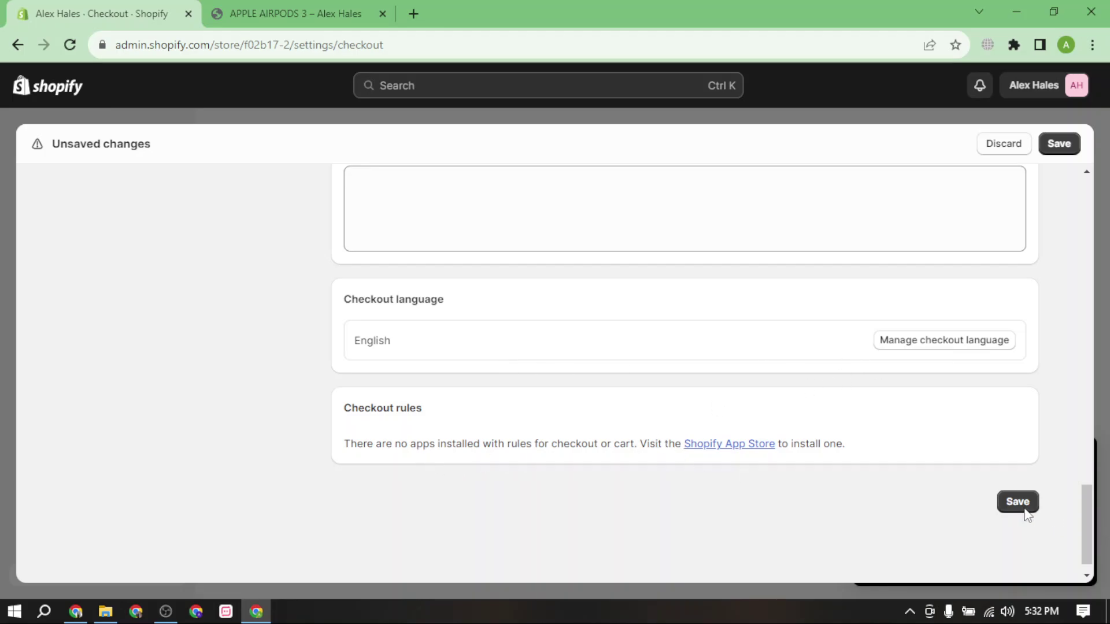
left_click(1059, 144)
Start a checkout from the cart, then use Buy it now on APPLE AIRPODS 3.
left_click(295, 13)
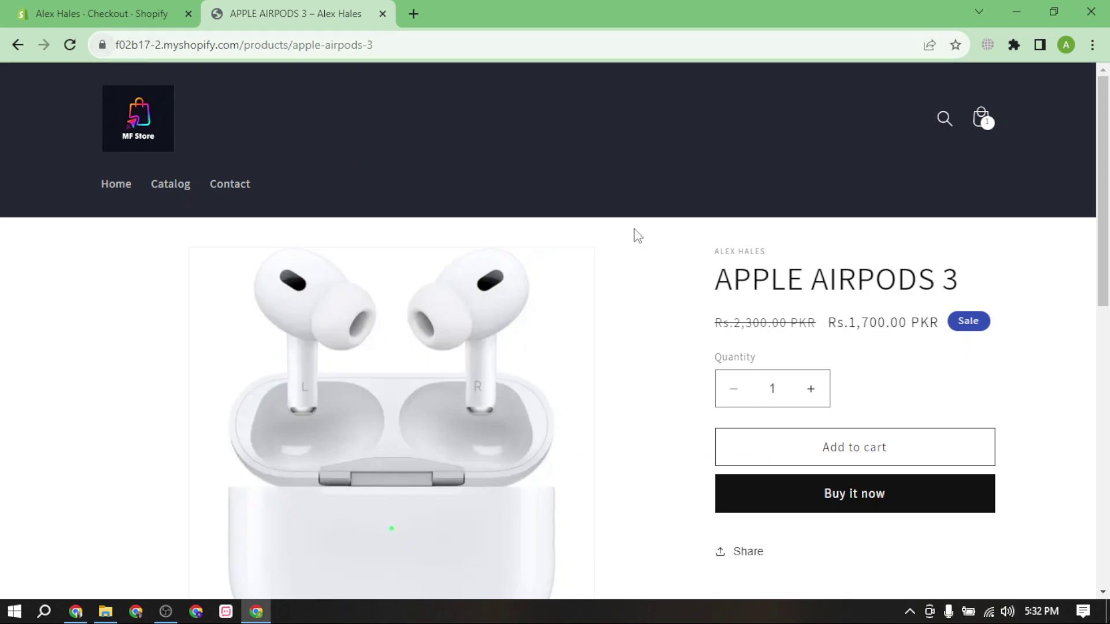
left_click(982, 121)
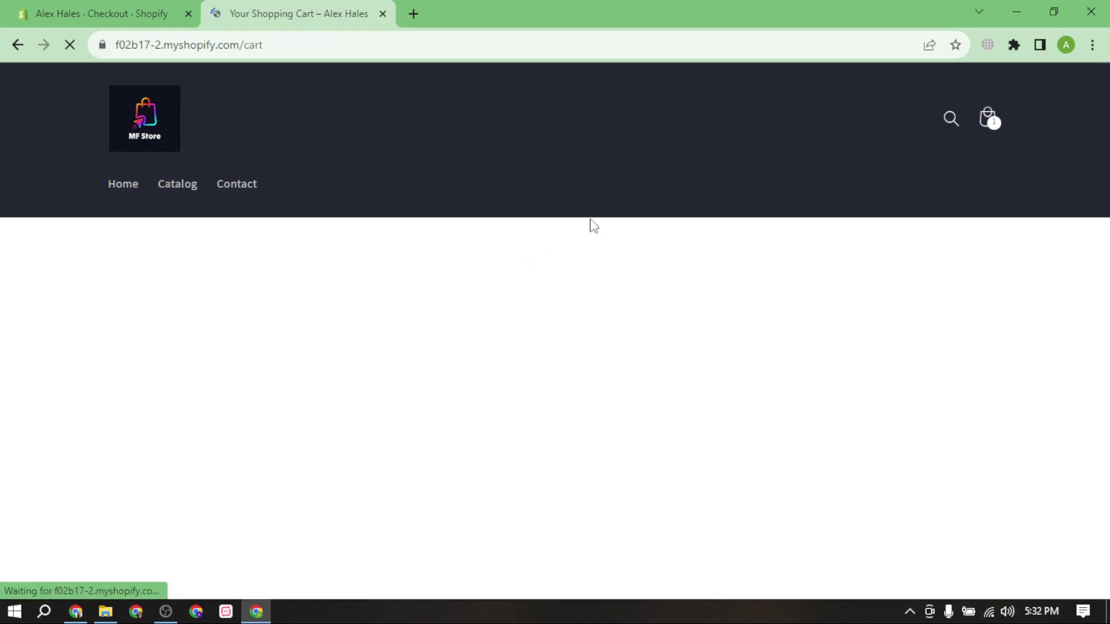
scroll(857, 510, "down", 3)
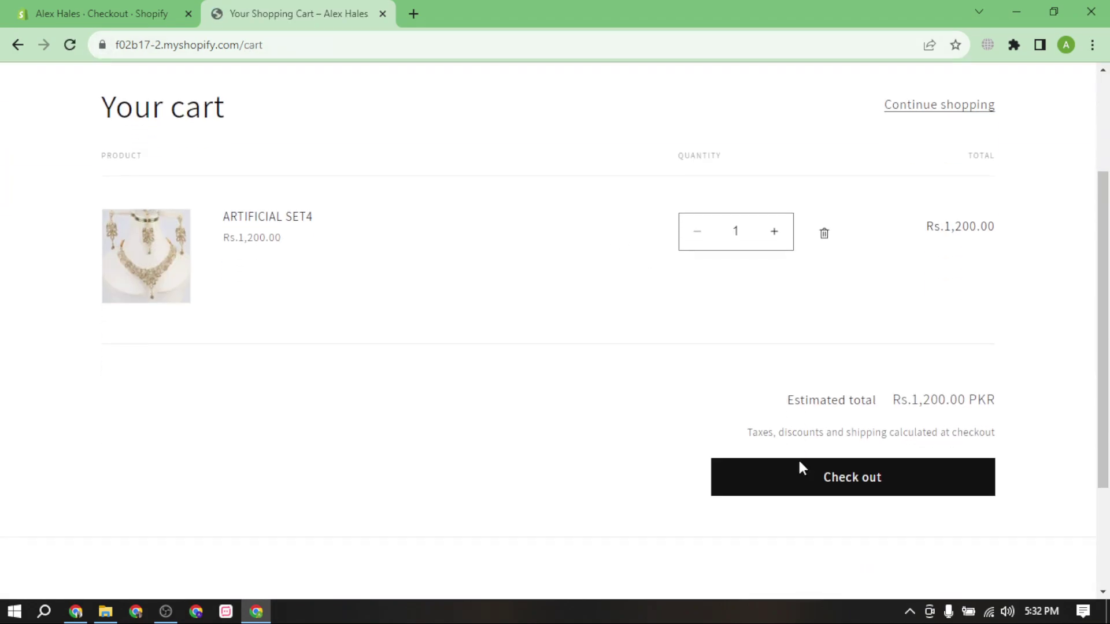
left_click(855, 488)
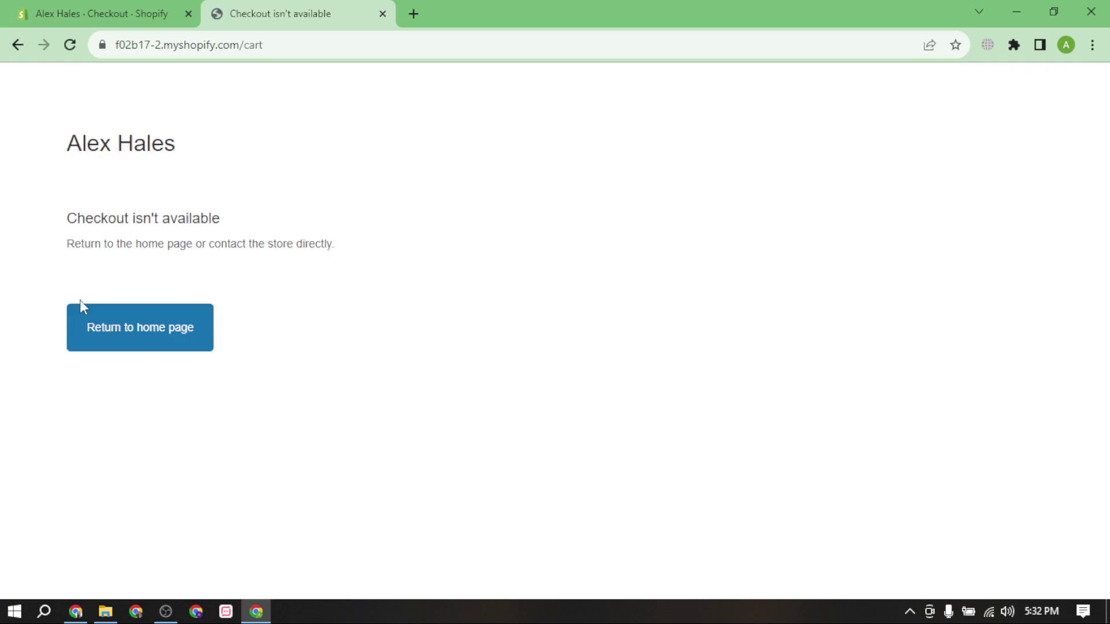
left_click(110, 328)
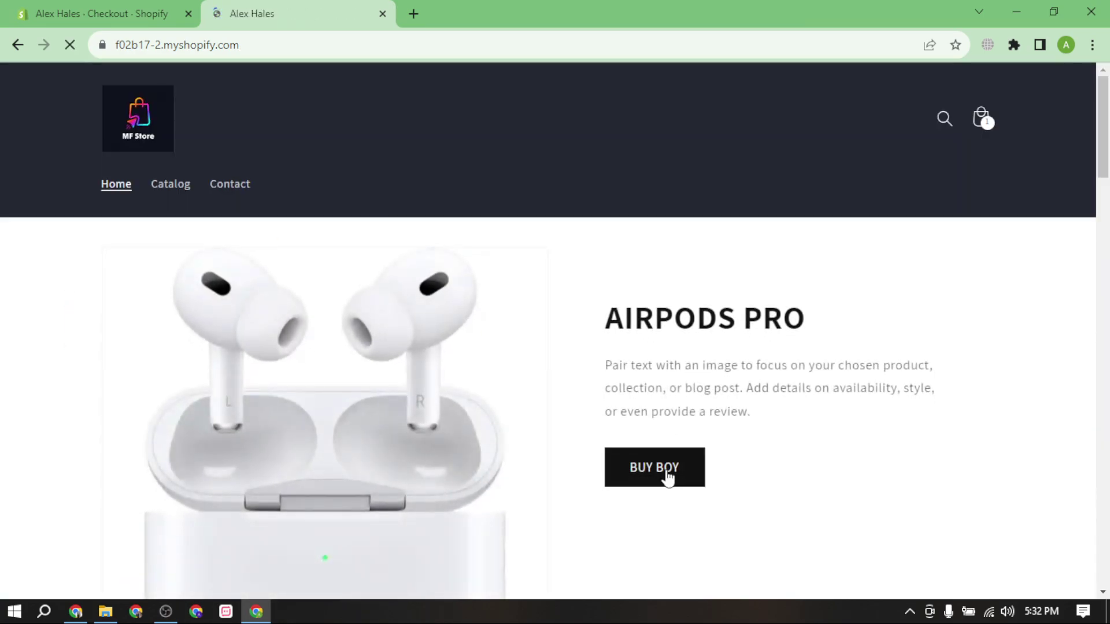
left_click(666, 476)
left_click(815, 501)
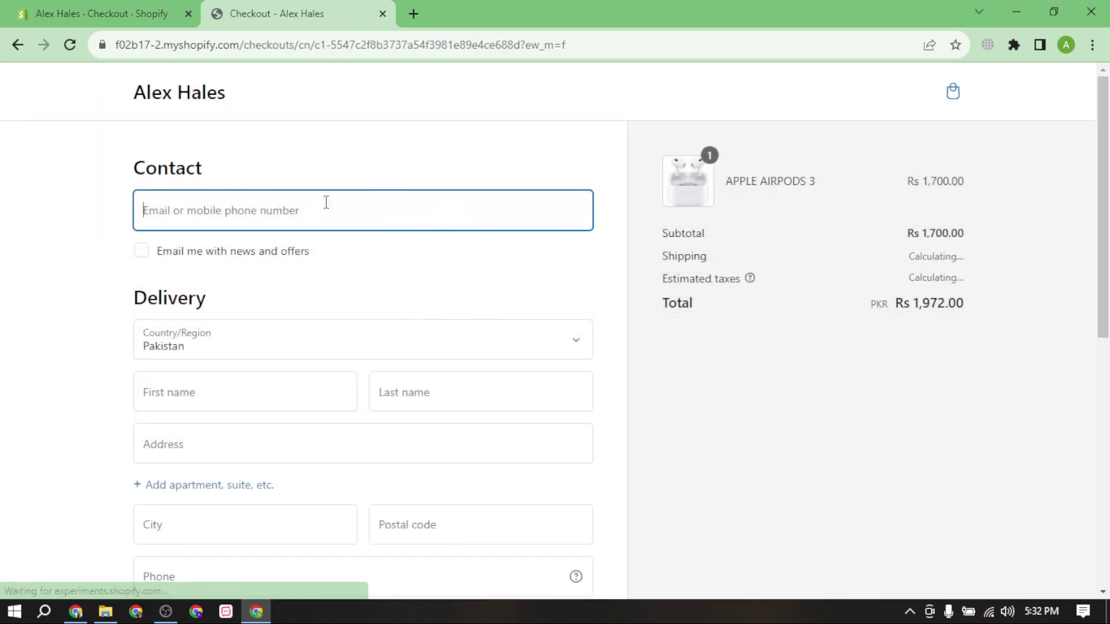
scroll(165, 118, "down", 1)
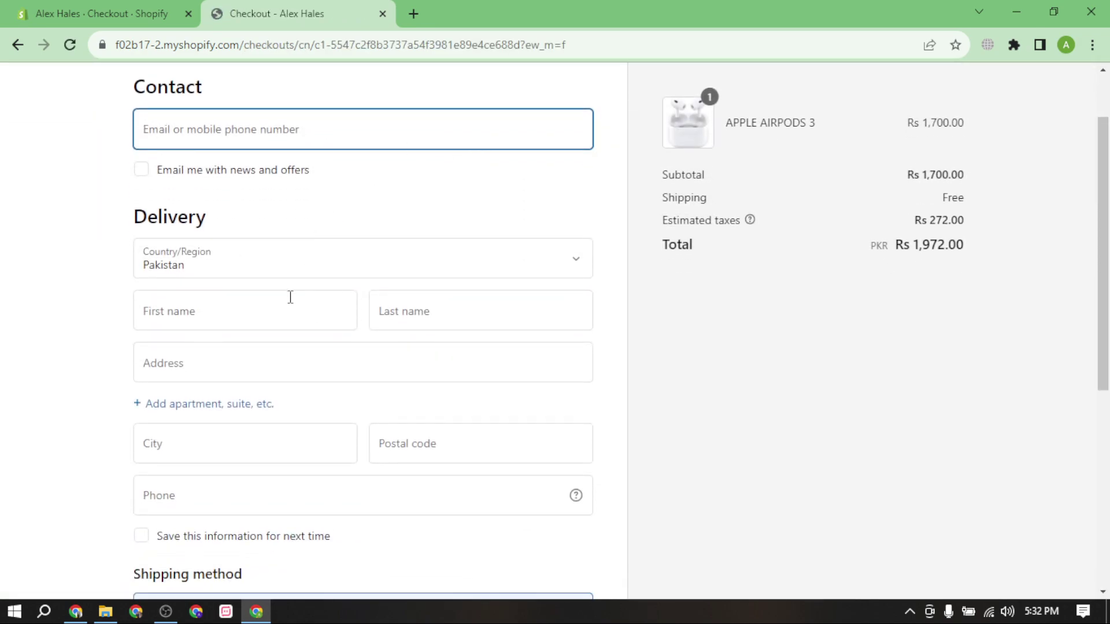
scroll(210, 375, "down", 1)
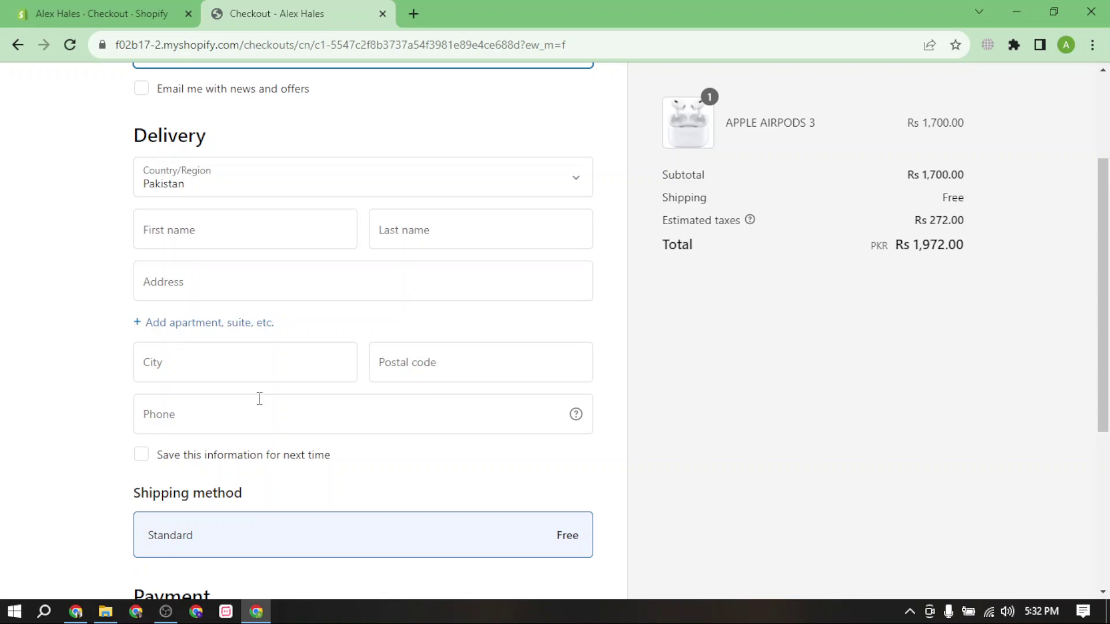
Enter the postal code, confirm no payment option is offered, and return to the admin.
left_click(459, 360)
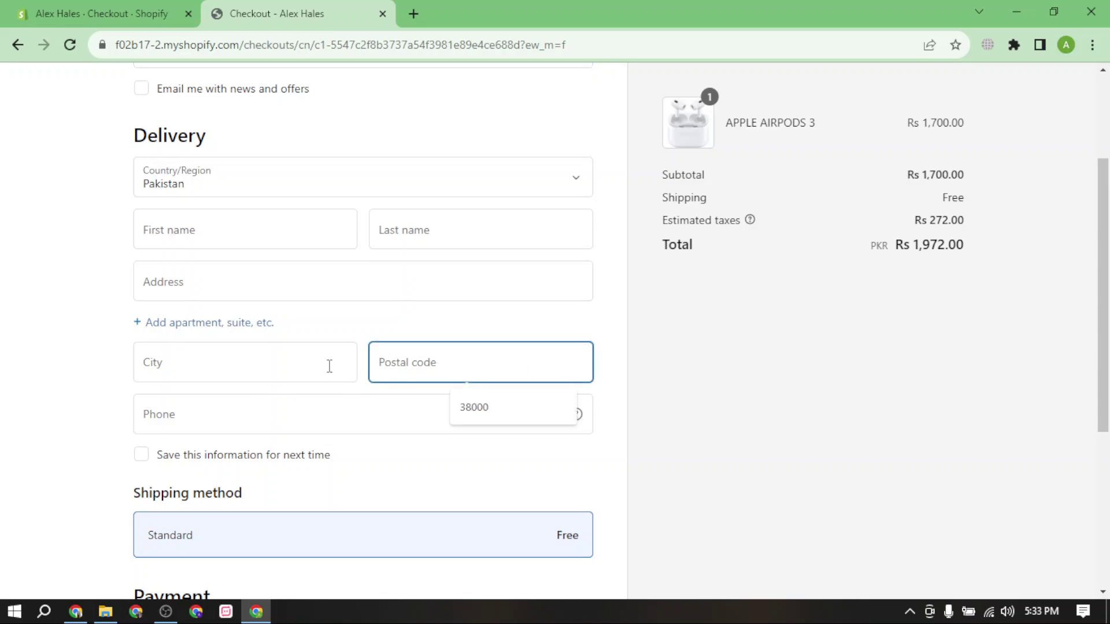
left_click(437, 334)
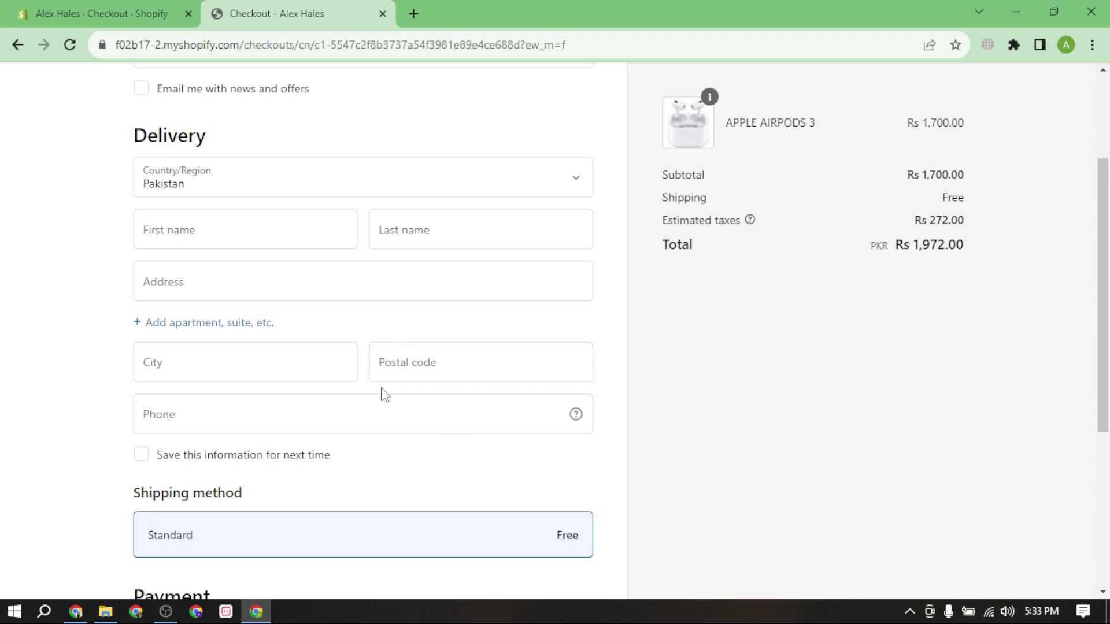
scroll(385, 395, "down", 4)
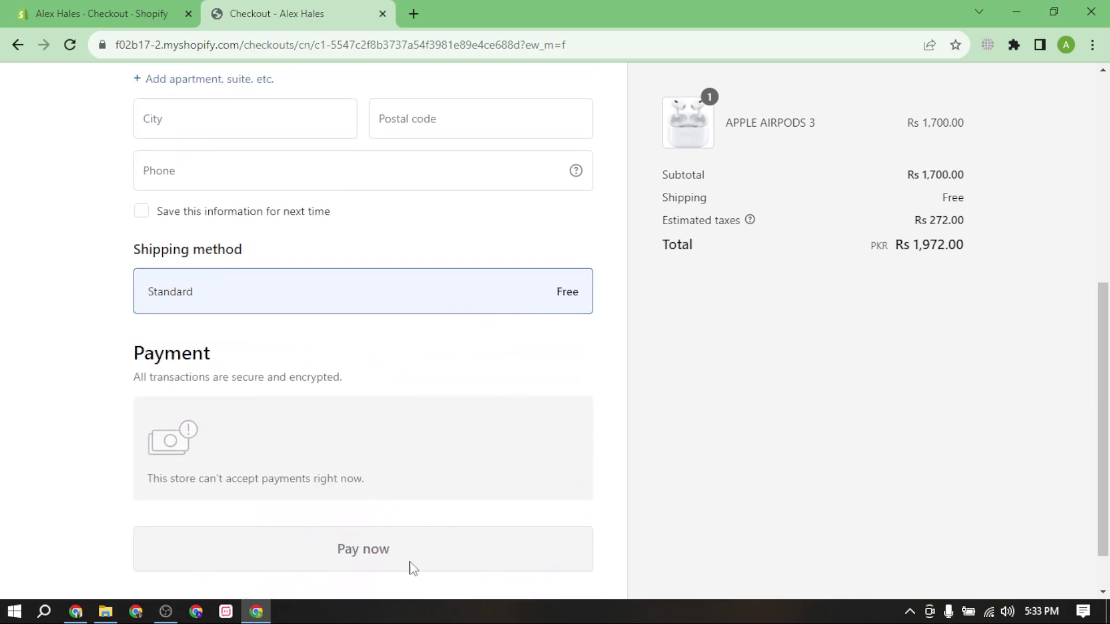
left_click(102, 13)
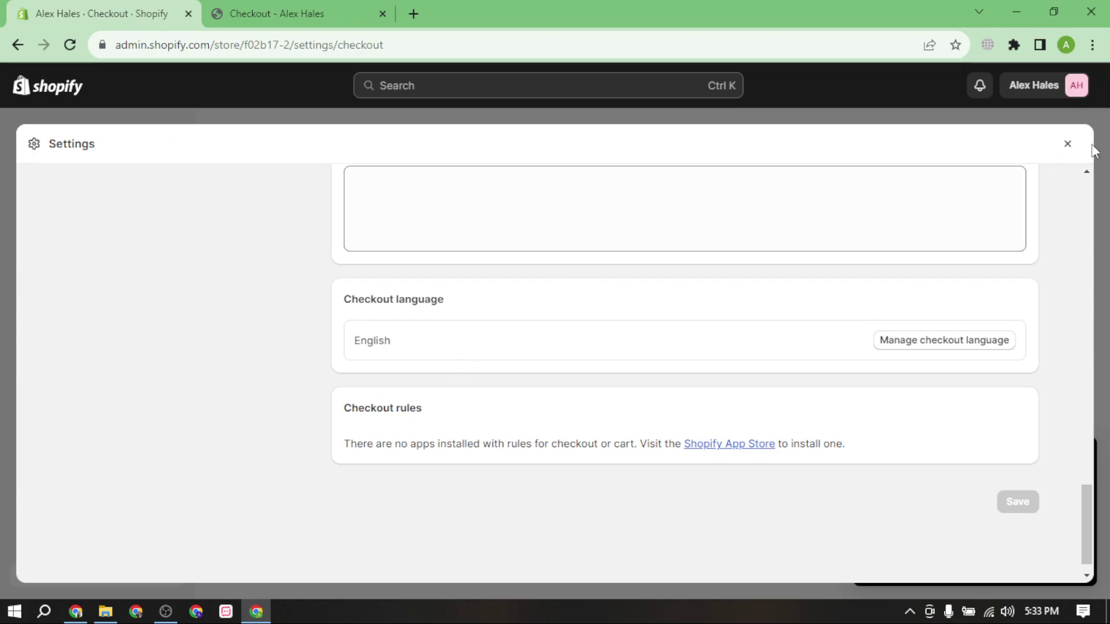
Open Payments settings and try searching the supported payment methods.
left_click(1068, 146)
left_click(132, 569)
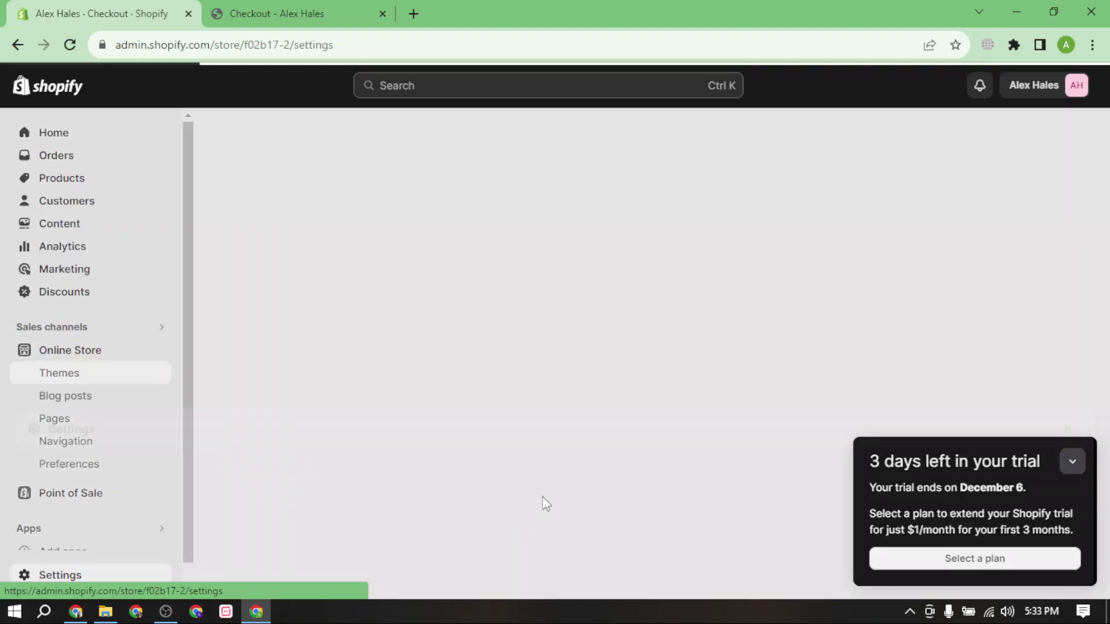
scroll(202, 357, "down", 2)
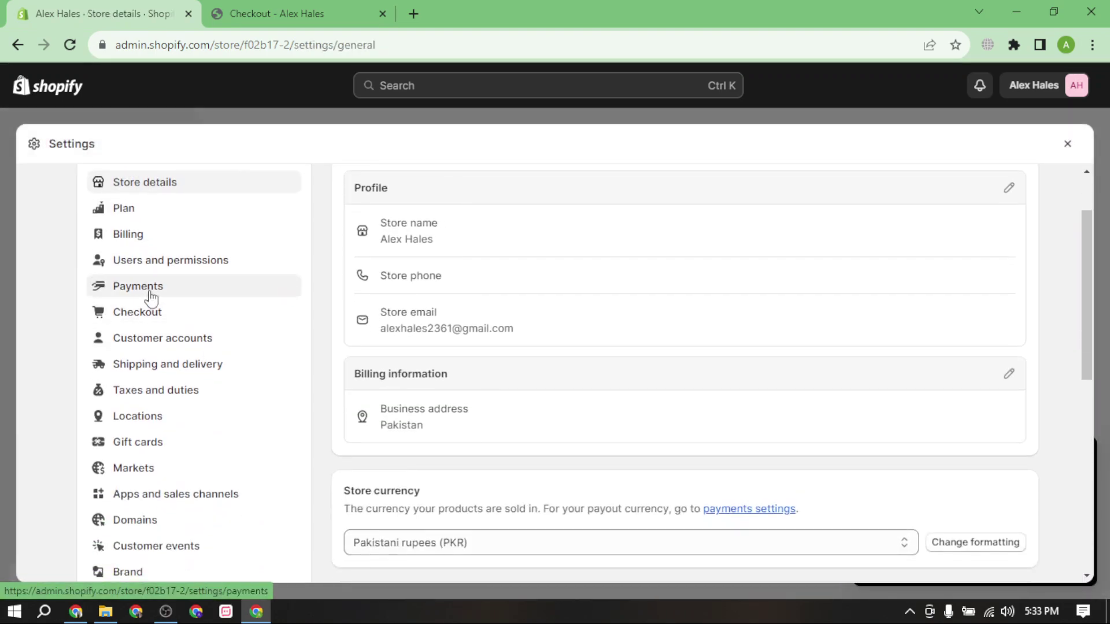
left_click(149, 288)
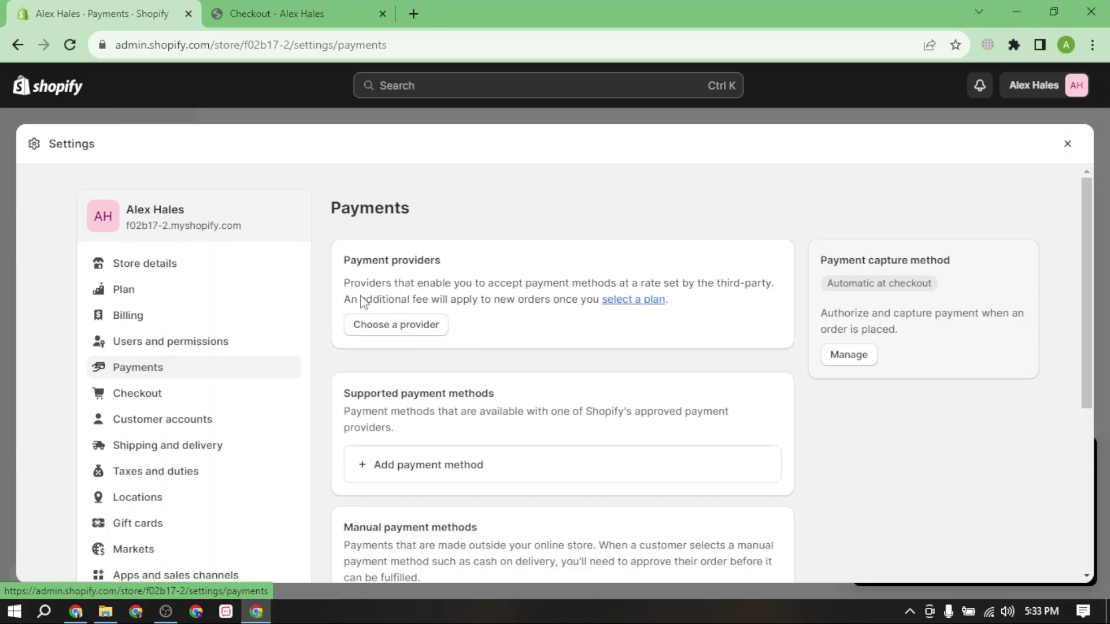
scroll(388, 292, "down", 1)
scroll(389, 292, "down", 2)
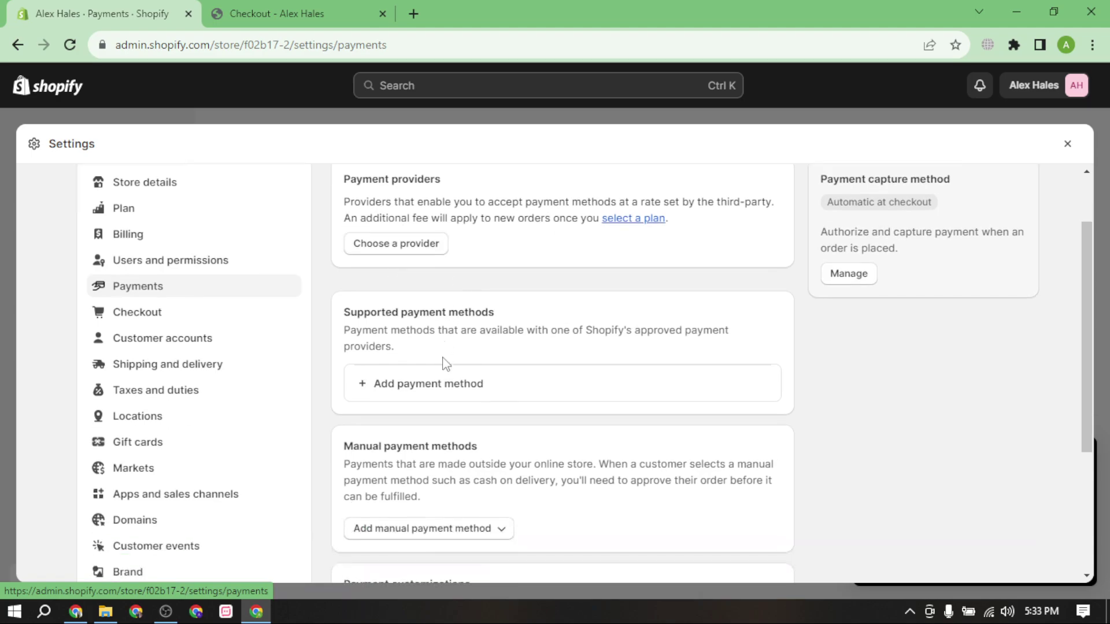
left_click(449, 394)
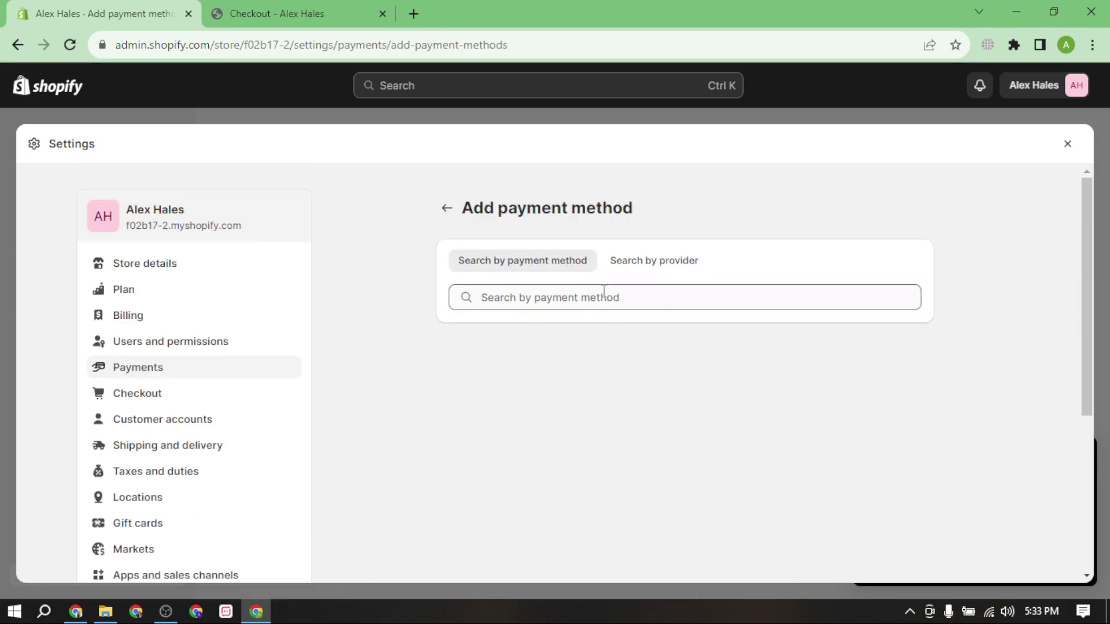
left_click(601, 298)
type("cxa")
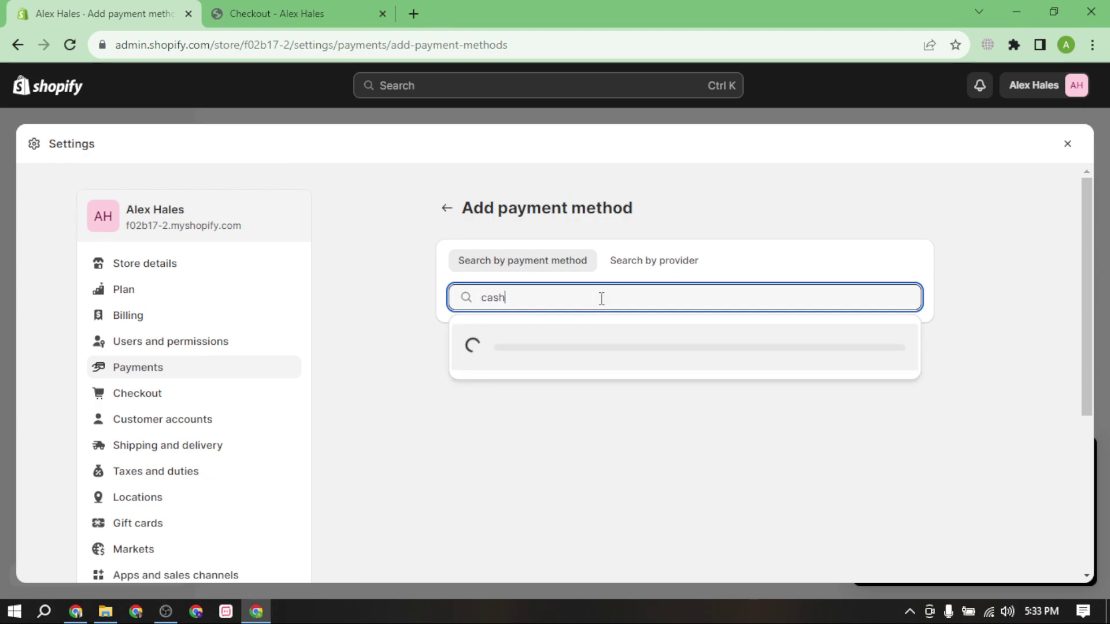
left_click(446, 209)
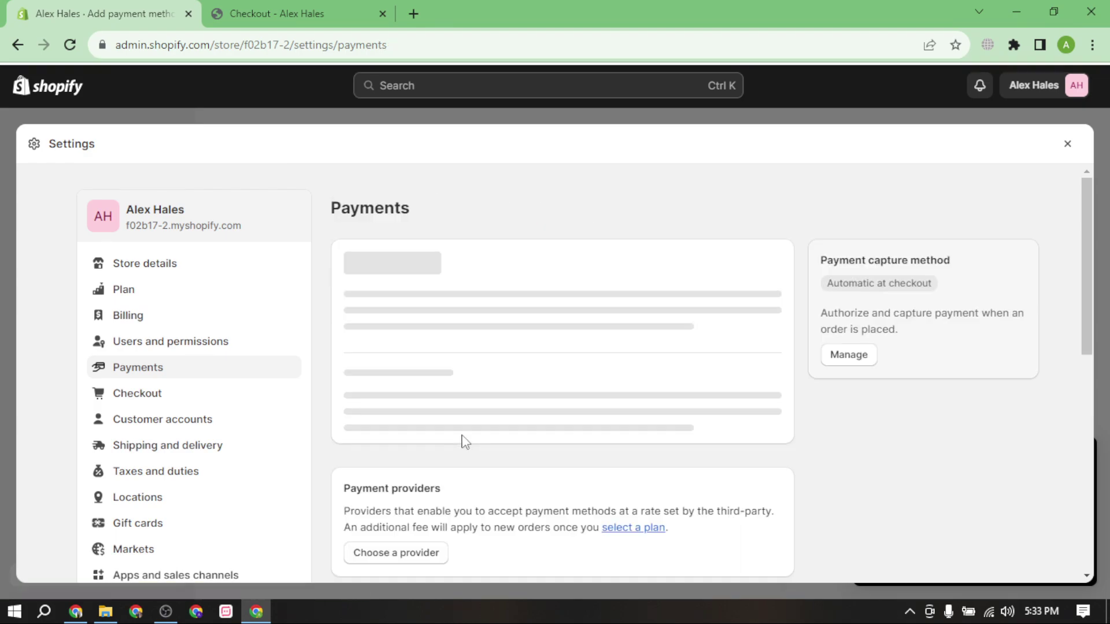
Add and activate Cash on Delivery (COD) as a manual payment method.
scroll(516, 439, "down", 1)
scroll(516, 439, "down", 5)
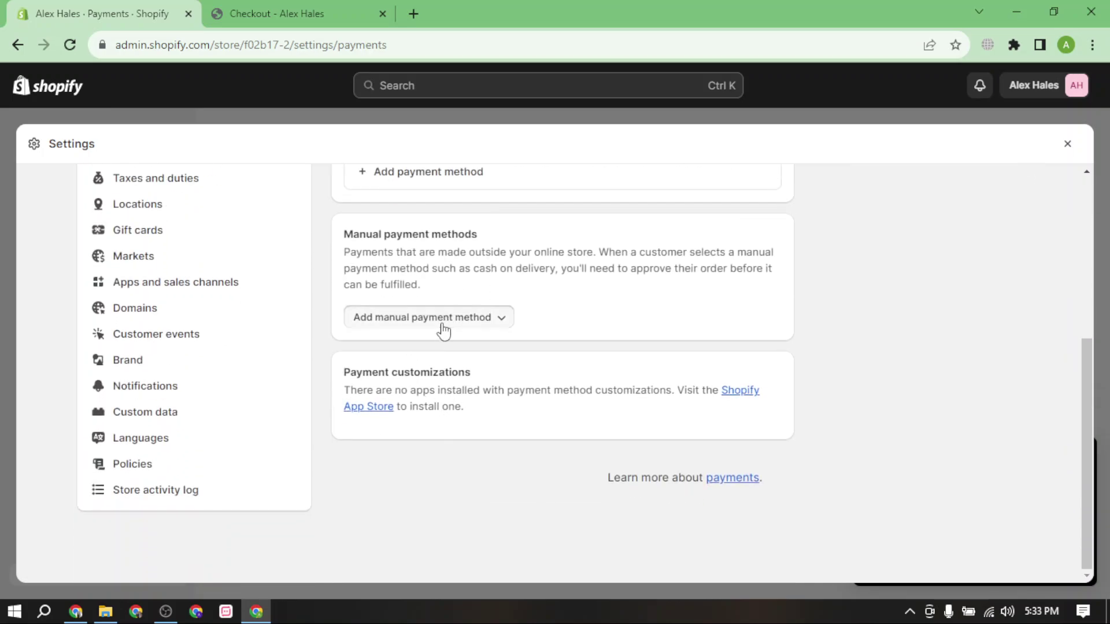
left_click(443, 319)
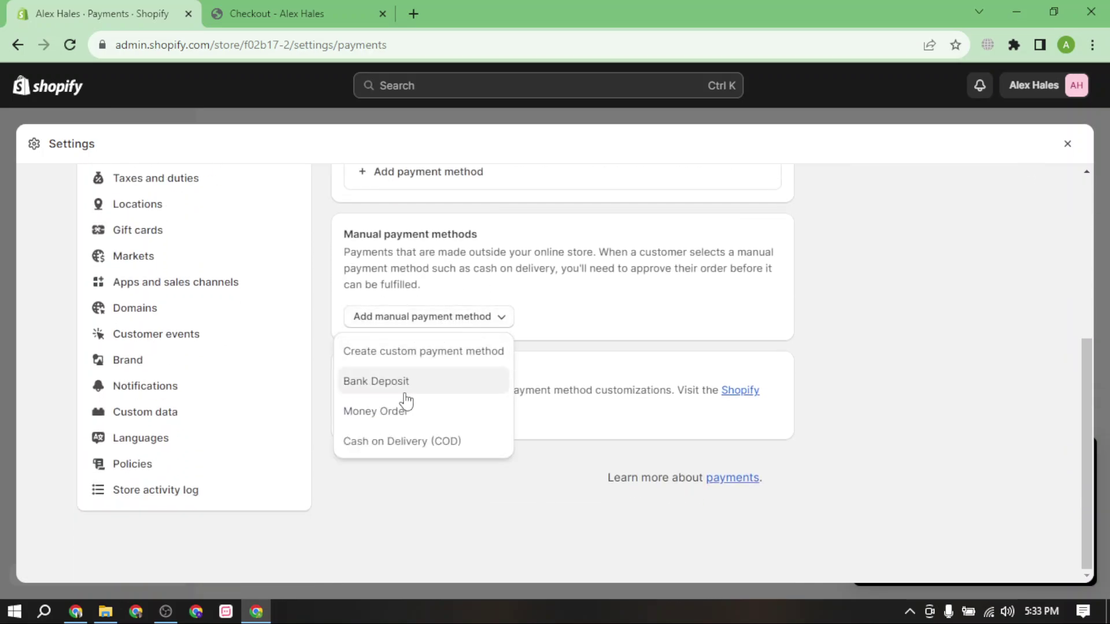
left_click(421, 443)
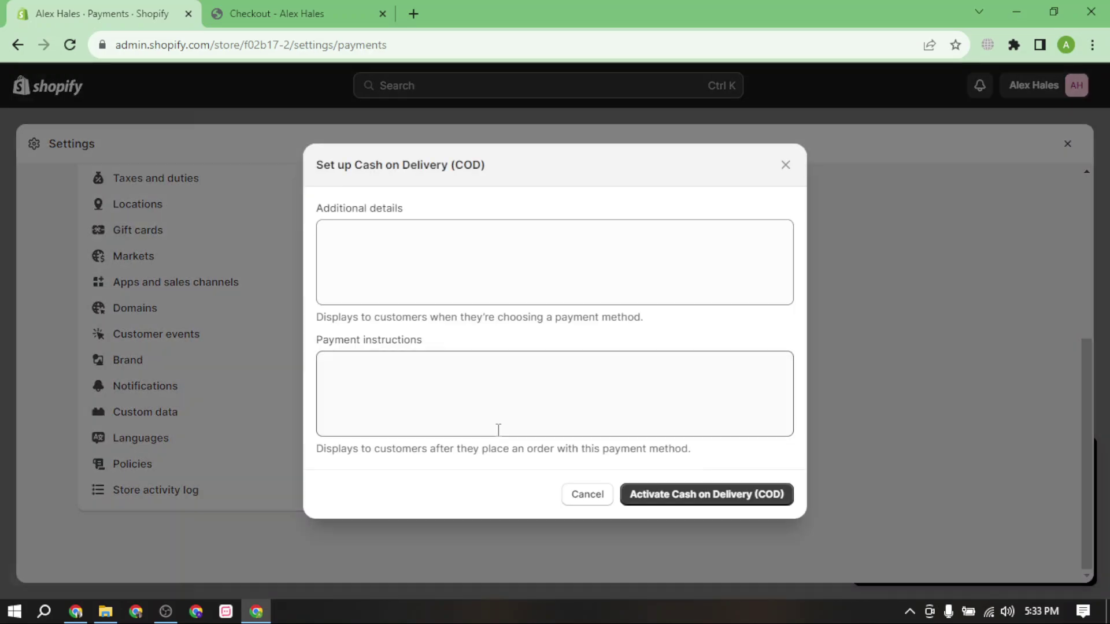
left_click(684, 497)
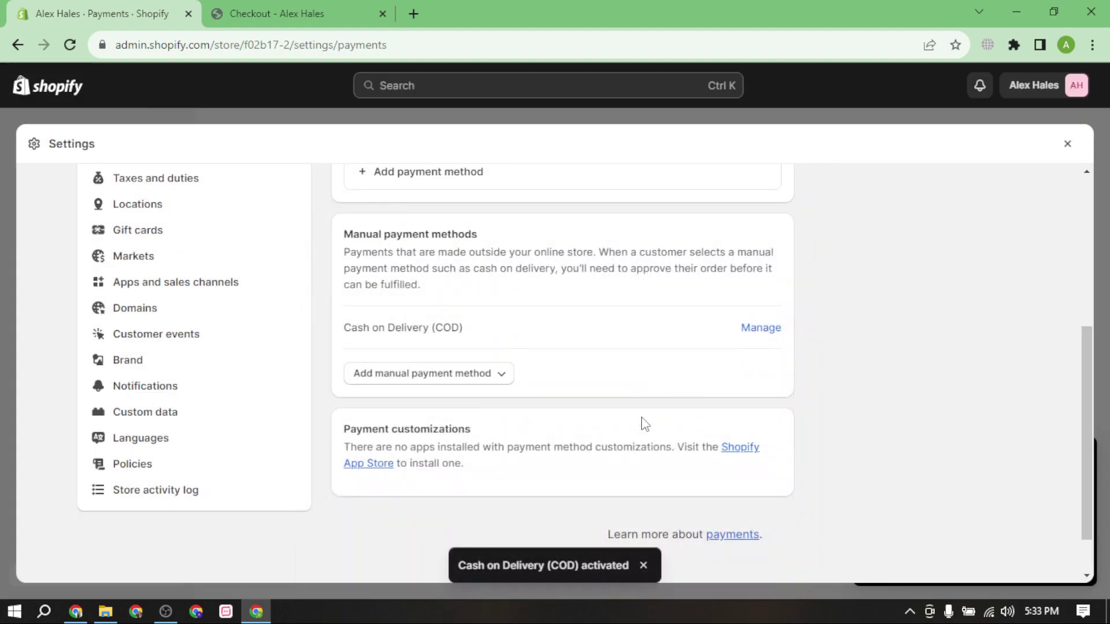
scroll(670, 450, "down", 2)
left_click(370, 1)
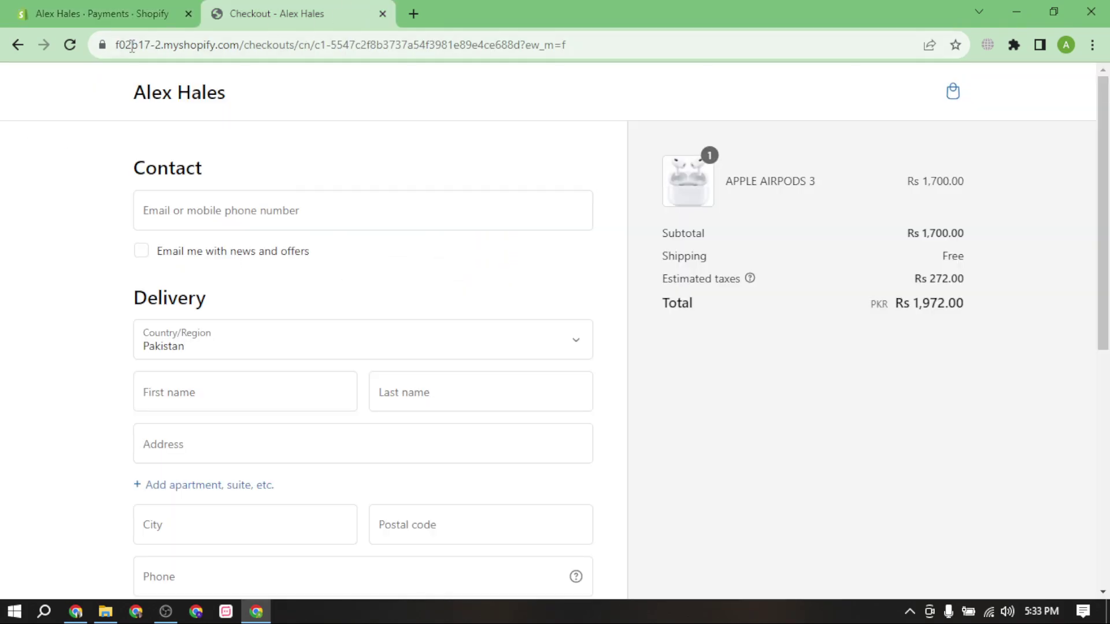
Reload the checkout to show COD and fill the contact e-mail from saved suggestions.
left_click(74, 44)
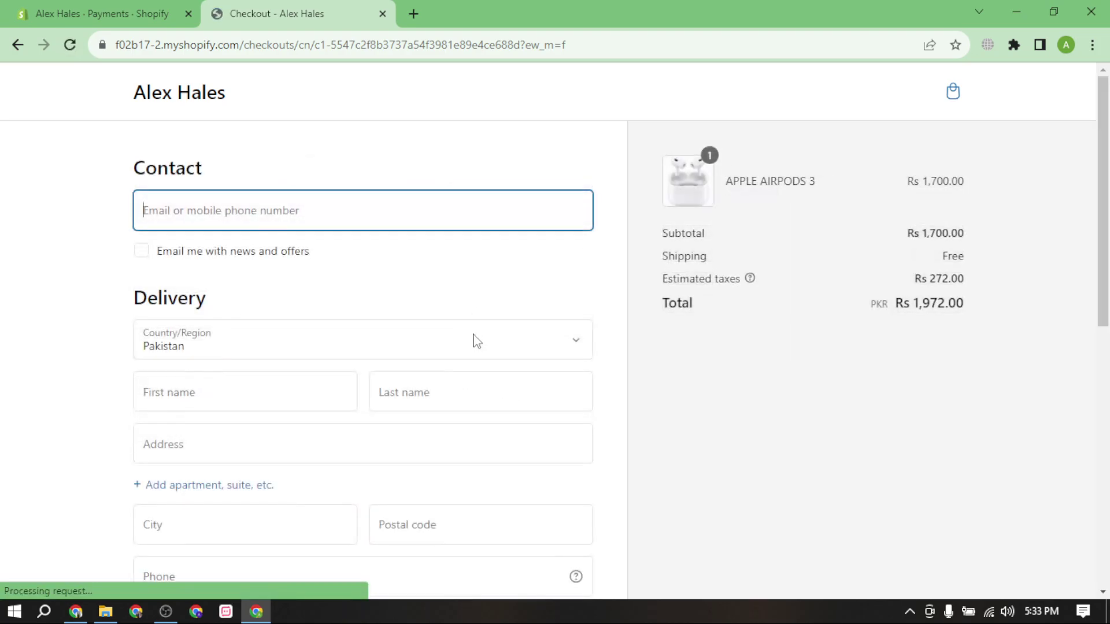
scroll(477, 353, "down", 10)
scroll(409, 431, "up", 3)
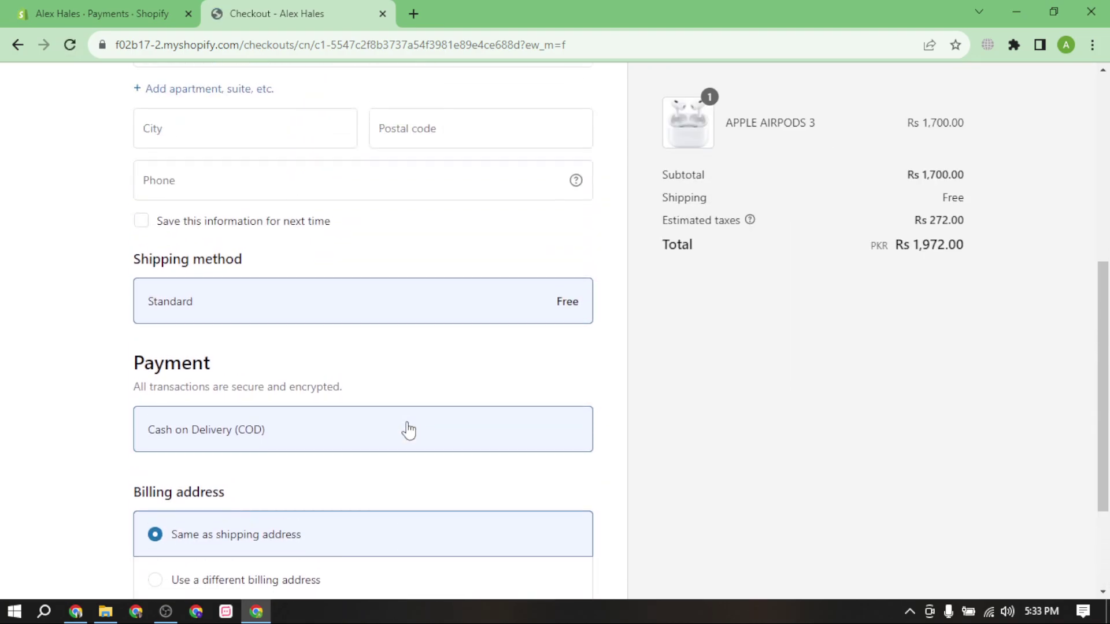
scroll(326, 289, "up", 4)
scroll(300, 203, "up", 3)
left_click(275, 218)
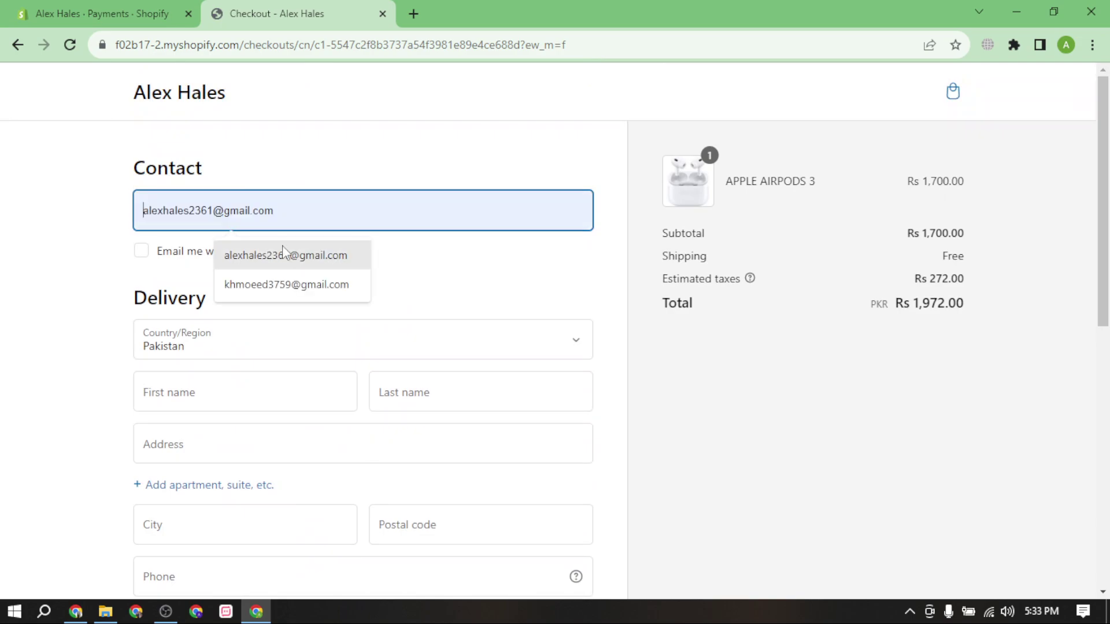
left_click(289, 254)
scroll(319, 368, "down", 2)
Fill in placeholder first and last name, street address, city, postal code and phone.
left_click(201, 238)
type("asdasd")
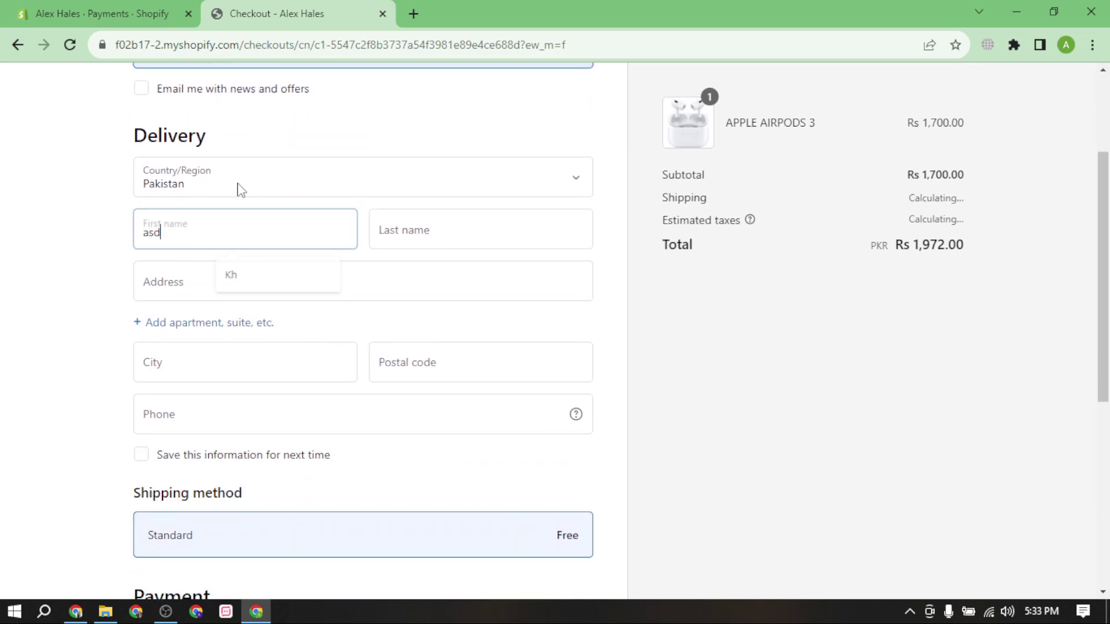
left_click(419, 227)
type("sadas")
left_click(339, 274)
type("asd")
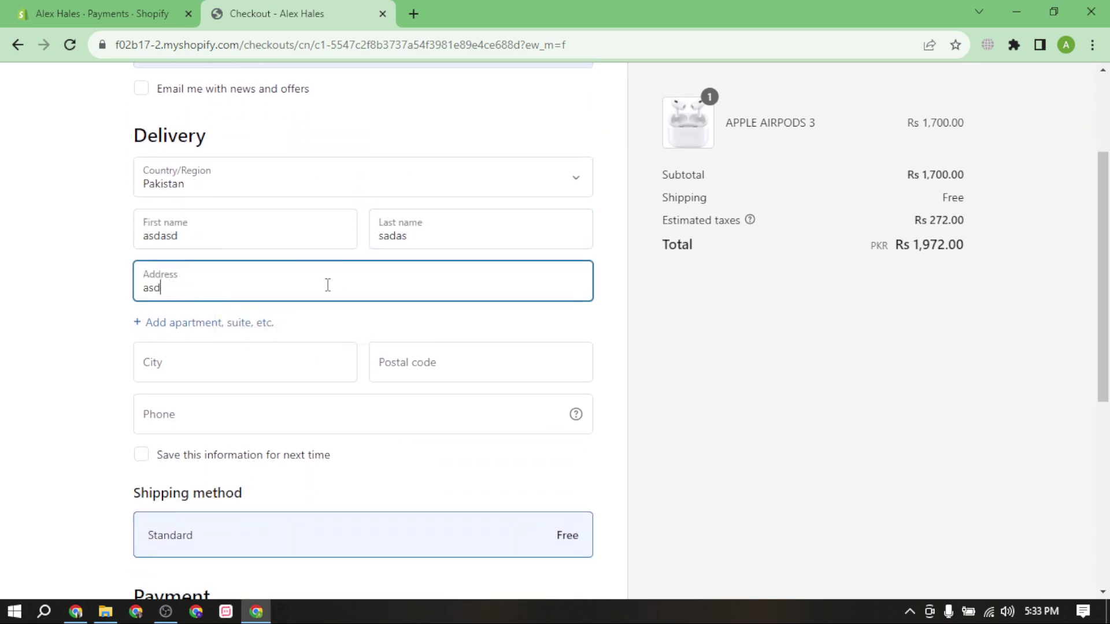
left_click(285, 372)
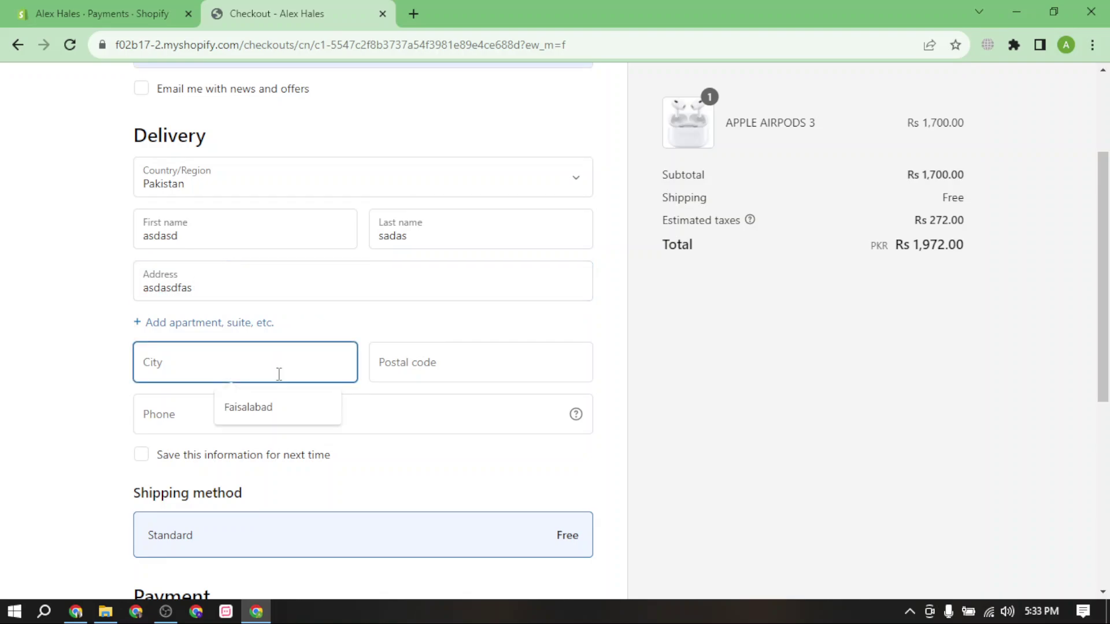
type("fsd")
left_click(428, 371)
left_click(508, 407)
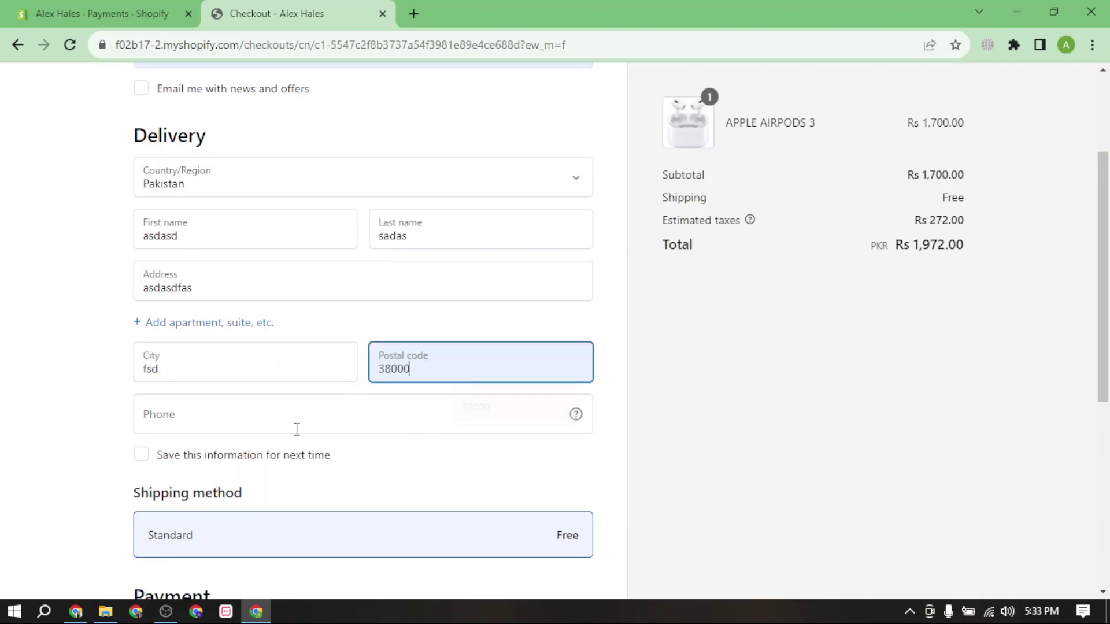
left_click(297, 429)
type("sadsafd")
Replace the rejected phone with a numeric number and complete the Rs 1,972.00 COD order.
scroll(282, 486, "down", 5)
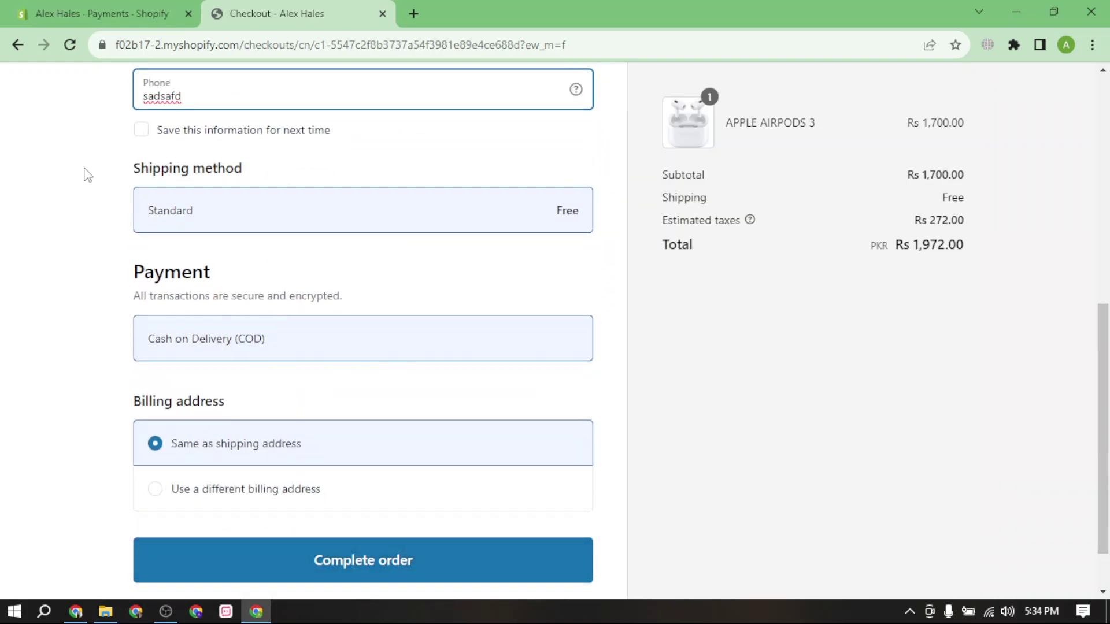
double_click(157, 210)
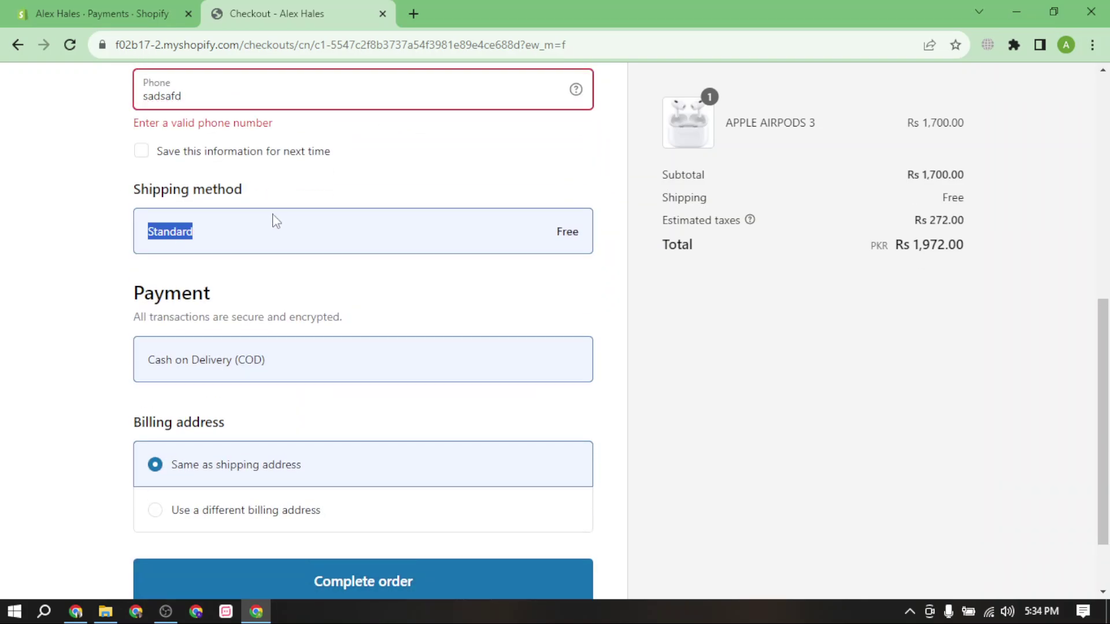
left_click(237, 90)
key("BackSpace")
key("BackSpace")
key("BackSpace")
key("BackSpace")
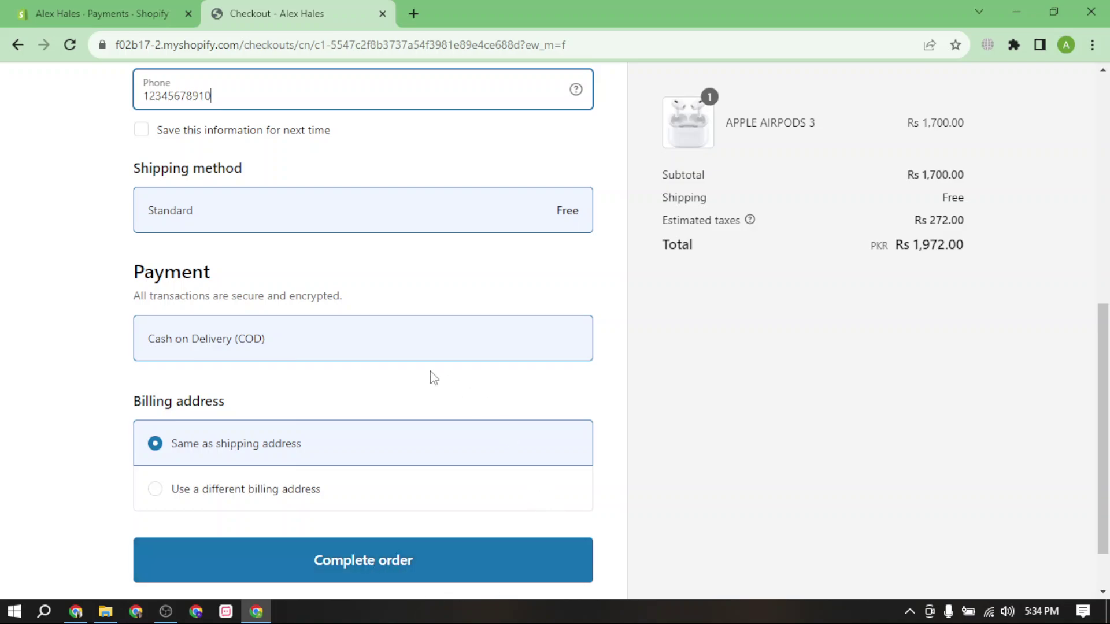
left_click(392, 560)
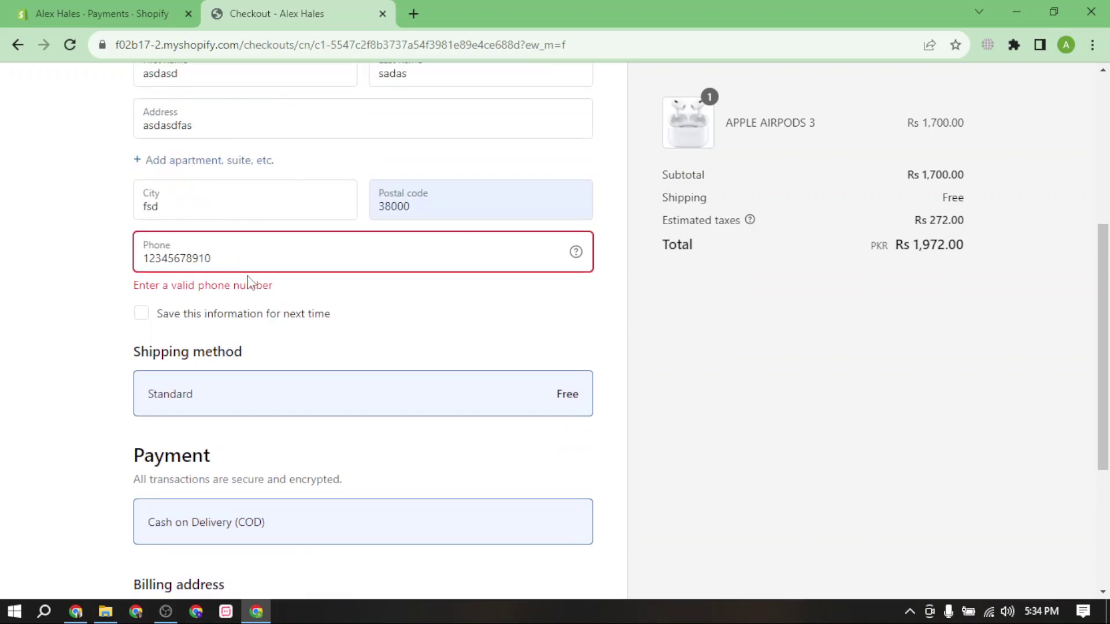
key("BackSpace")
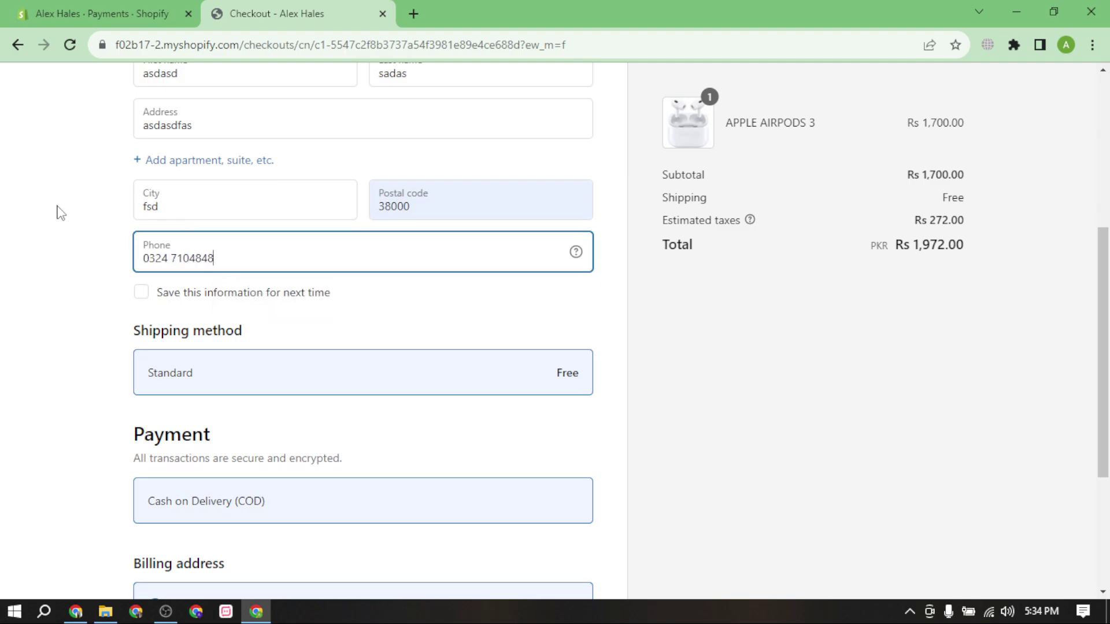
scroll(173, 346, "down", 4)
left_click(466, 490)
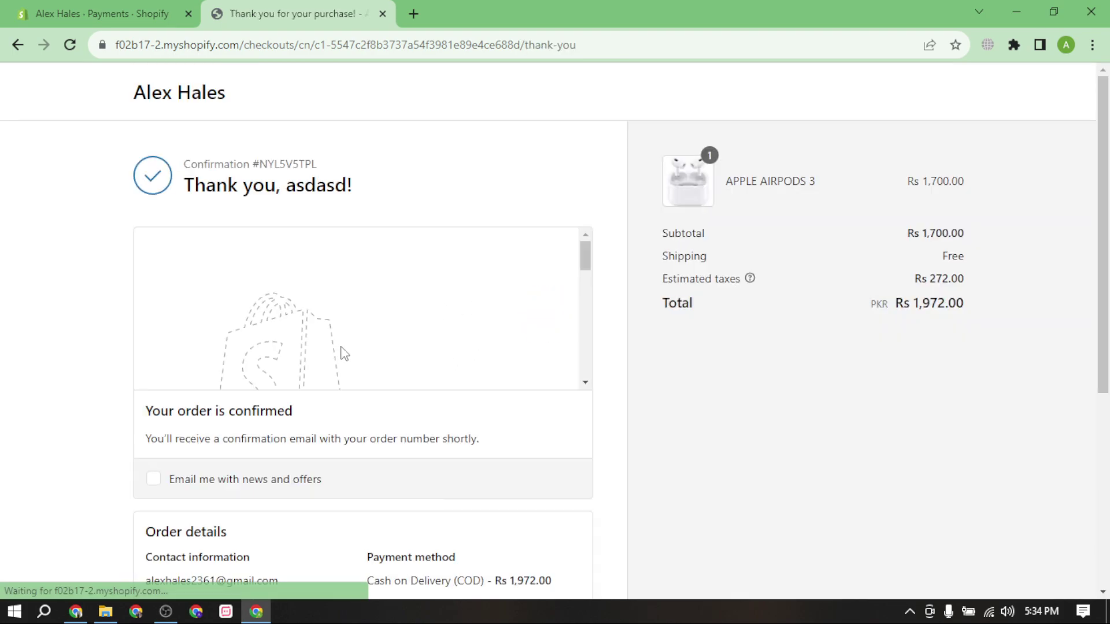
Open Gmail in a new browser tab.
left_click_drag(195, 186, 381, 203)
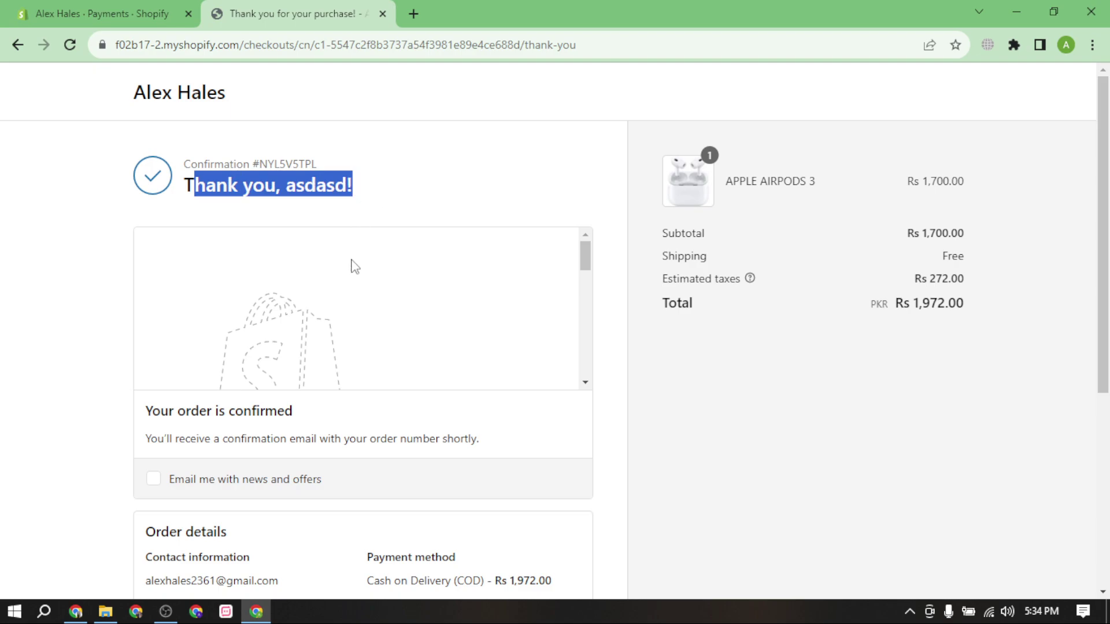
left_click(412, 12)
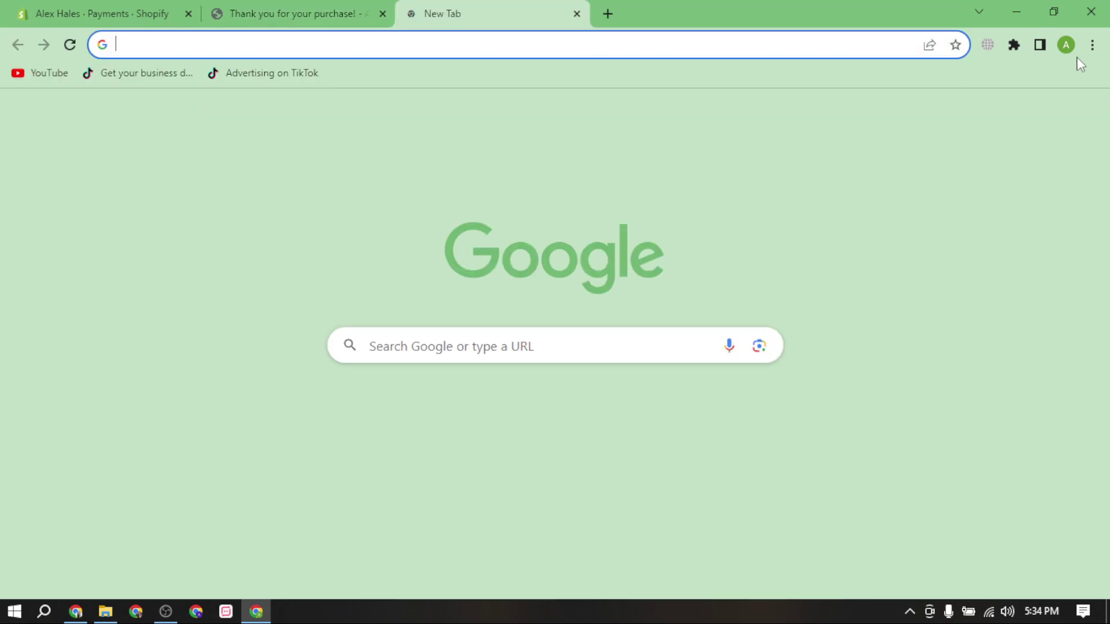
left_click(954, 113)
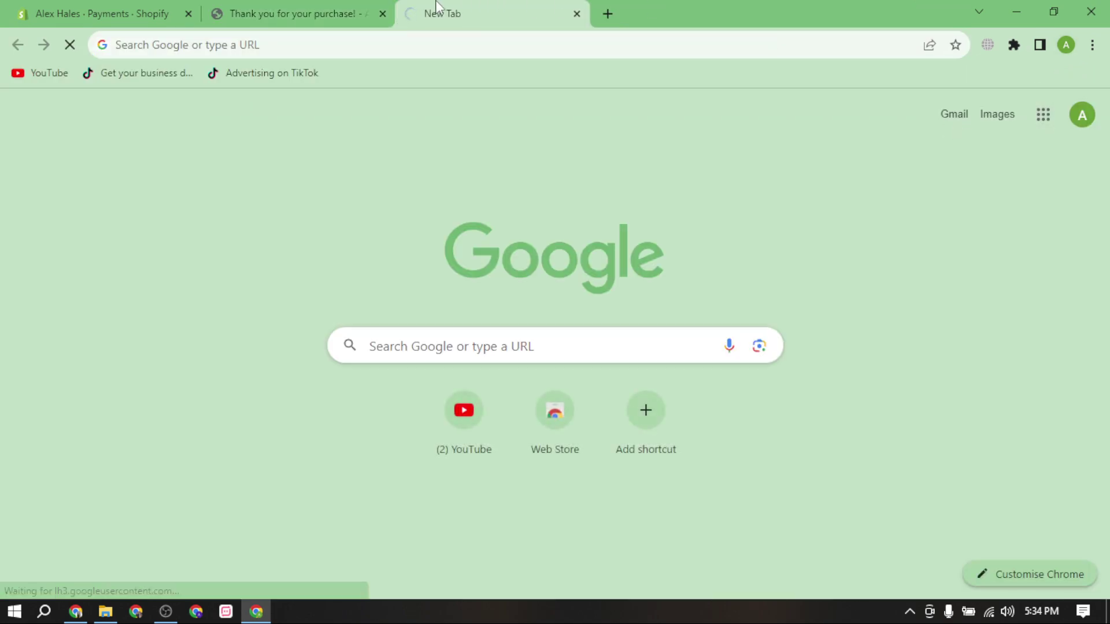
left_click(314, 12)
Check order #1001 in the admin Orders list, then switch to the Gmail tab.
left_click(86, 11)
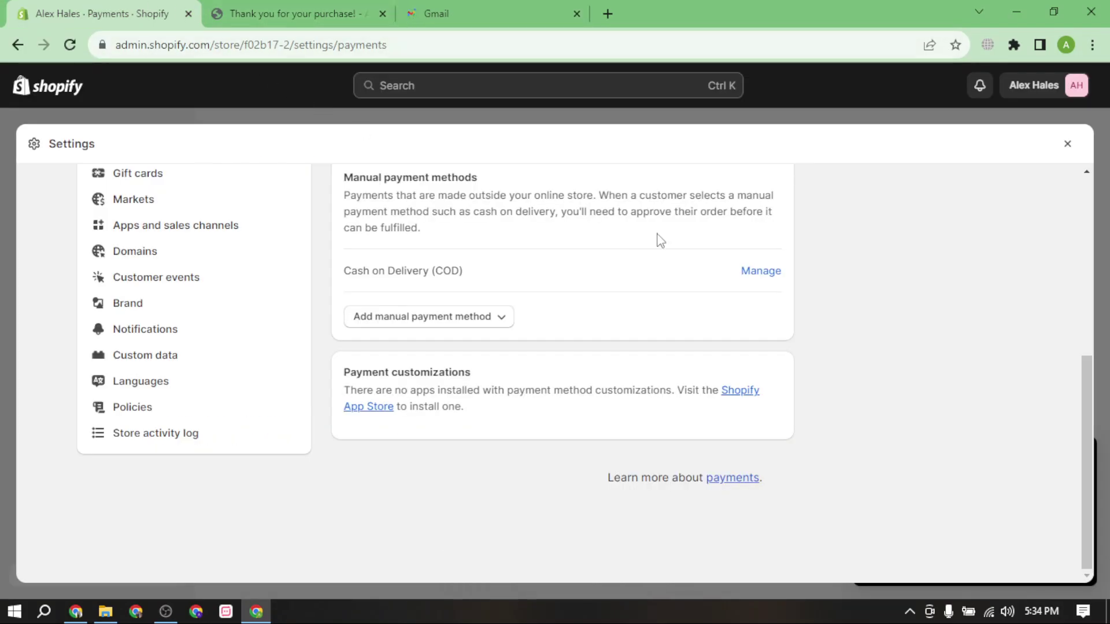
scroll(578, 323, "up", 6)
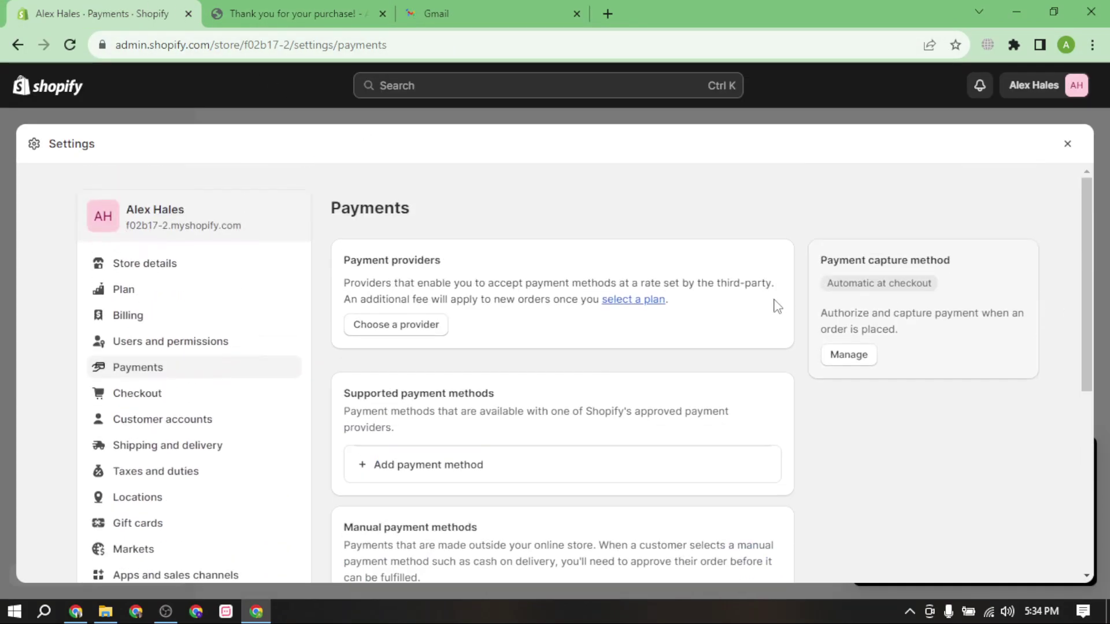
left_click(1067, 144)
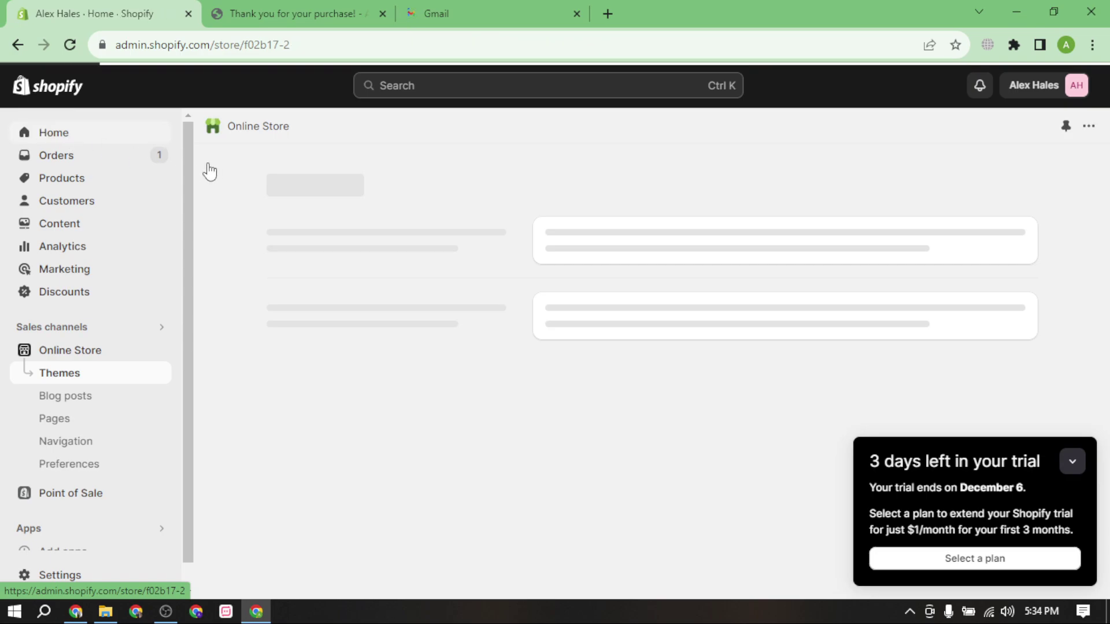
left_click(90, 155)
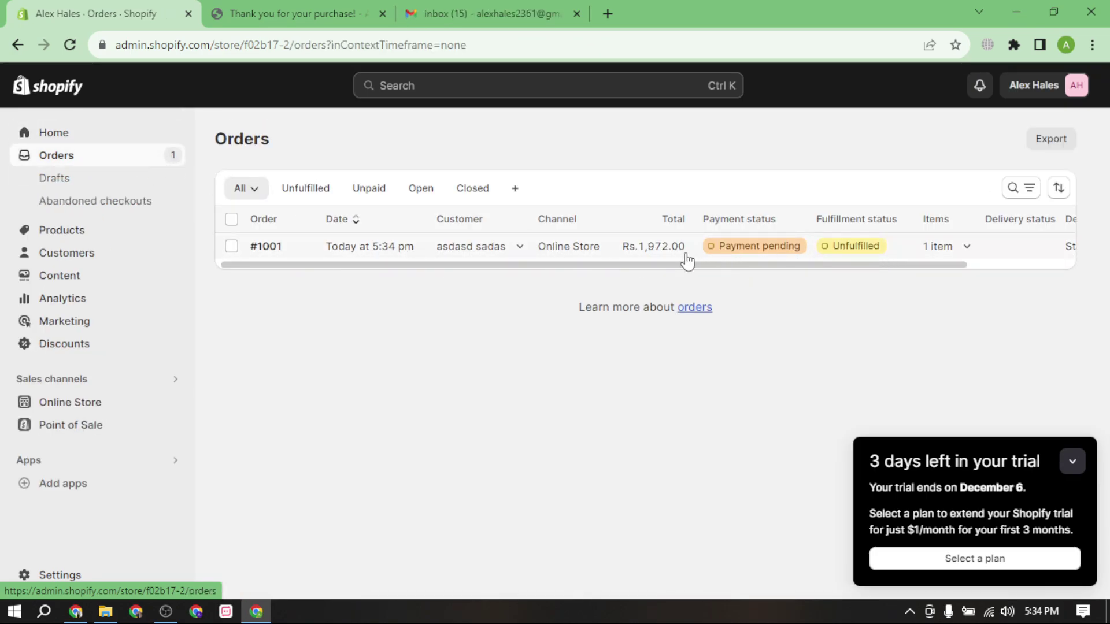
left_click(466, 13)
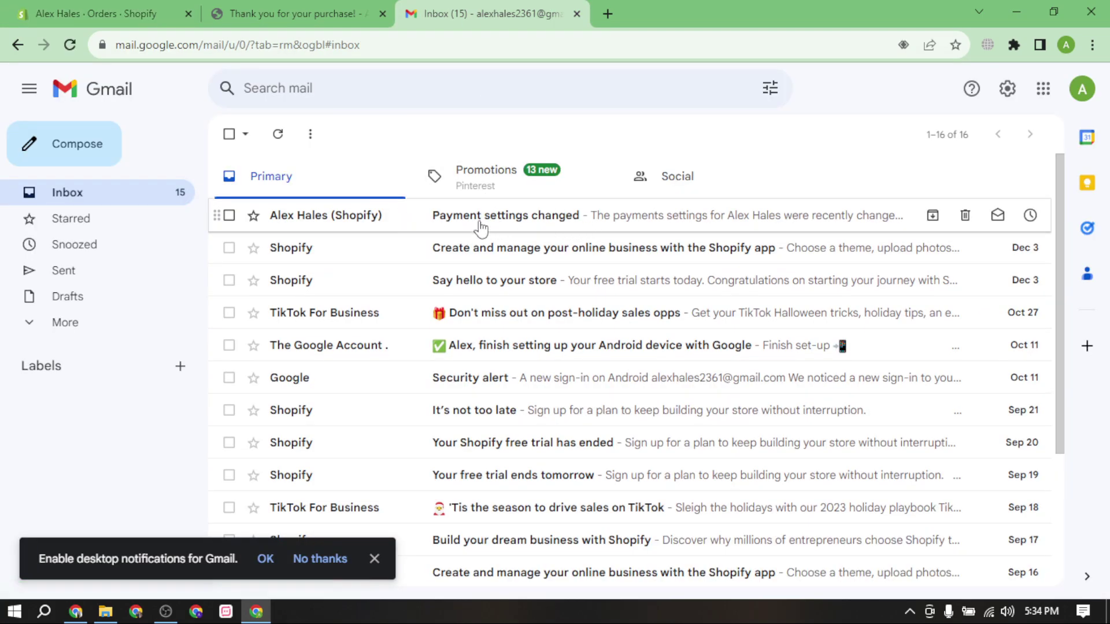
Refresh the Gmail inbox for Shopify mail and return to the Shopify Orders tab.
left_click(278, 134)
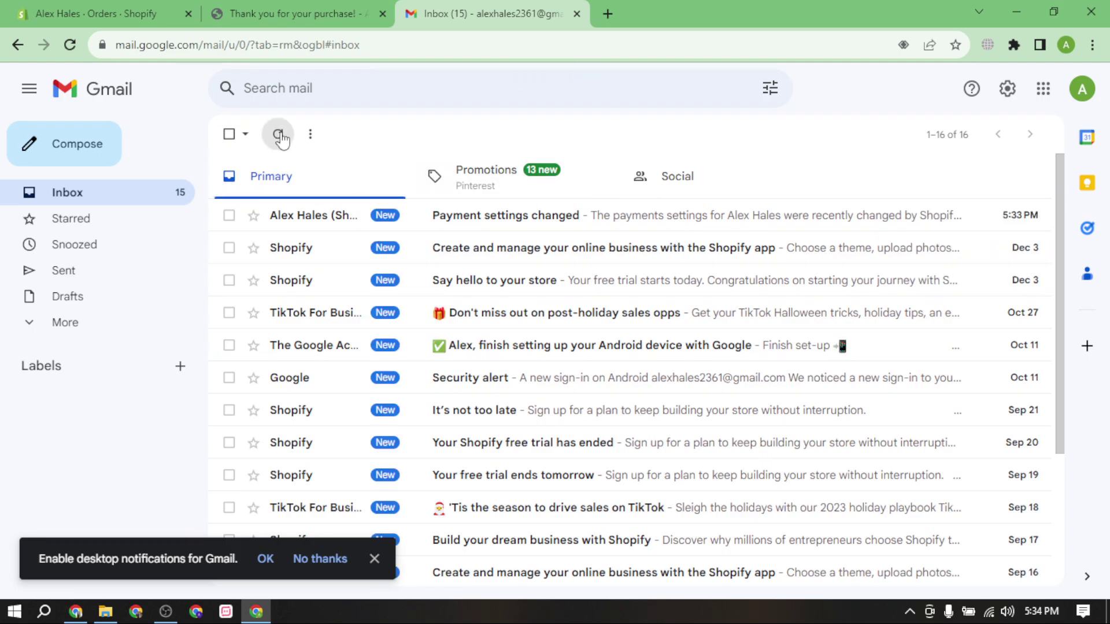
left_click(300, 12)
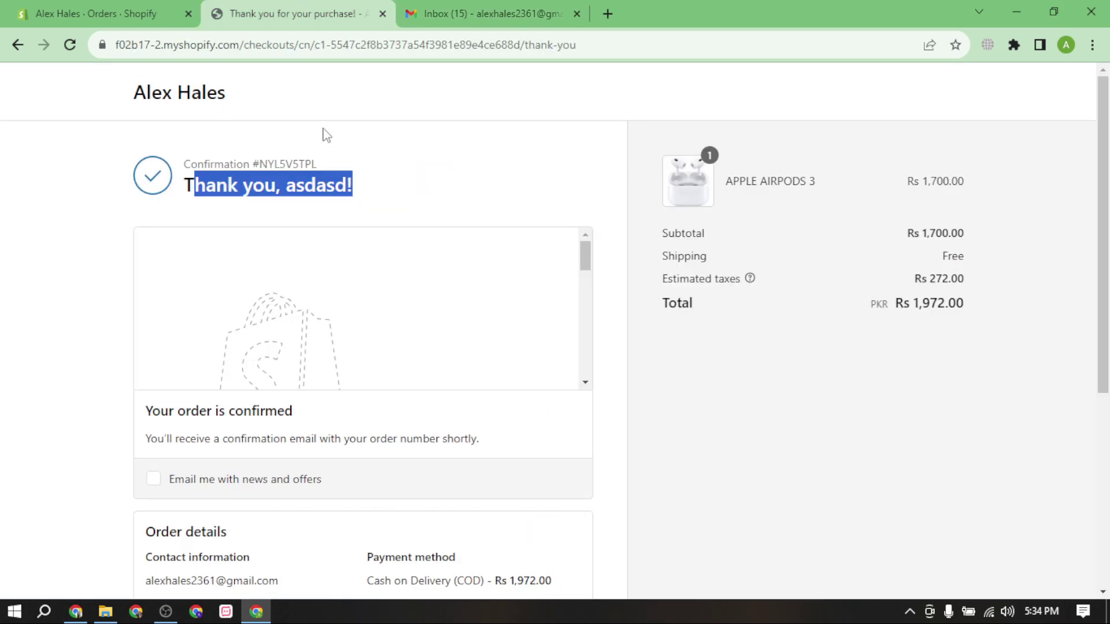
key("ctrl+shift+Tab")
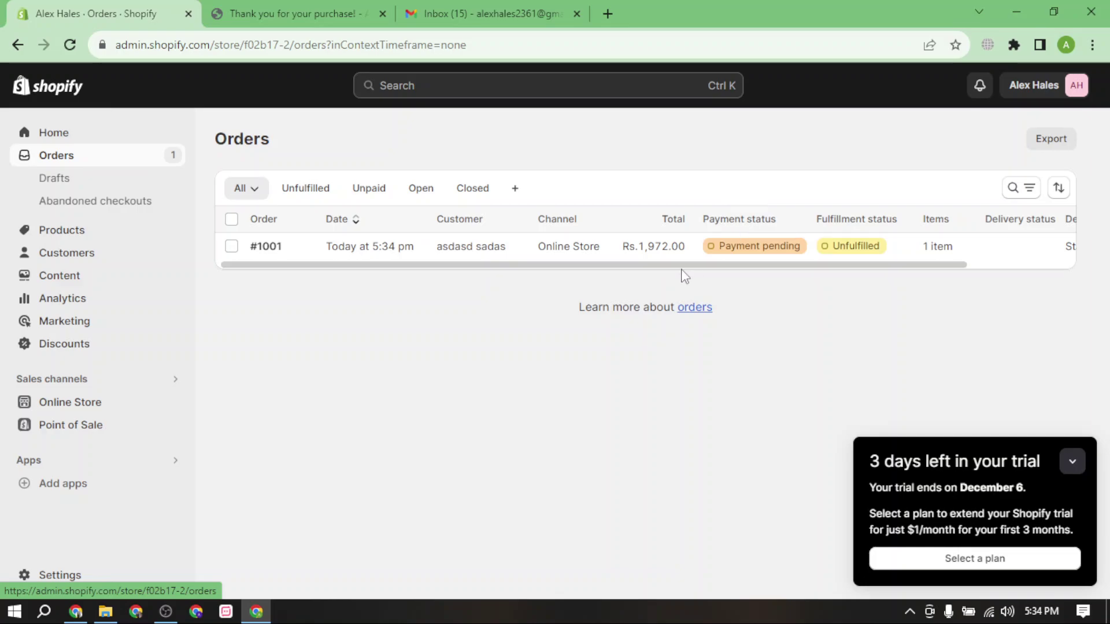
Scroll through the Shipping and delivery settings, then go to Taxes and duties.
left_click(74, 574)
scroll(277, 426, "down", 2)
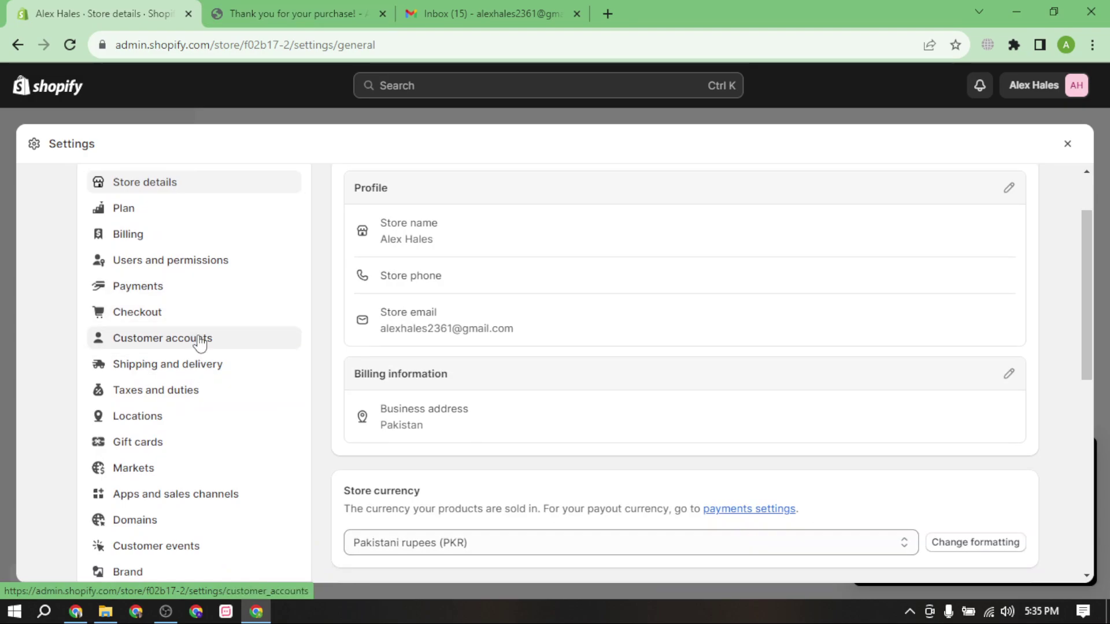
left_click(241, 380)
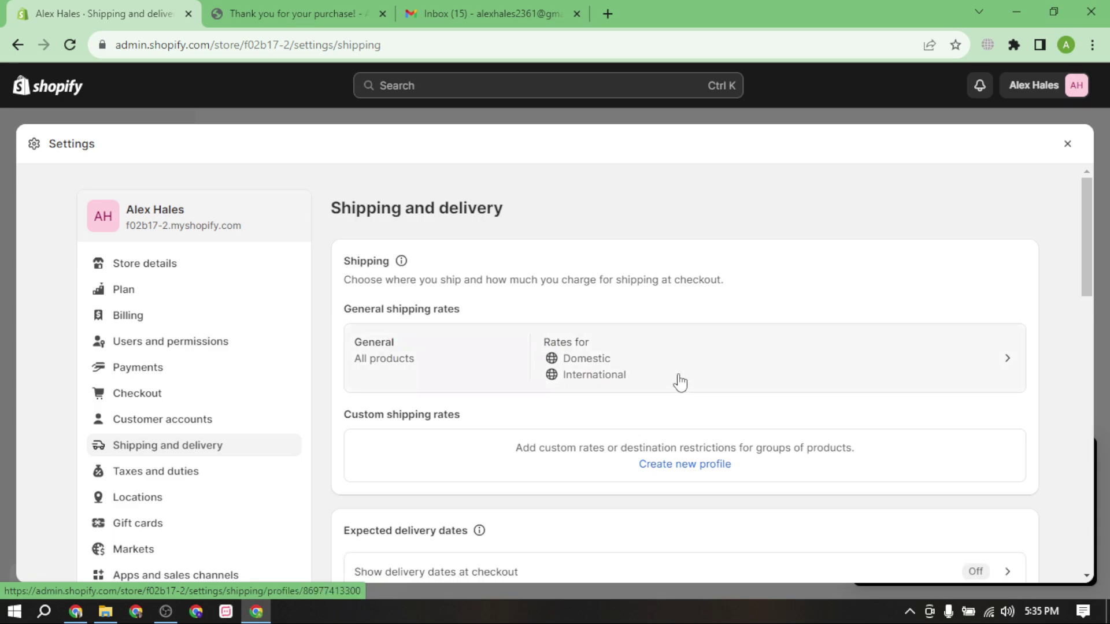
scroll(659, 382, "down", 1)
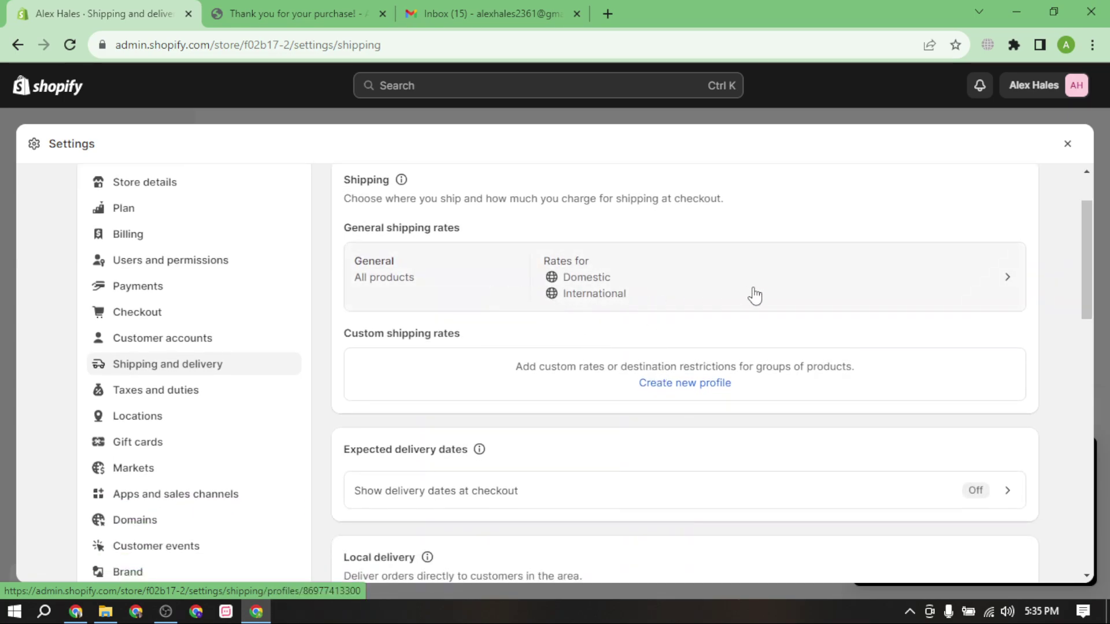
scroll(622, 389, "down", 3)
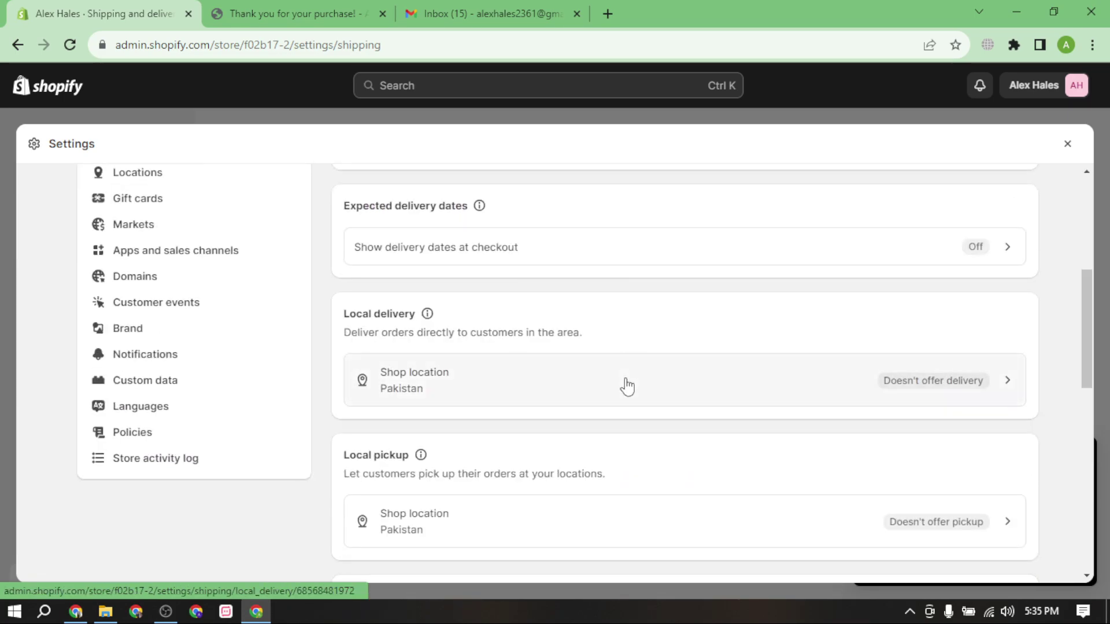
scroll(738, 500, "down", 3)
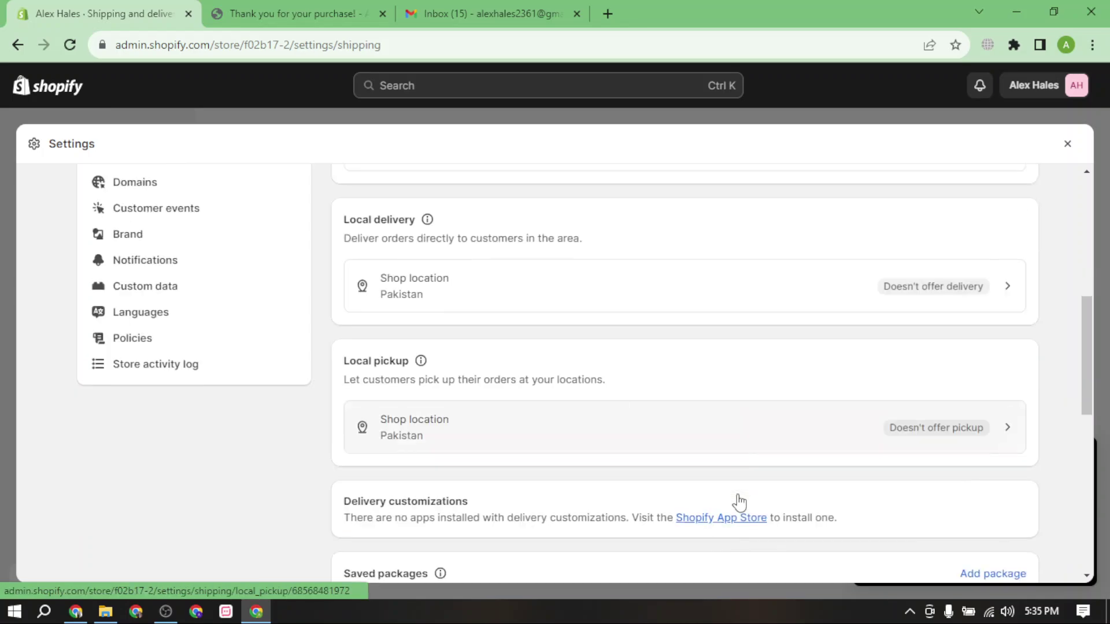
scroll(773, 386, "down", 3)
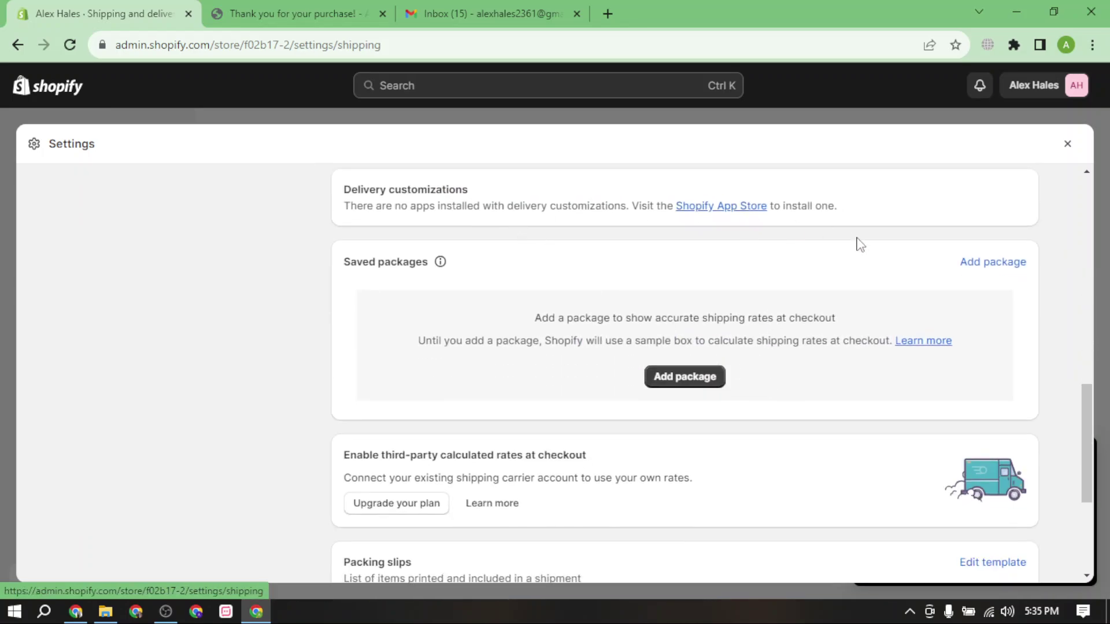
scroll(814, 341, "up", 3)
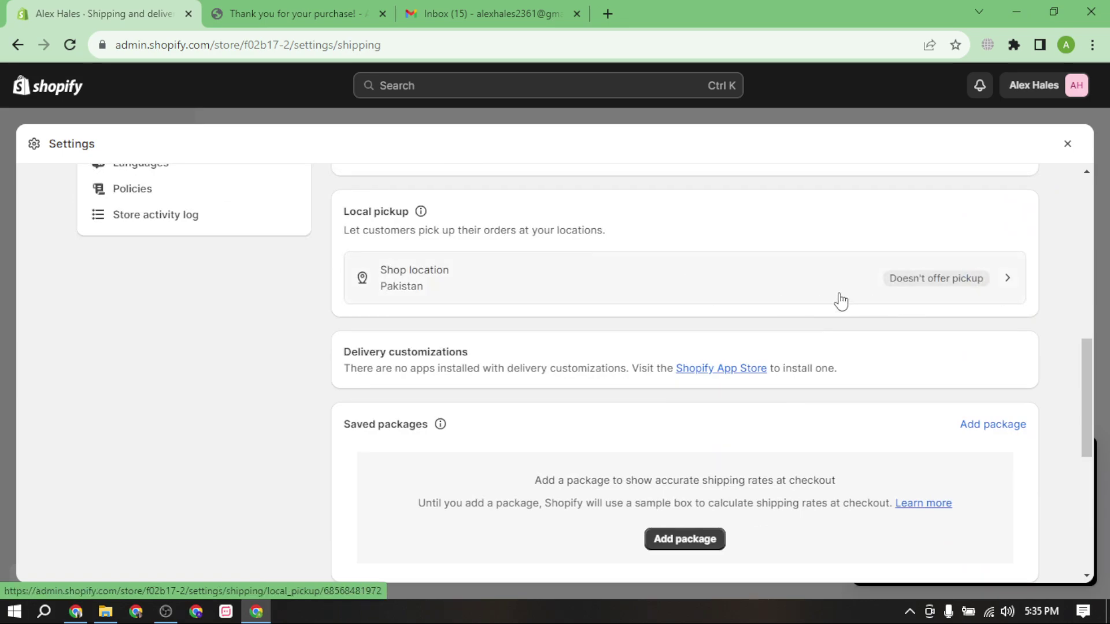
scroll(821, 303, "down", 2)
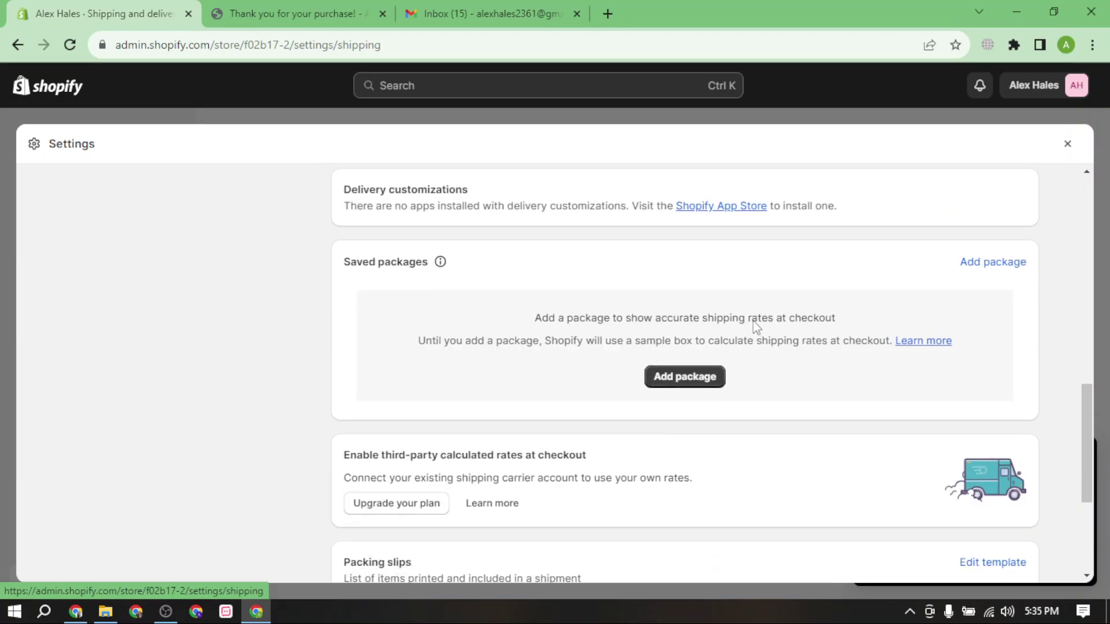
scroll(740, 331, "down", 2)
scroll(742, 334, "up", 1)
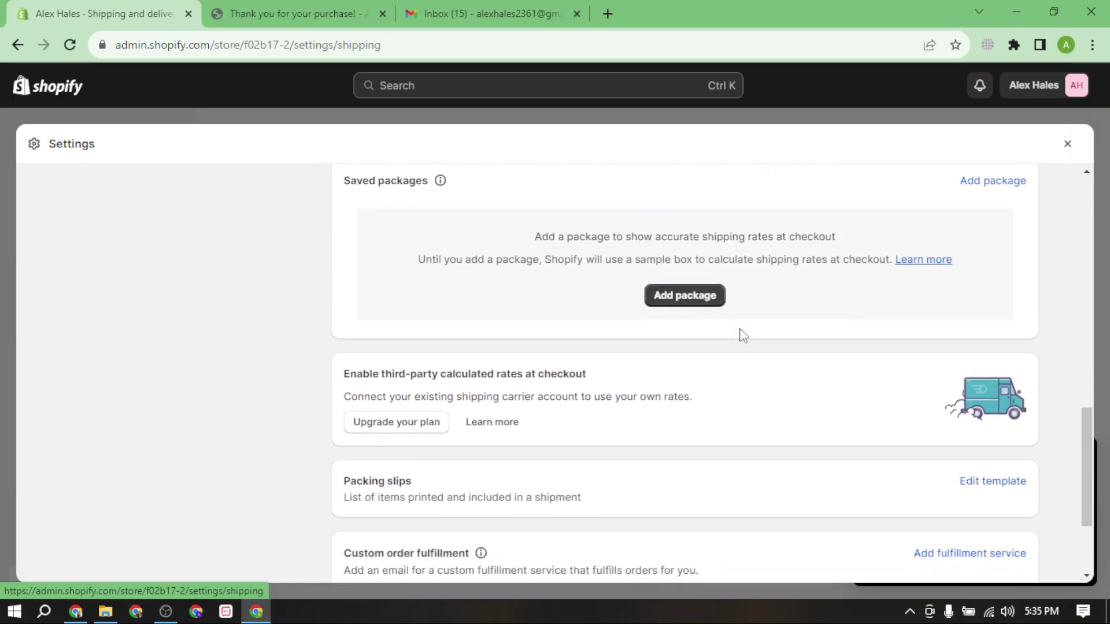
scroll(686, 329, "down", 2)
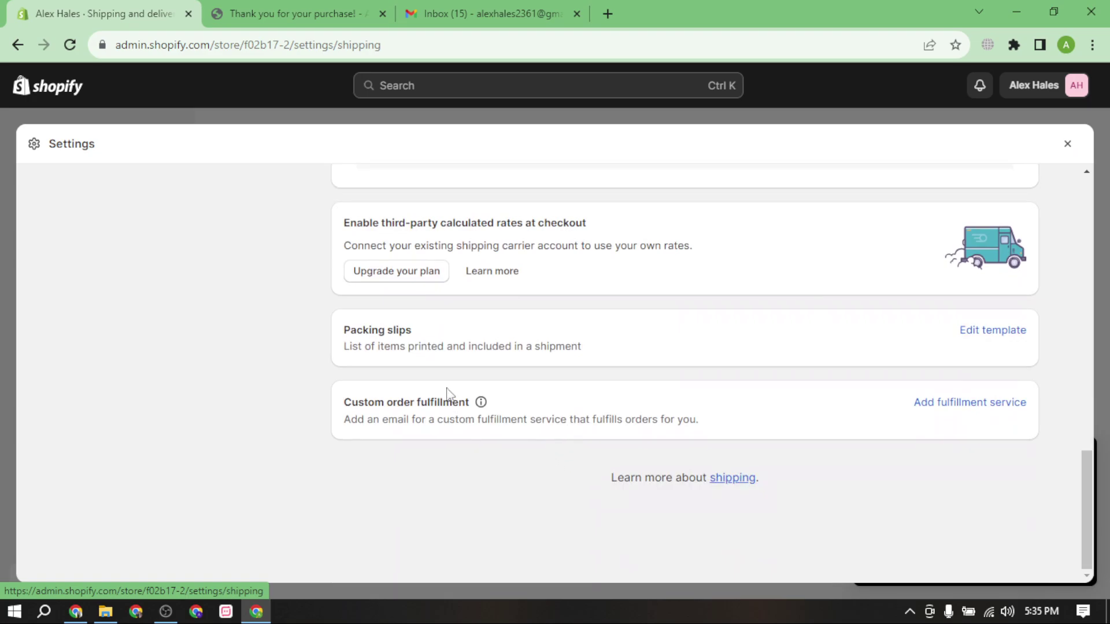
scroll(495, 404, "up", 10)
scroll(167, 352, "down", 2)
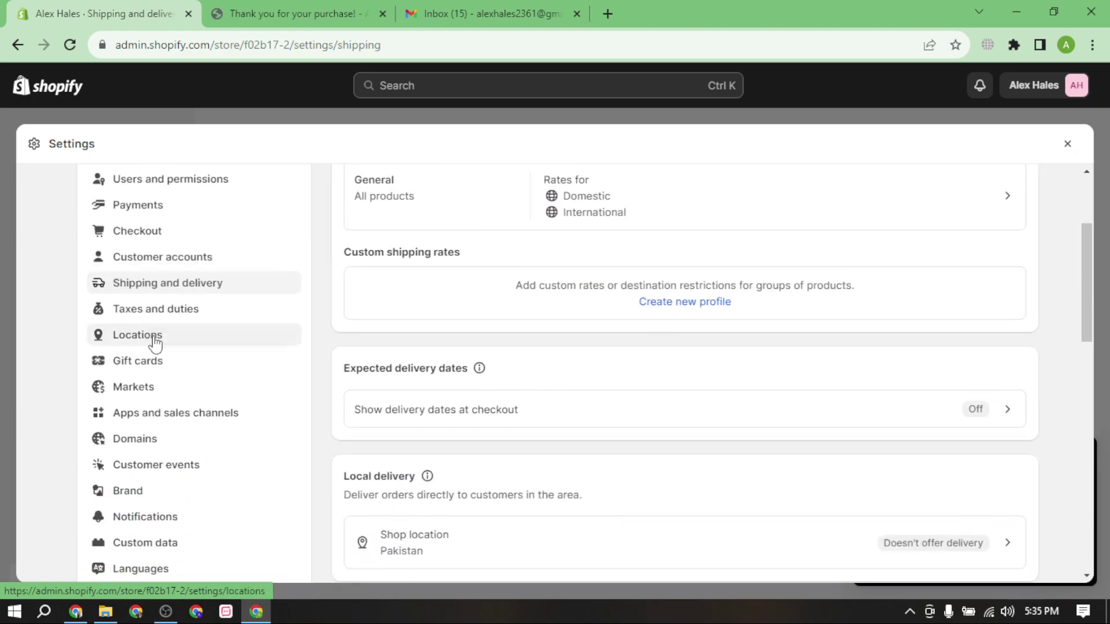
left_click(167, 309)
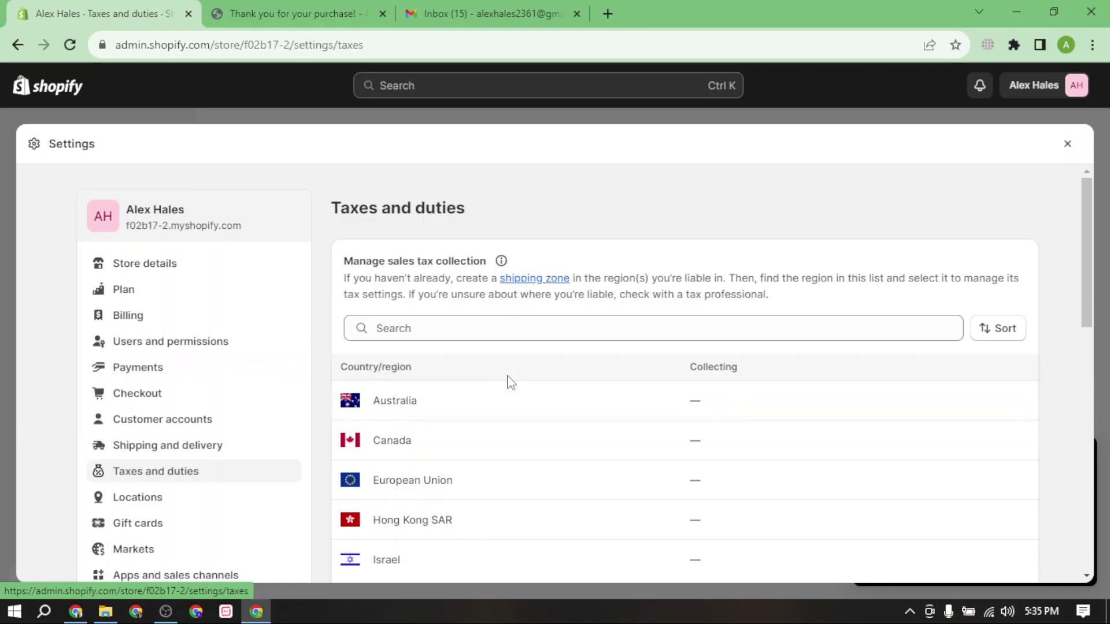
Expand the tax list to show all countries and regions.
scroll(867, 416, "down", 7)
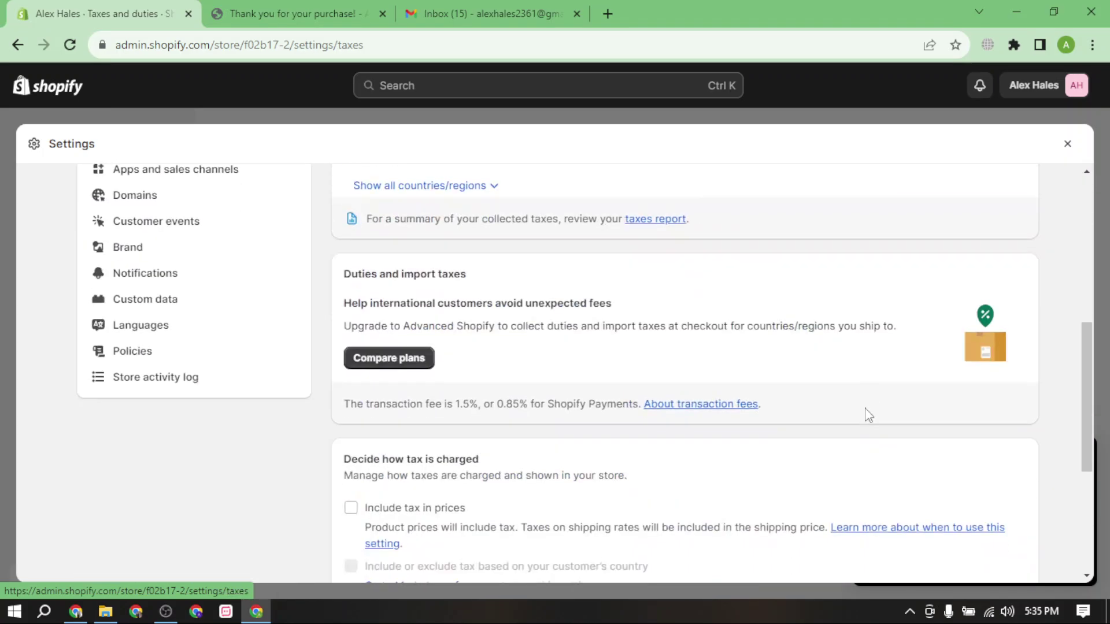
scroll(463, 365, "down", 3)
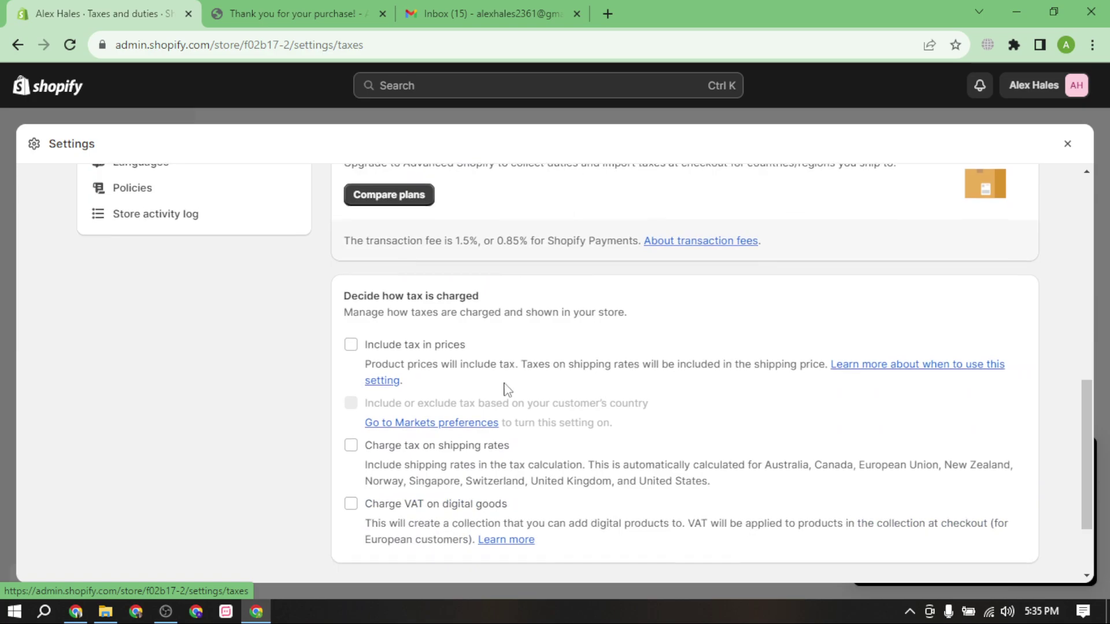
scroll(507, 389, "down", 2)
scroll(627, 411, "up", 10)
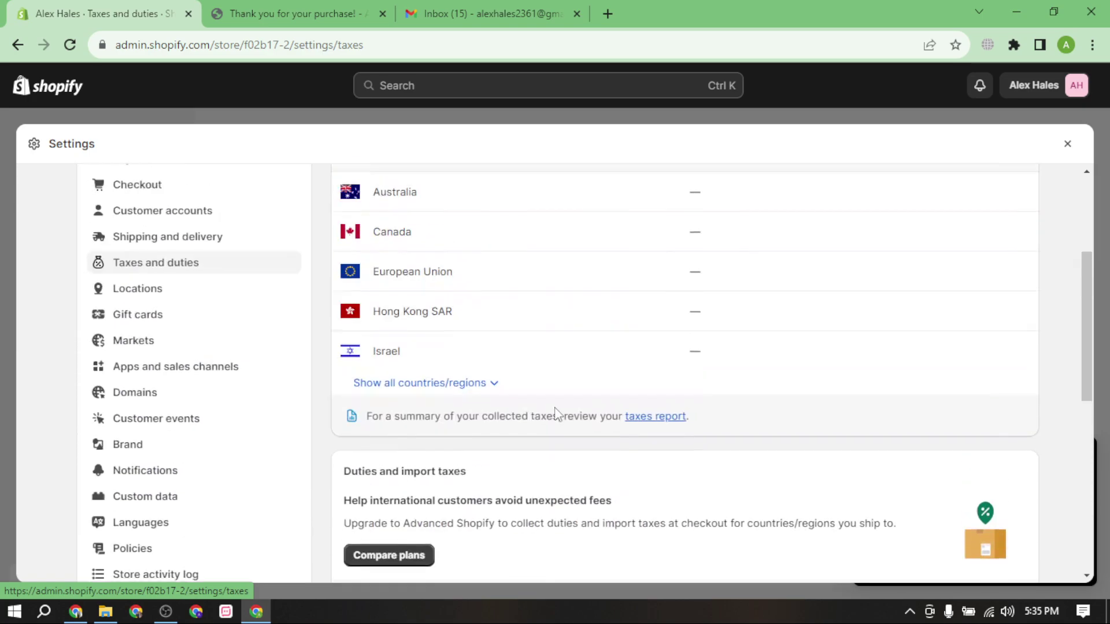
scroll(567, 416, "down", 3)
scroll(755, 411, "up", 3)
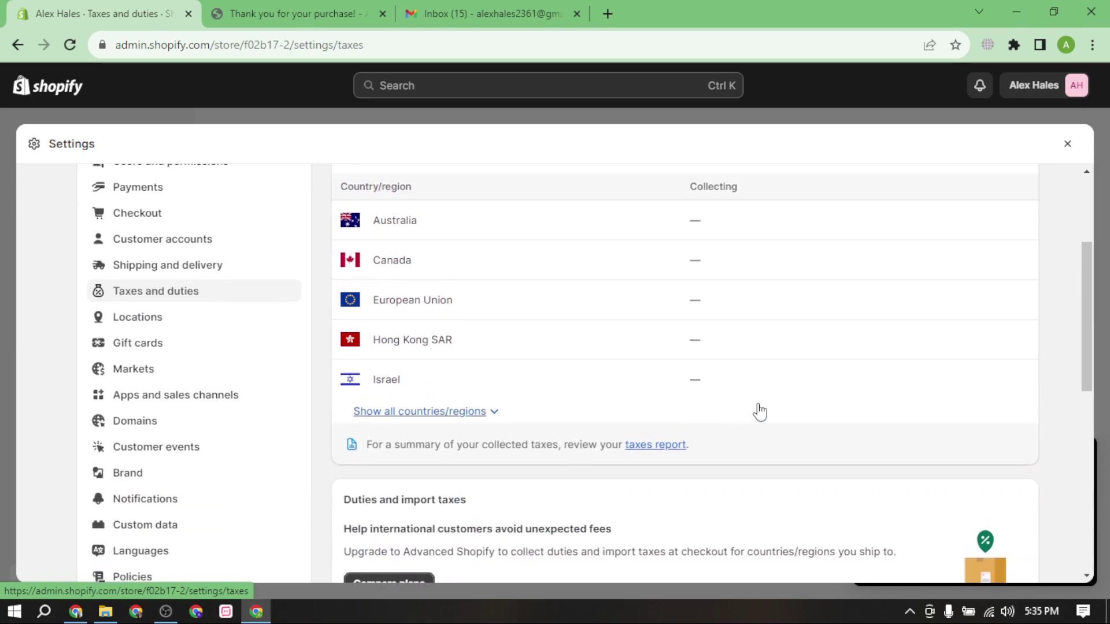
scroll(462, 434, "down", 3)
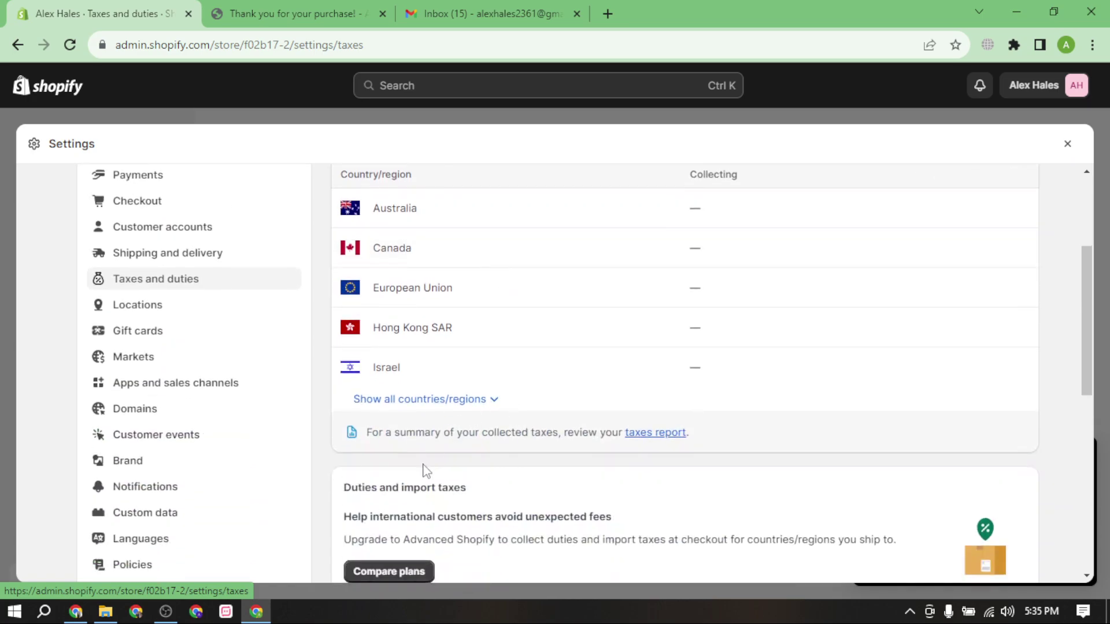
left_click(389, 400)
scroll(578, 448, "down", 7)
scroll(560, 453, "up", 6)
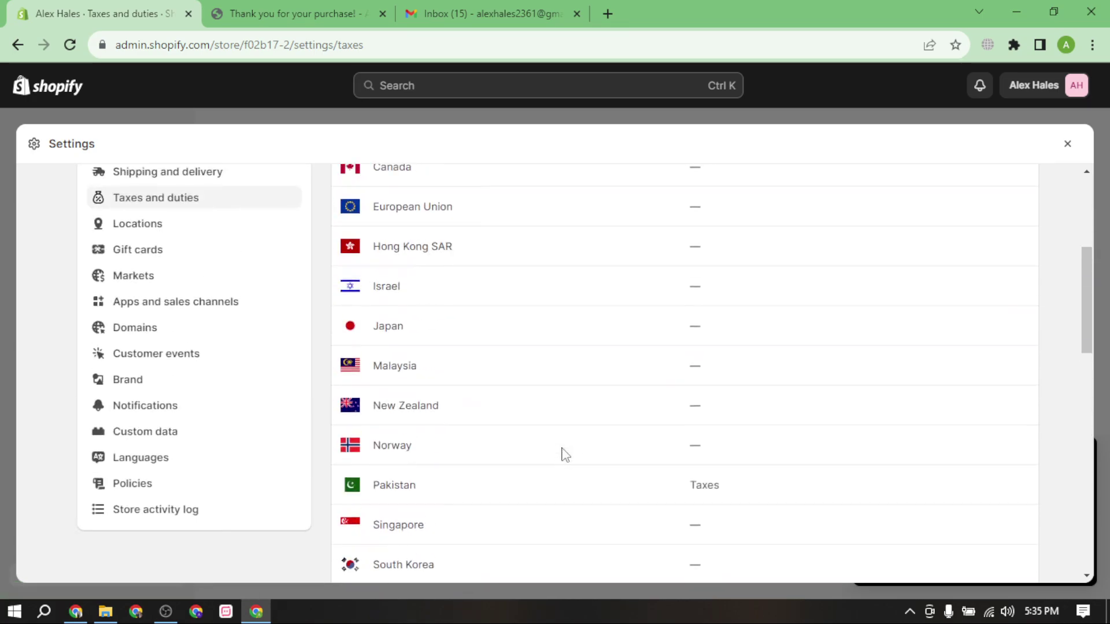
scroll(405, 404, "down", 2)
Change Pakistan's country tax from 16% to 0%, save, and return to the order confirmation page.
left_click(434, 412)
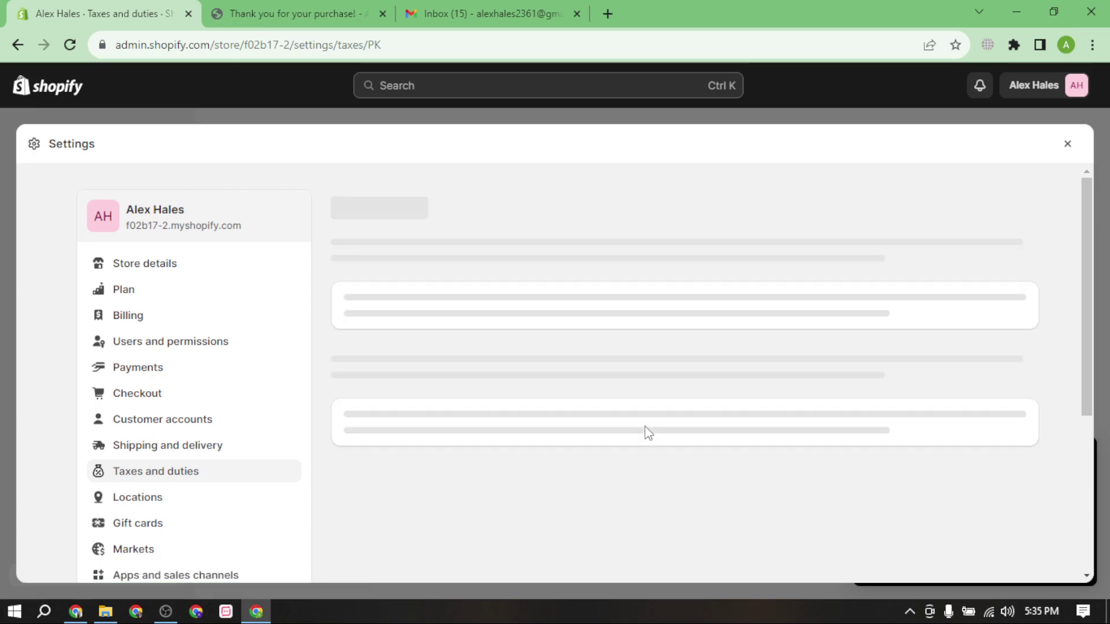
left_click(449, 375)
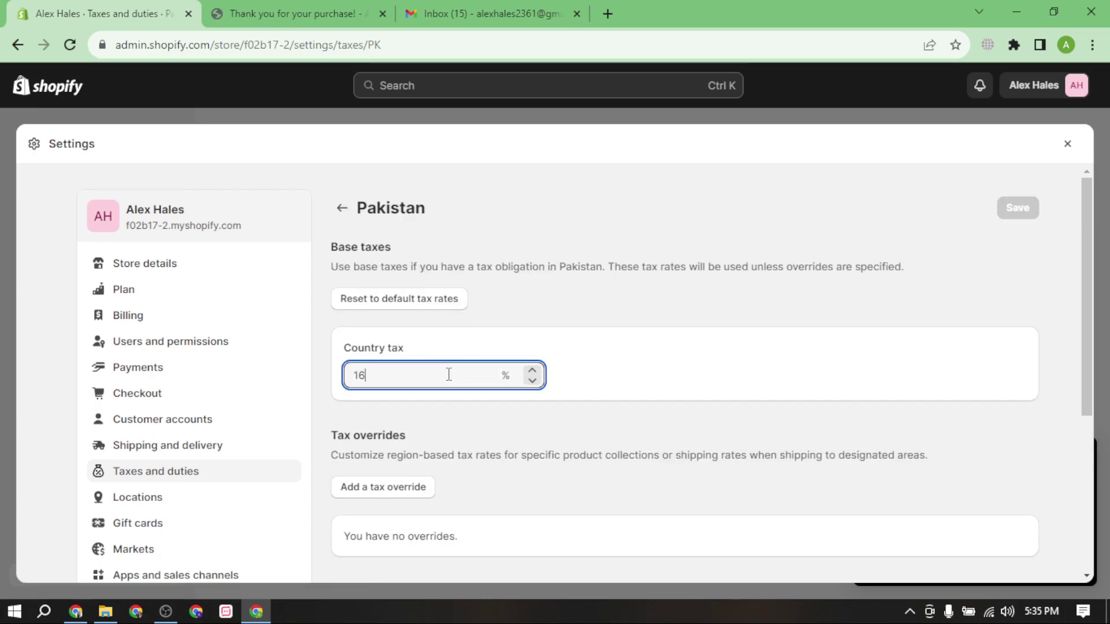
key("BackSpace")
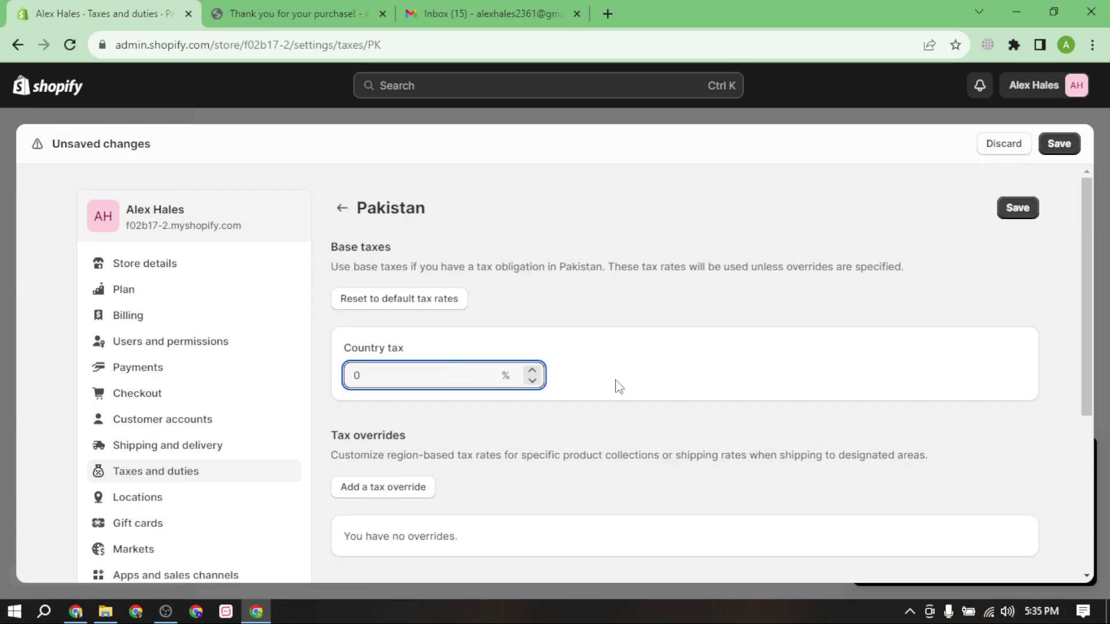
scroll(688, 460, "down", 3)
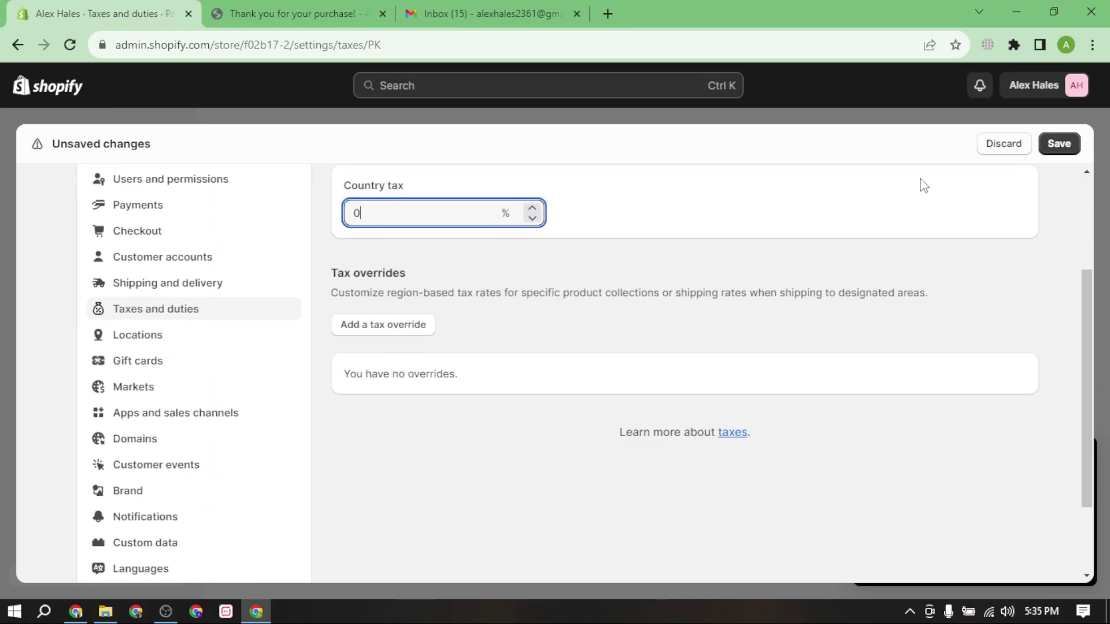
left_click(1068, 149)
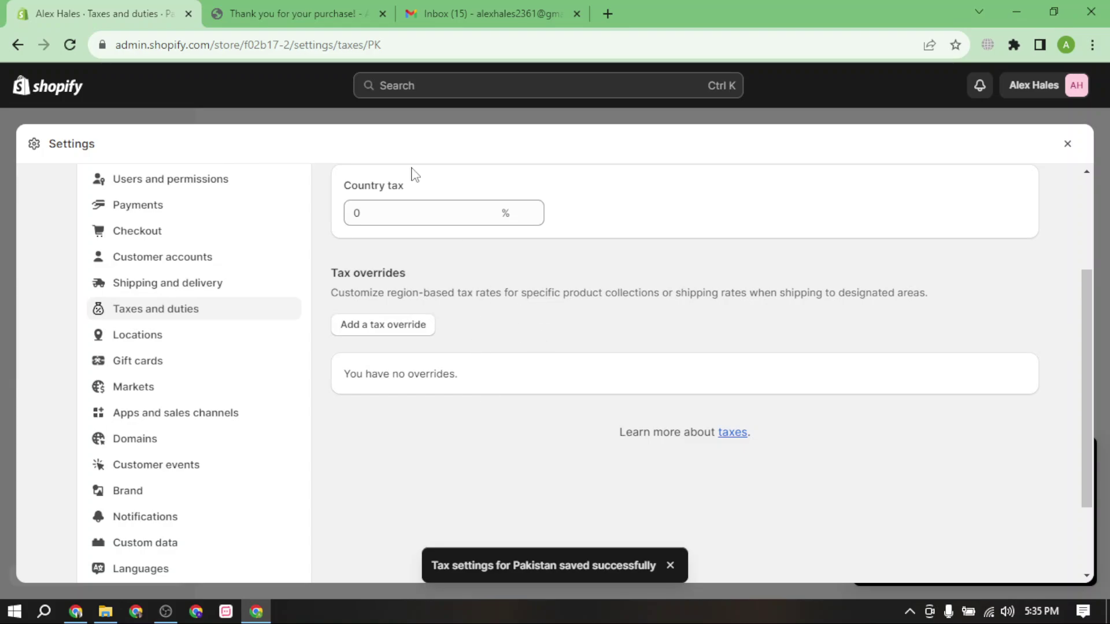
left_click(345, 15)
scroll(409, 403, "down", 3)
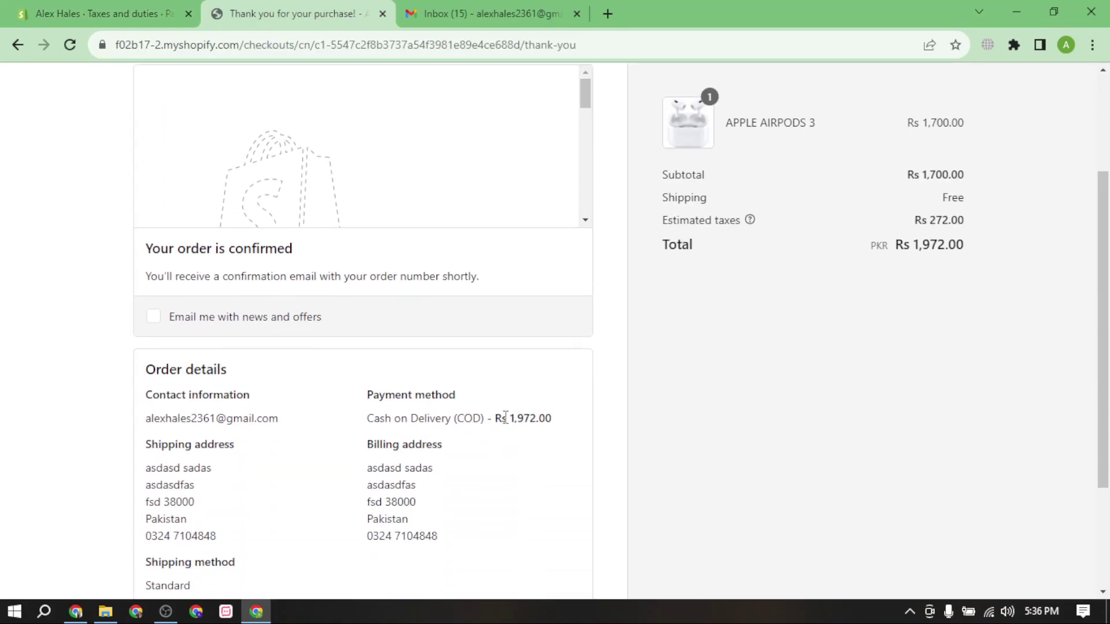
Compare the order's cash on delivery amount, subtotal, free shipping, Rs 272.00 taxes and total.
left_click_drag(505, 417, 553, 419)
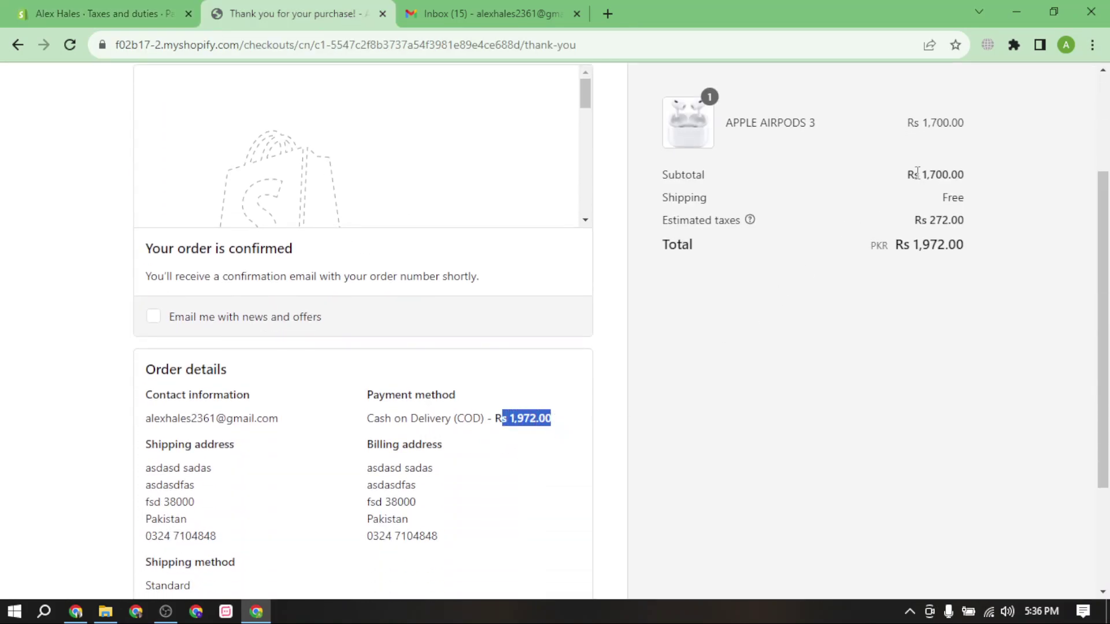
left_click_drag(916, 172, 1003, 178)
left_click(799, 232)
left_click_drag(673, 213, 1004, 230)
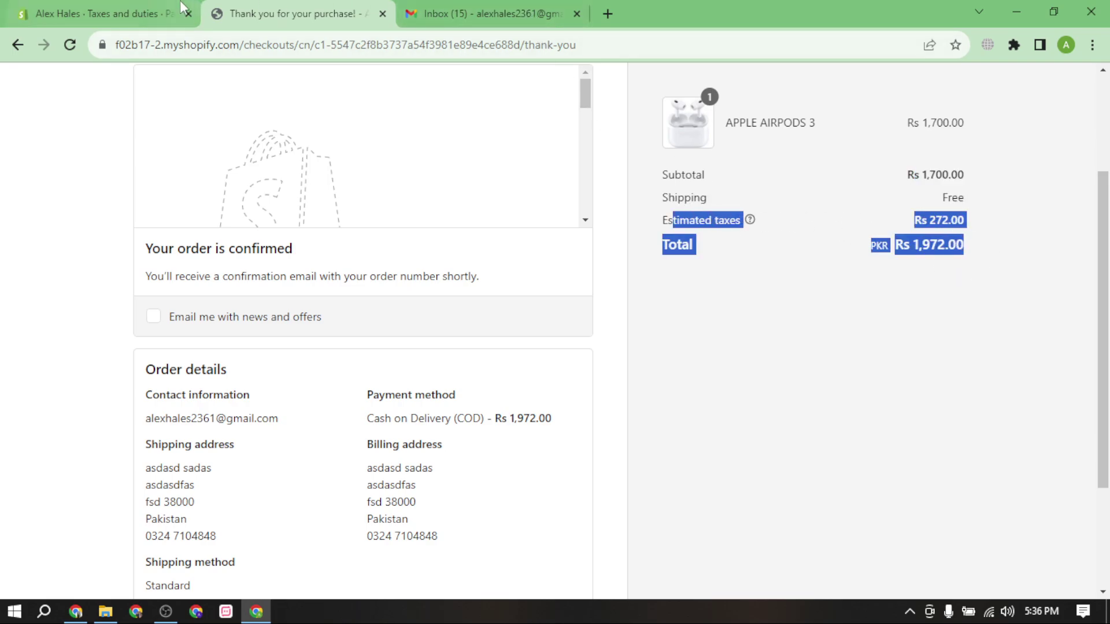
left_click(139, 13)
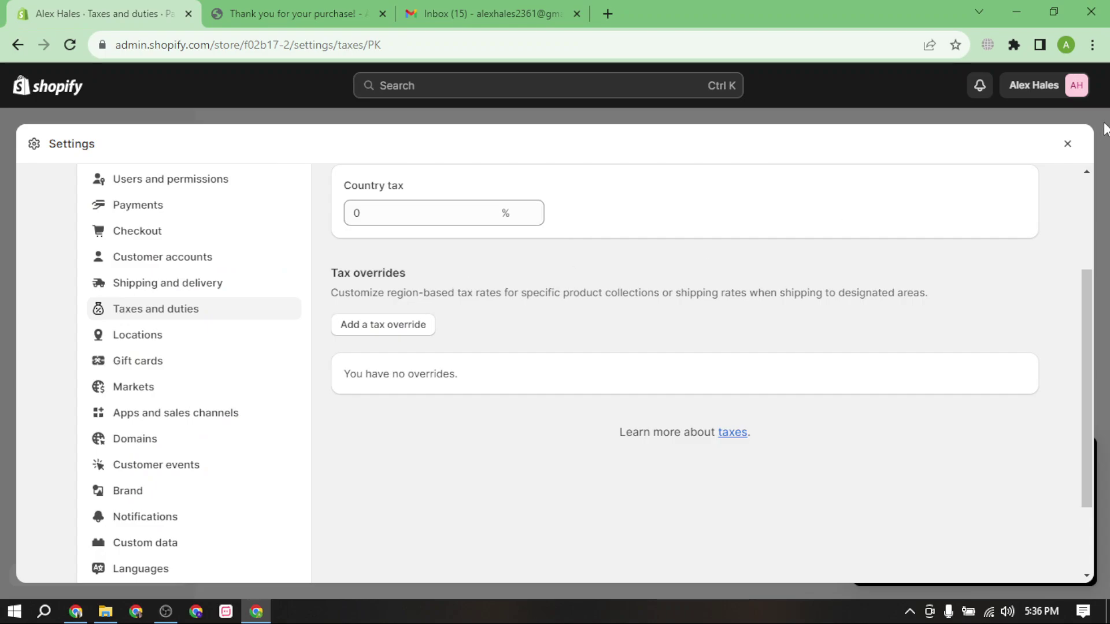
left_click(474, 12)
left_click(357, 10)
left_click_drag(914, 155, 1011, 174)
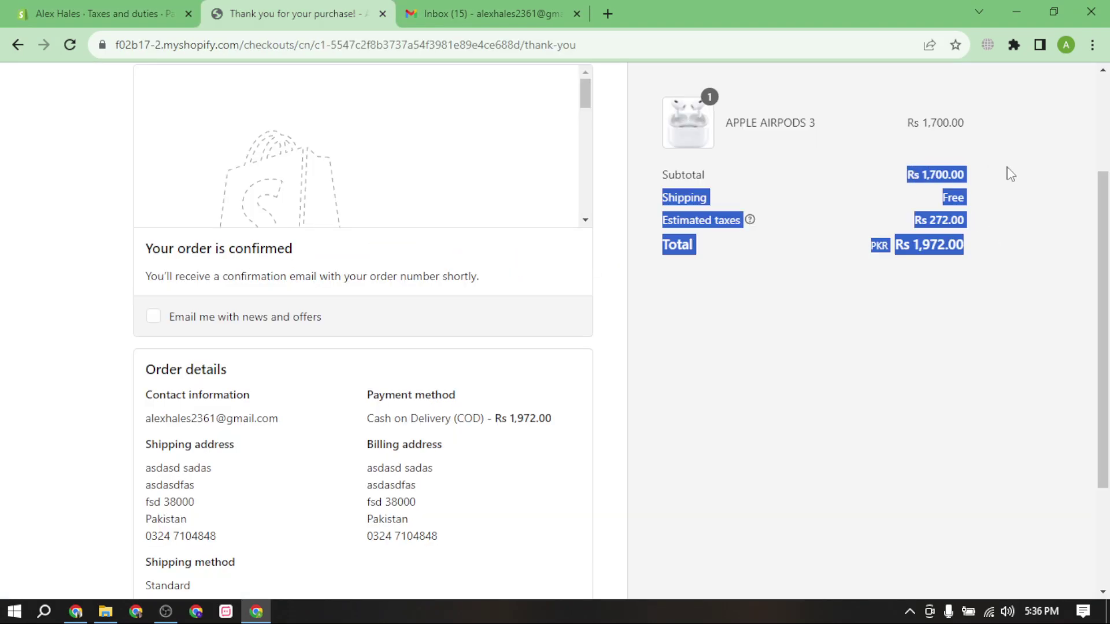
double_click(951, 198)
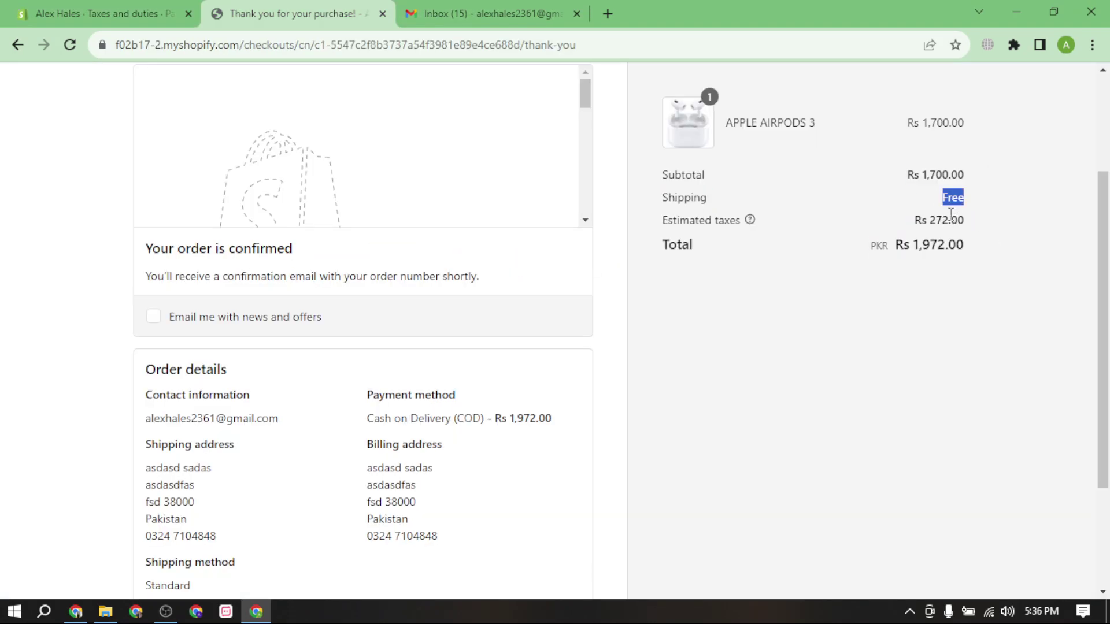
Return to Pakistan's tax settings in the Shopify admin.
left_click(201, 8)
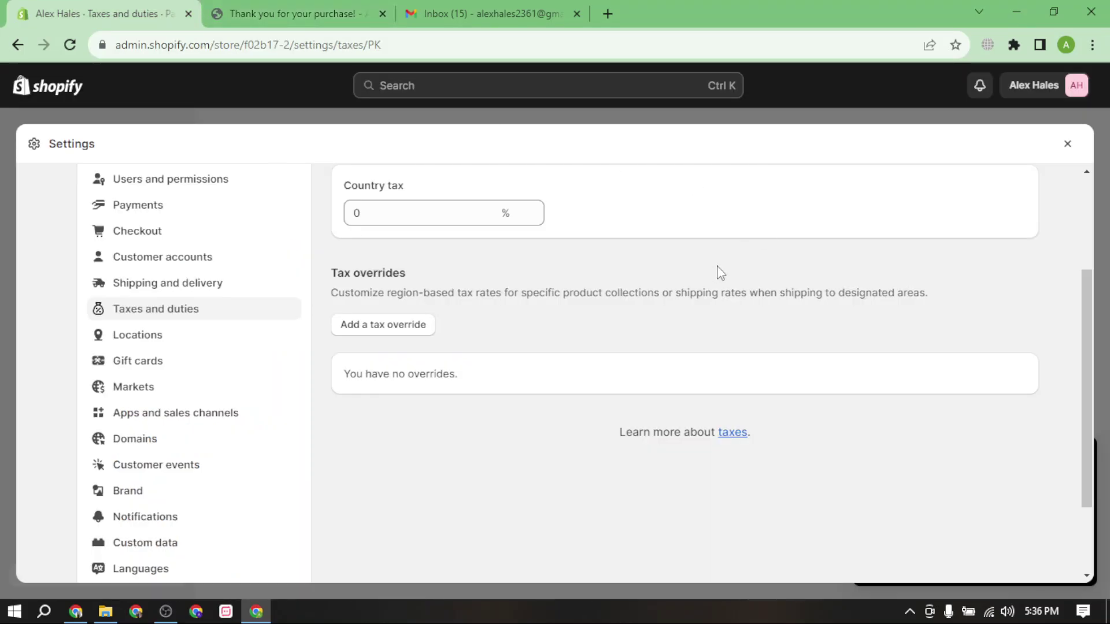
scroll(793, 332, "up", 3)
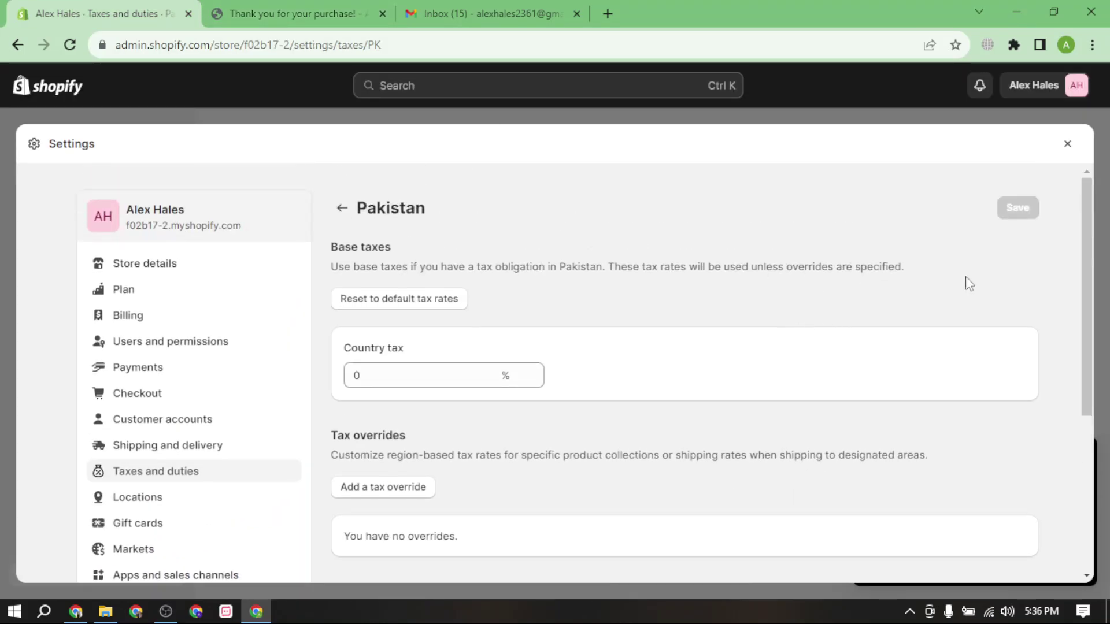
scroll(969, 283, "down", 3)
Browse the Locations and Gift cards settings, then go to Policies.
left_click(186, 336)
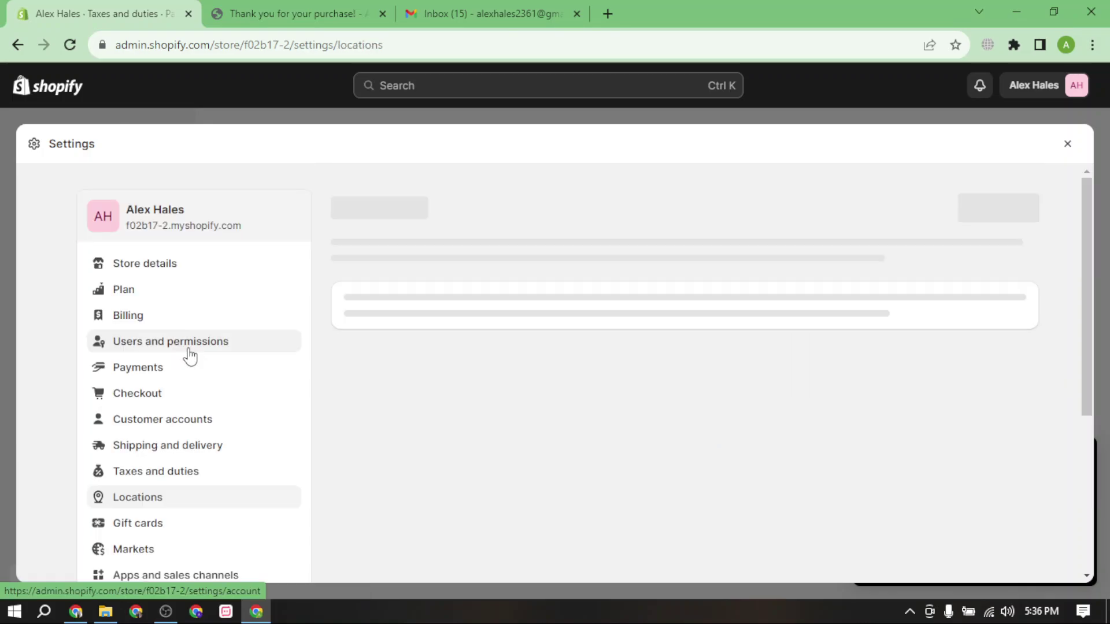
scroll(347, 489, "down", 2)
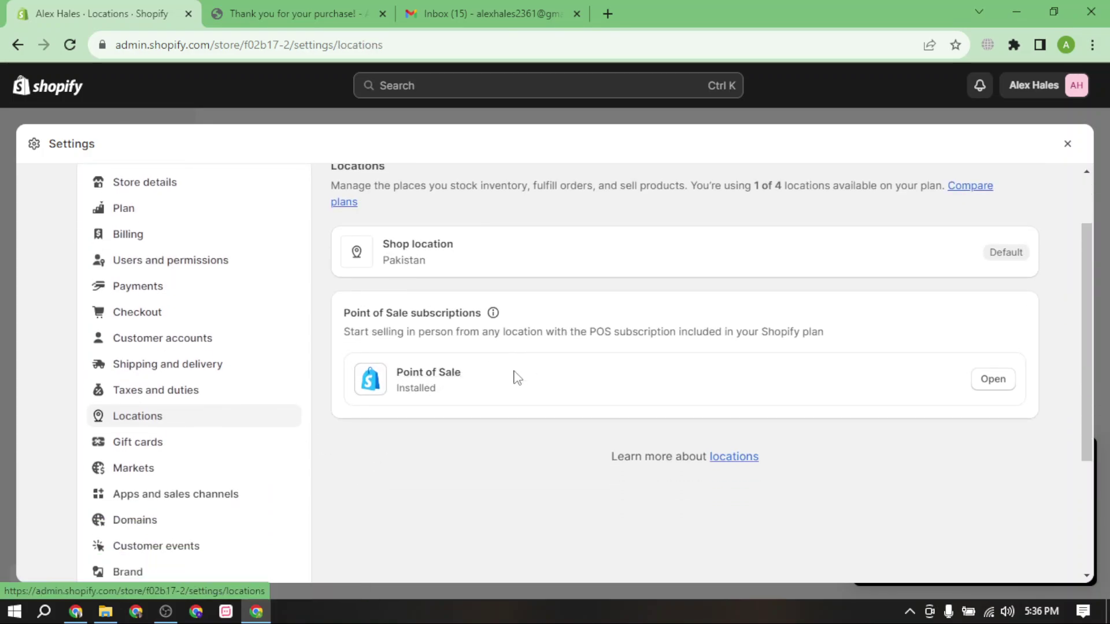
scroll(472, 437, "down", 2)
left_click(159, 364)
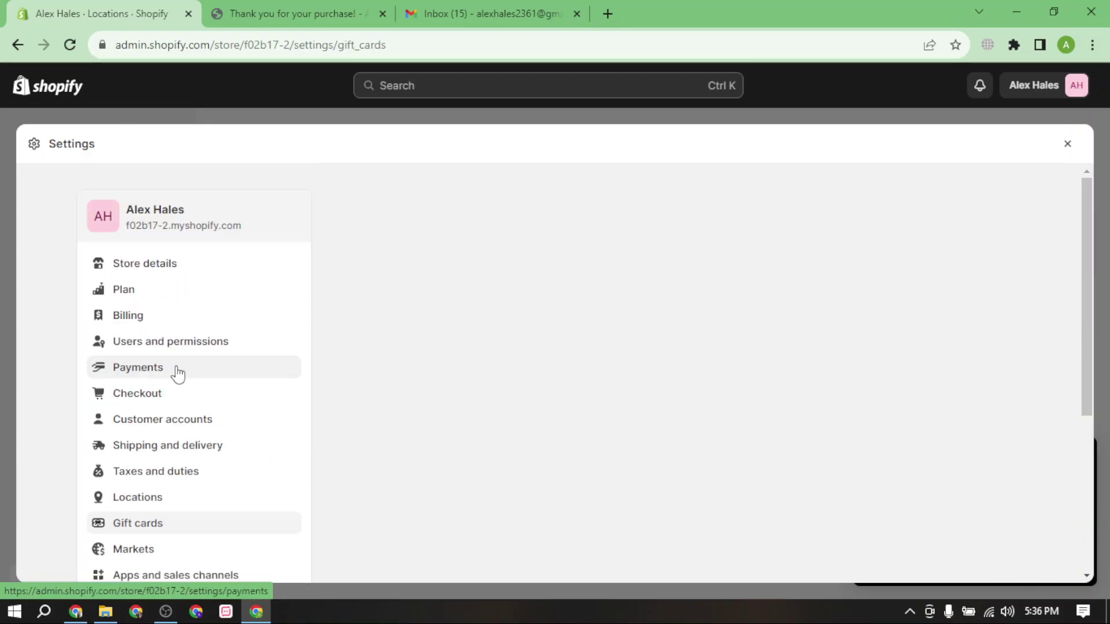
scroll(199, 434, "down", 3)
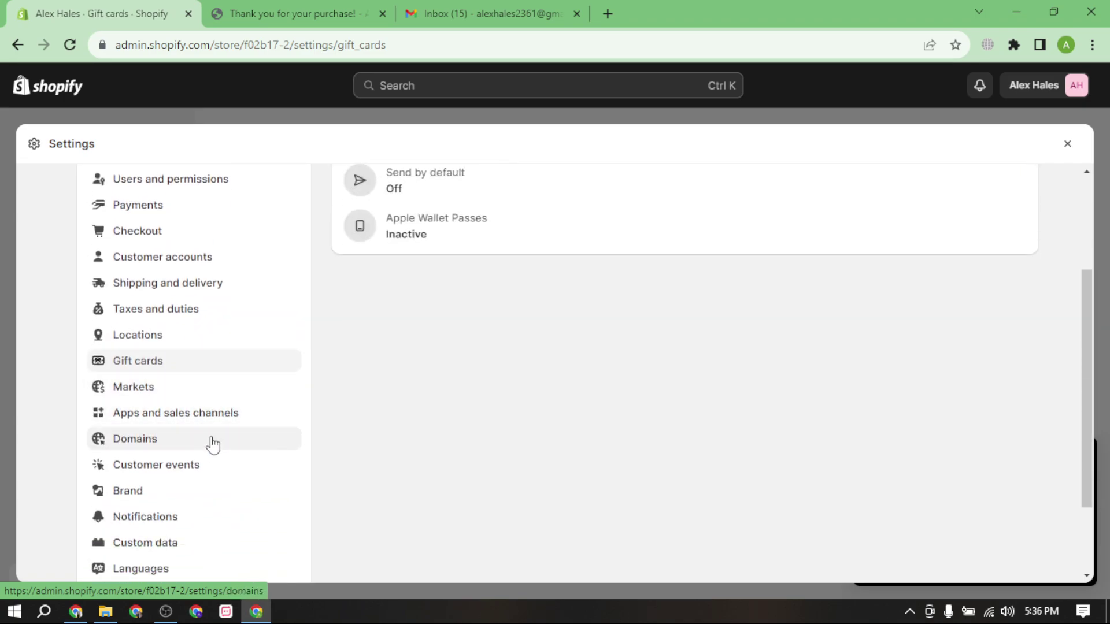
scroll(185, 441, "down", 2)
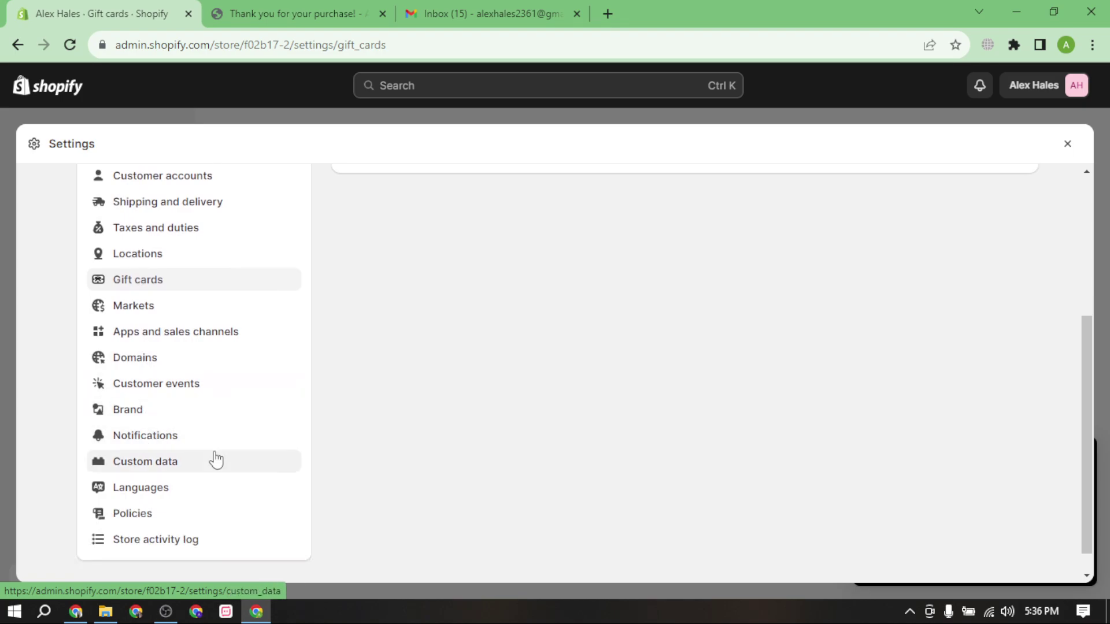
left_click(192, 515)
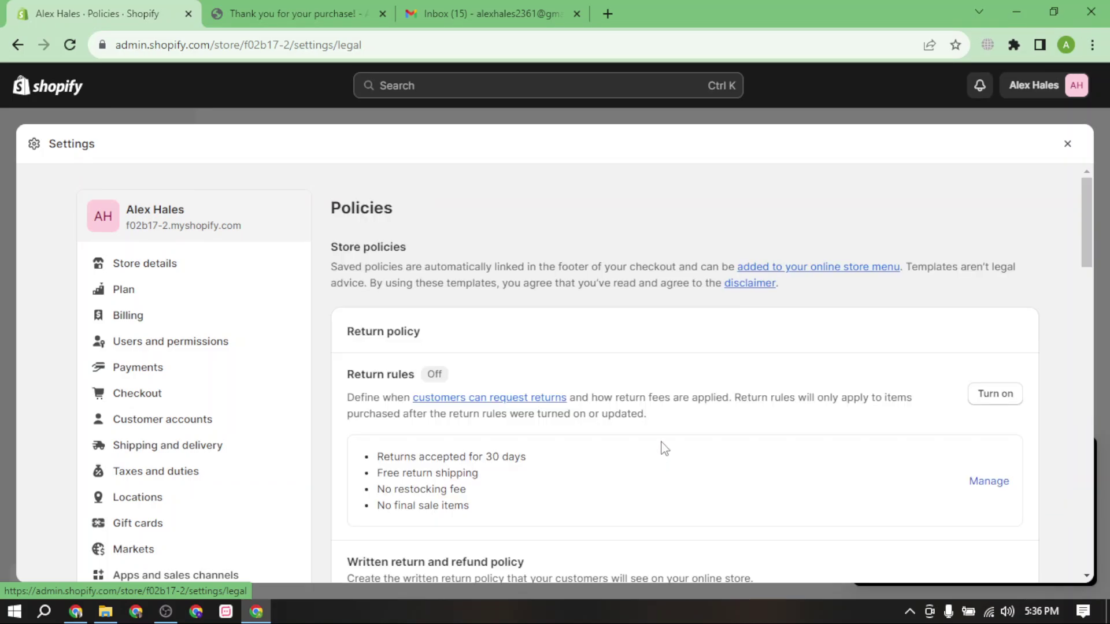
Turn on the store's return rules and dismiss the self-serve returns notice.
scroll(532, 422, "down", 4)
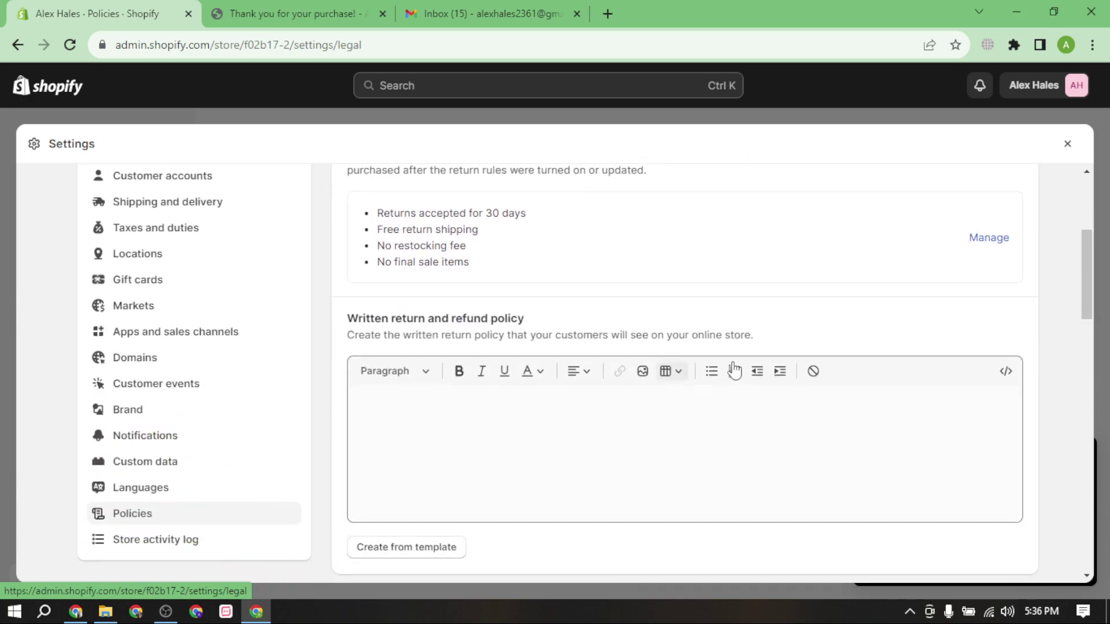
scroll(975, 314, "up", 3)
left_click(997, 315)
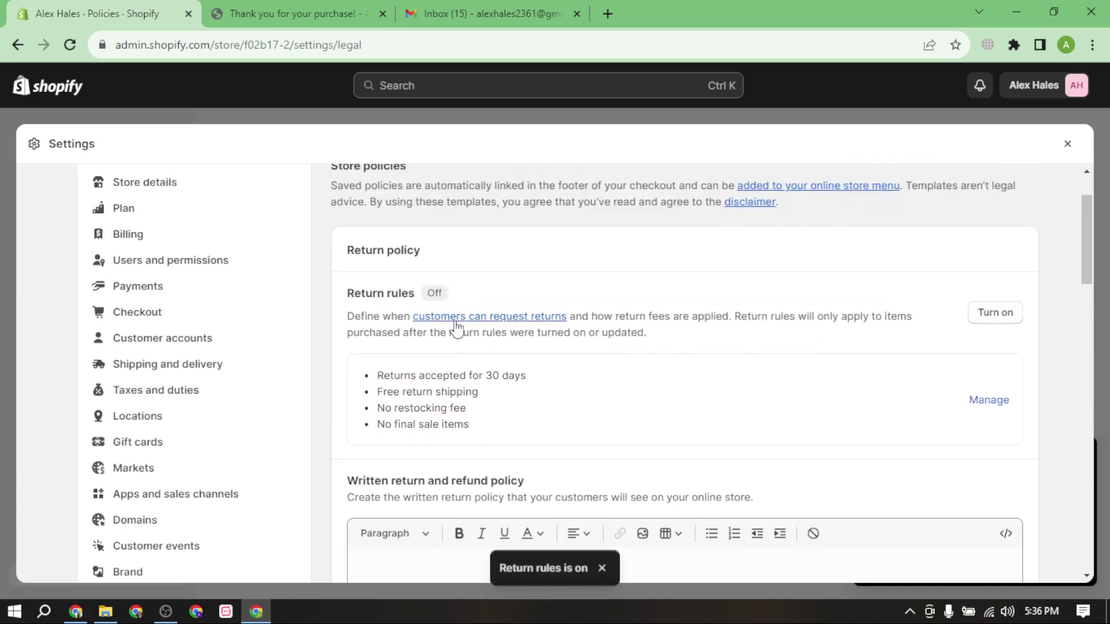
scroll(445, 318, "down", 3)
scroll(443, 315, "up", 3)
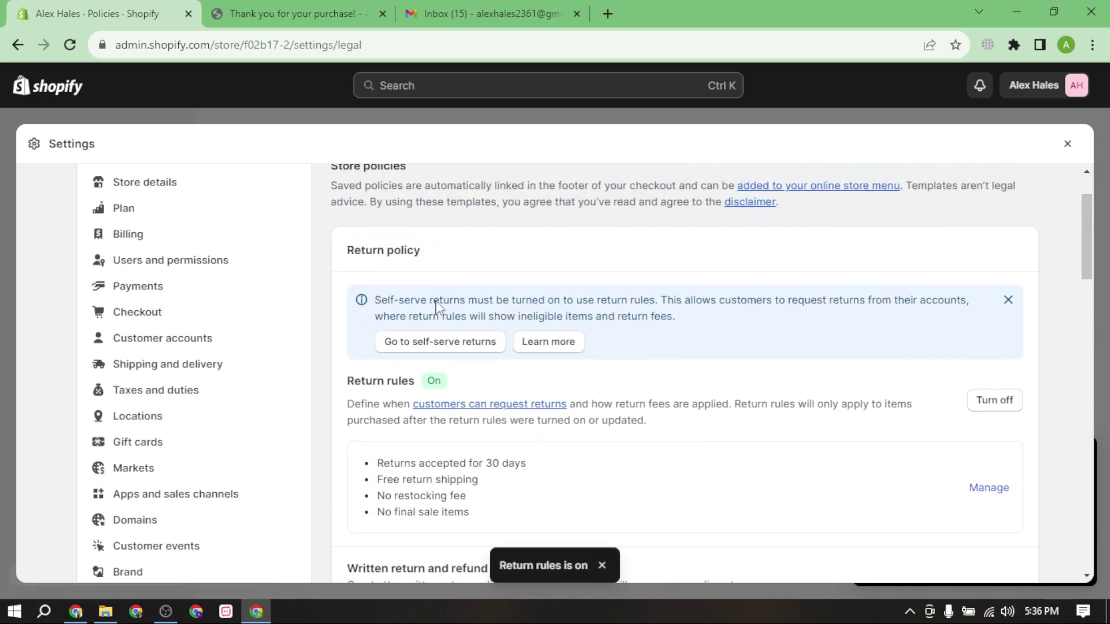
left_click(1008, 302)
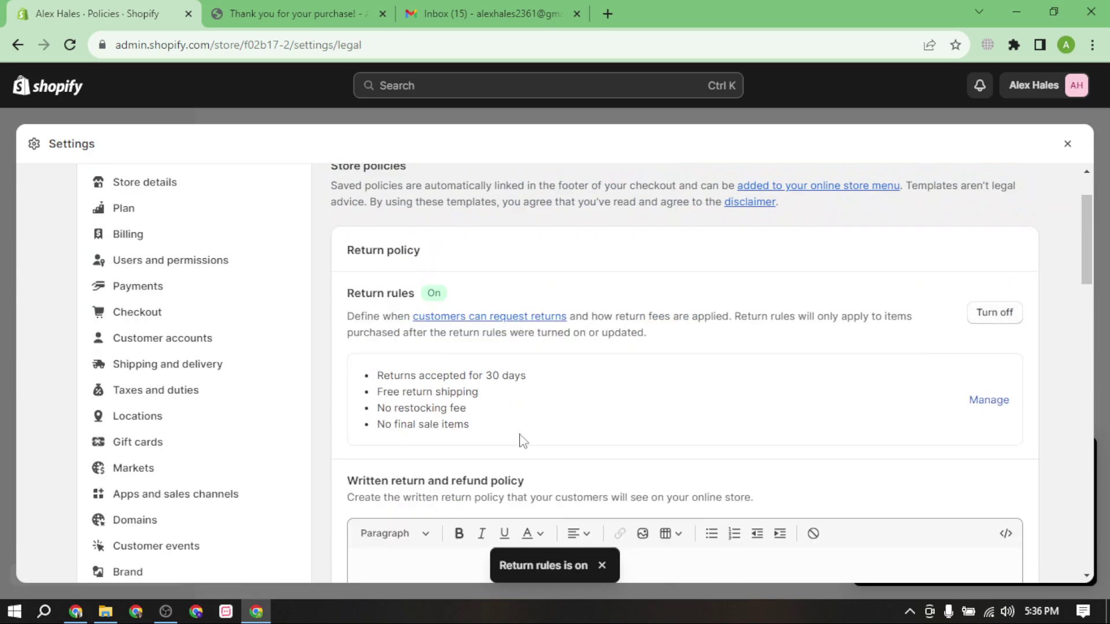
Check the privacy policy editor's HTML view and text styles without changing anything.
scroll(631, 433, "down", 2)
scroll(548, 358, "down", 3)
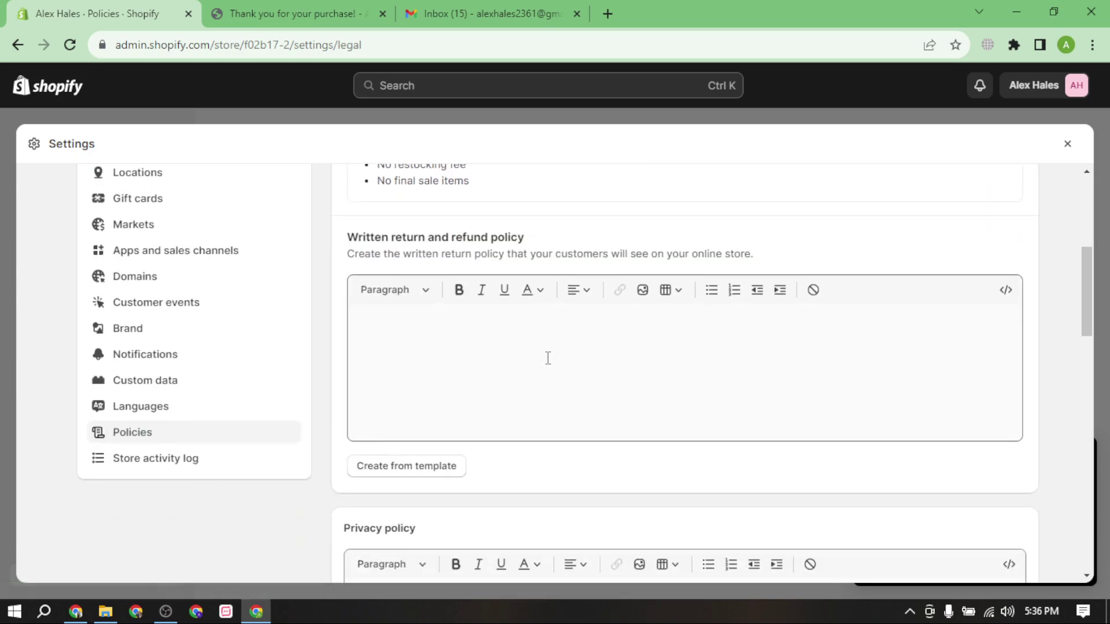
scroll(948, 341, "down", 3)
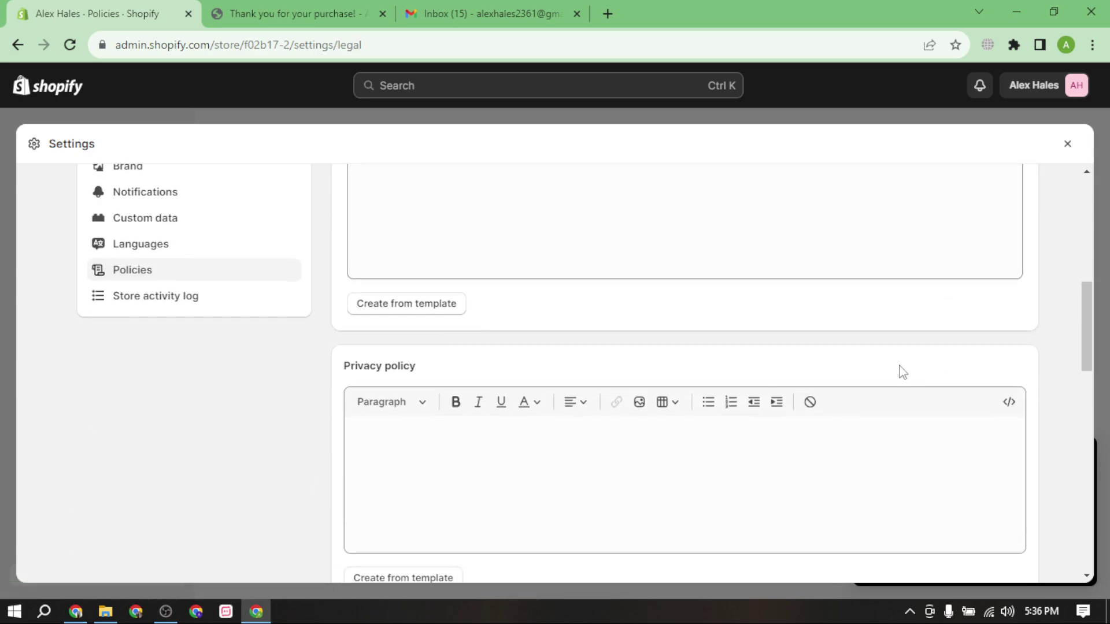
left_click(1008, 401)
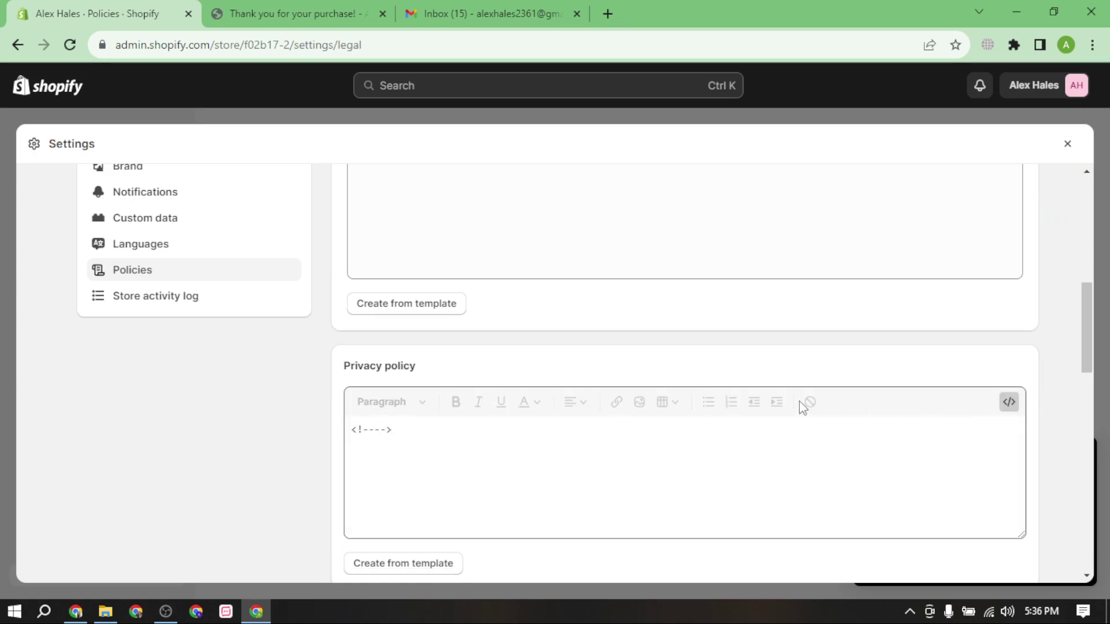
left_click(1009, 404)
scroll(683, 389, "up", 2)
left_click(415, 495)
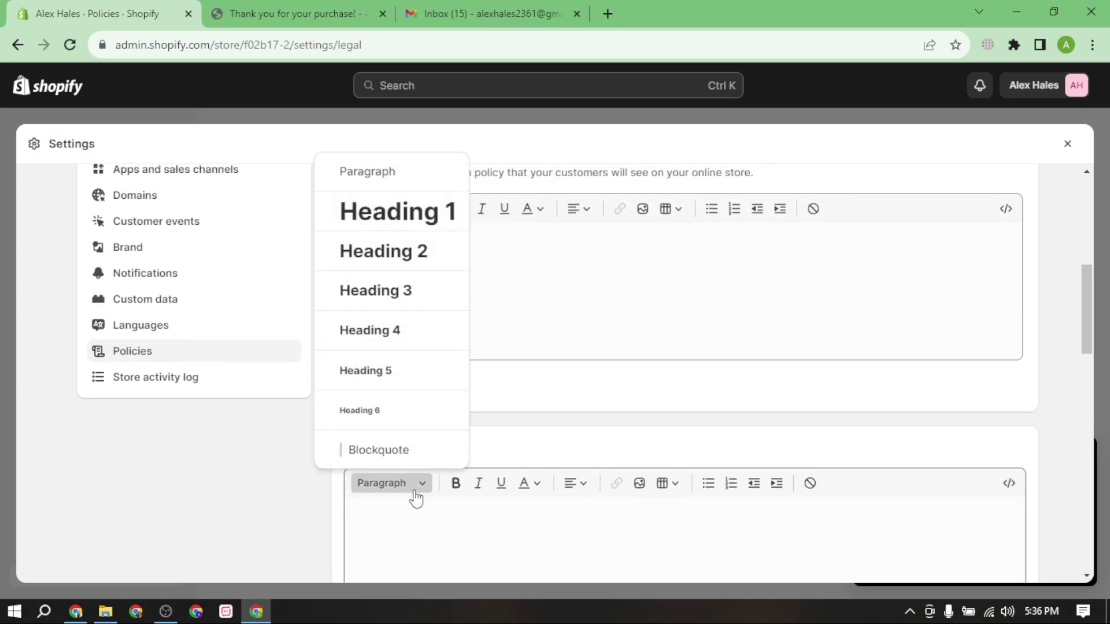
left_click(421, 491)
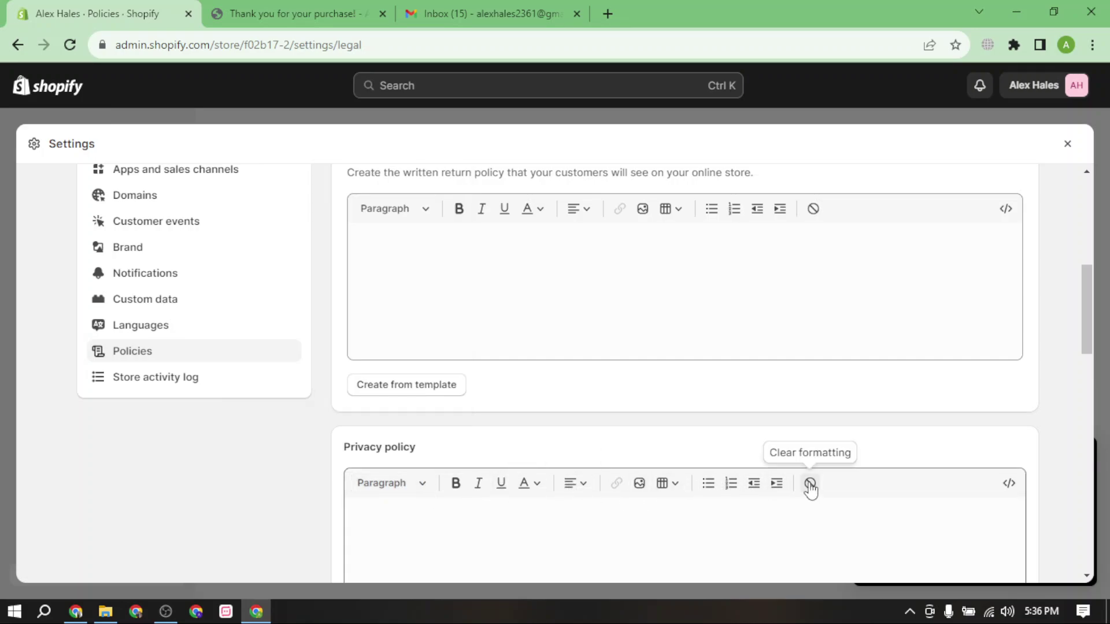
Open the default return rules for editing.
scroll(763, 391, "up", 2)
scroll(774, 384, "up", 2)
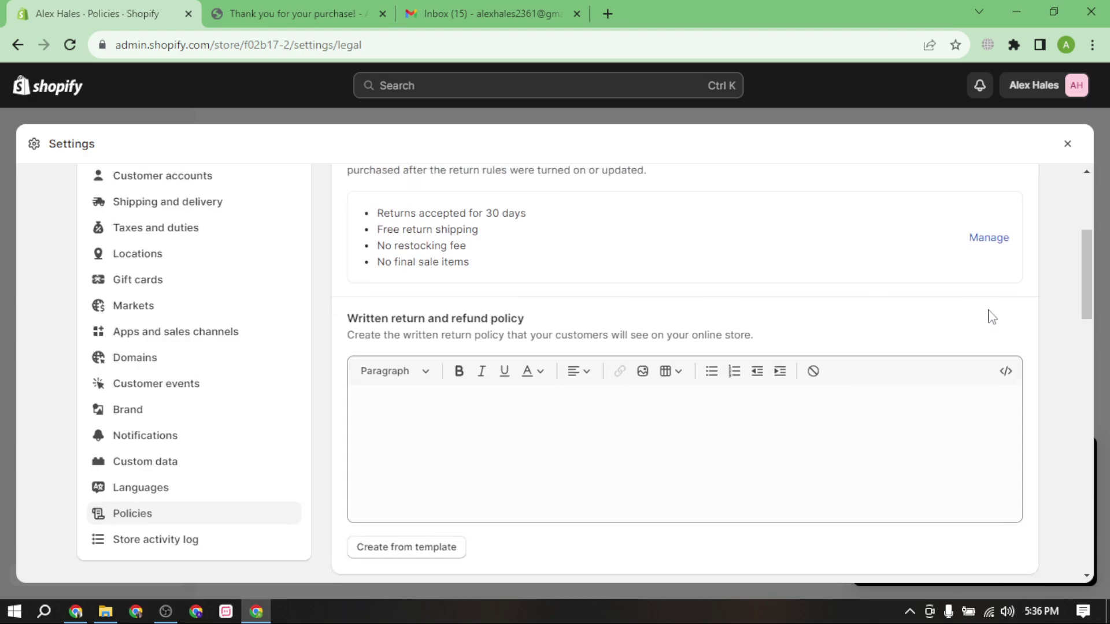
left_click(988, 238)
Set a 14-day return window with final sale limited to specific products, save, and return to Policies.
left_click(373, 335)
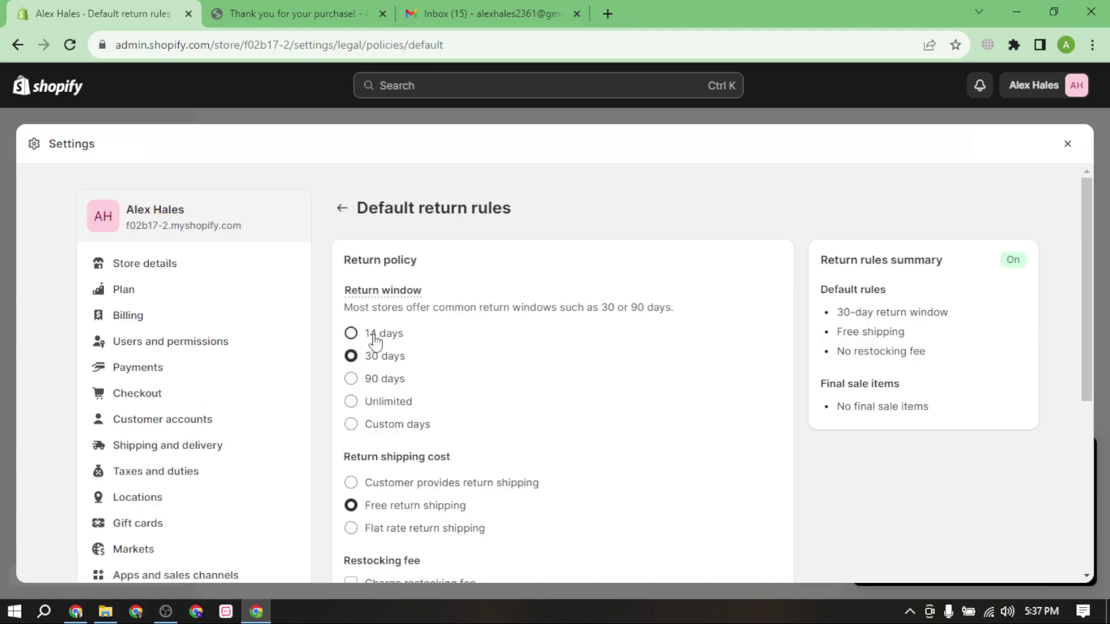
scroll(328, 433, "down", 2)
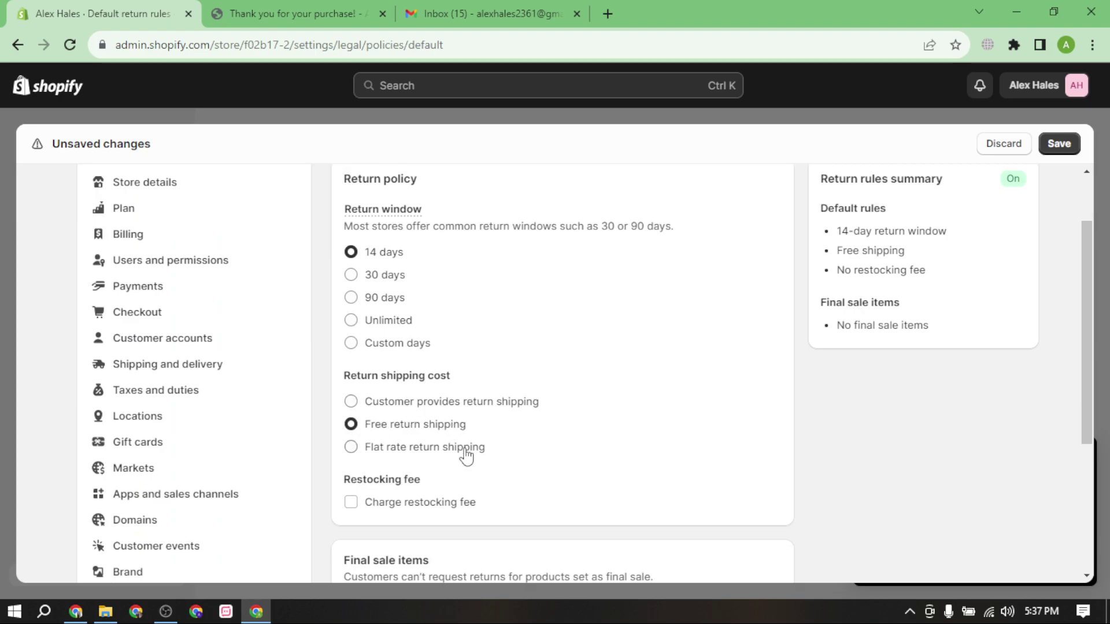
scroll(466, 453, "down", 3)
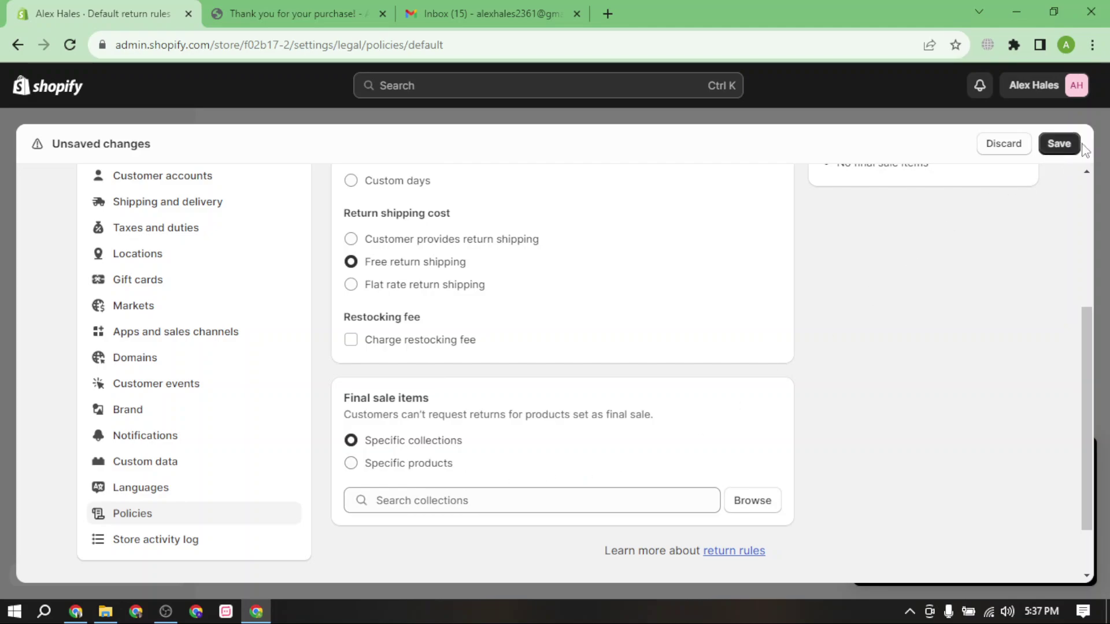
left_click(405, 463)
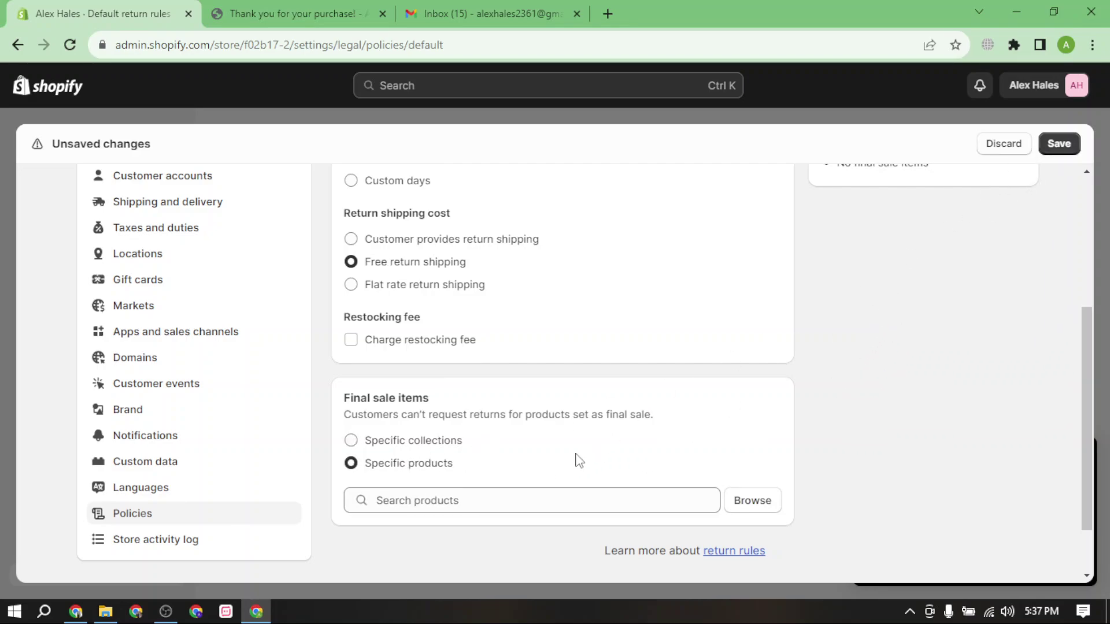
scroll(782, 376, "up", 1)
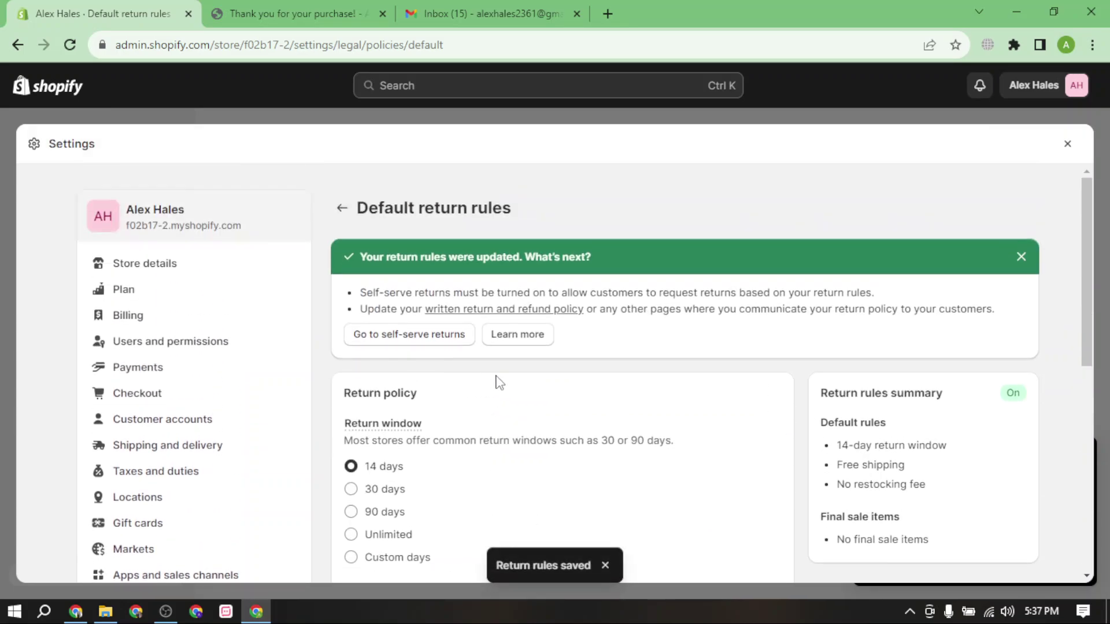
left_click(1018, 257)
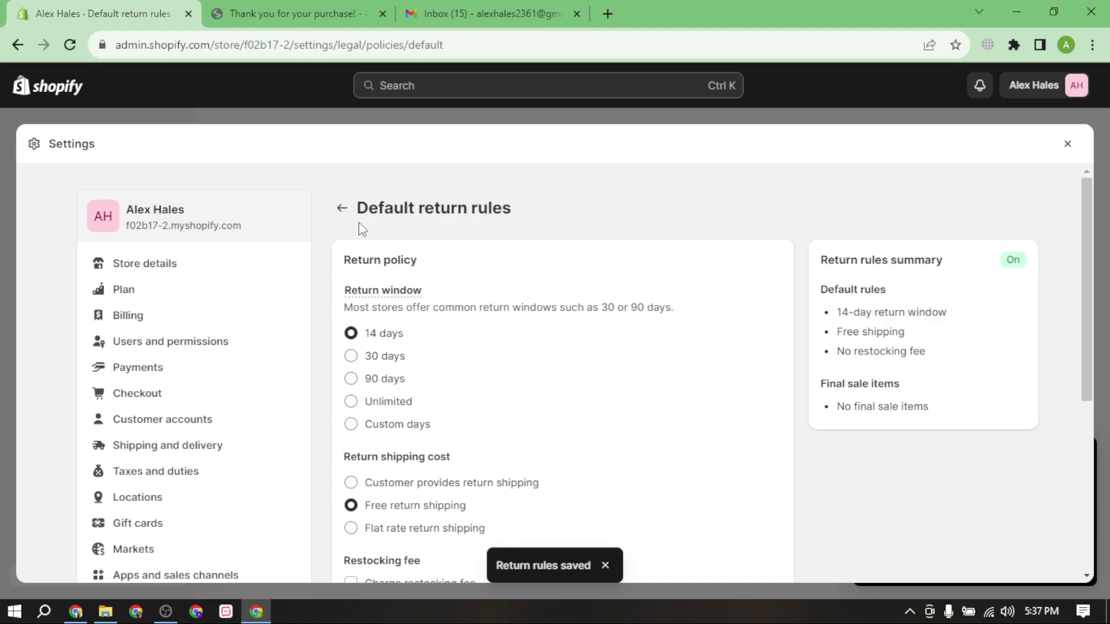
left_click(341, 207)
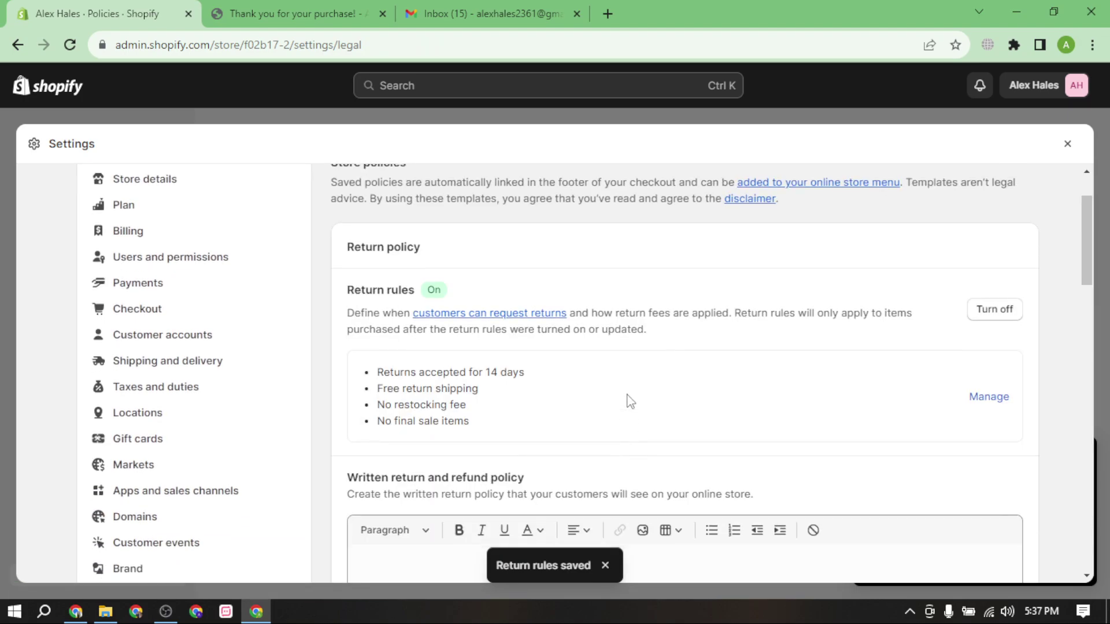
scroll(630, 400, "down", 8)
left_click(404, 304)
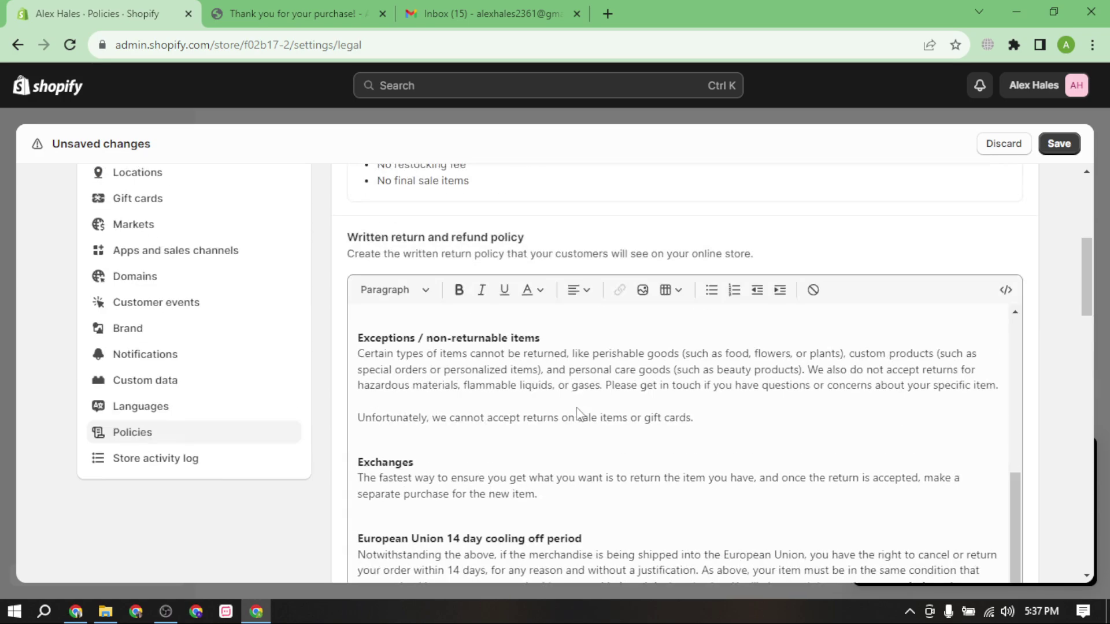
scroll(578, 450, "up", 5)
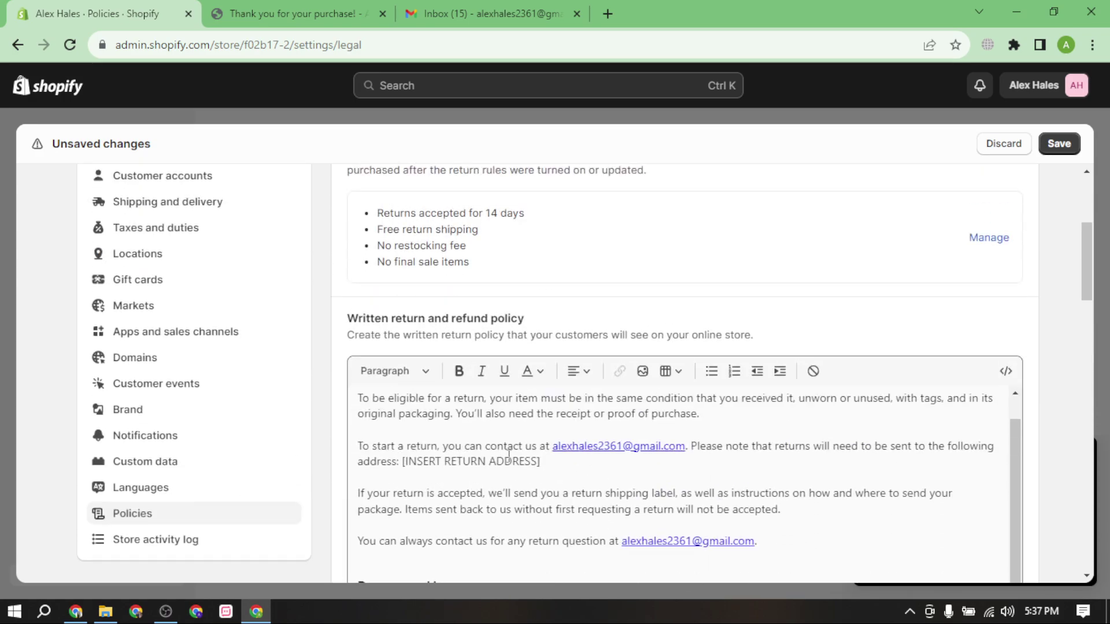
scroll(578, 462, "up", 1)
left_click_drag(637, 400, 658, 399)
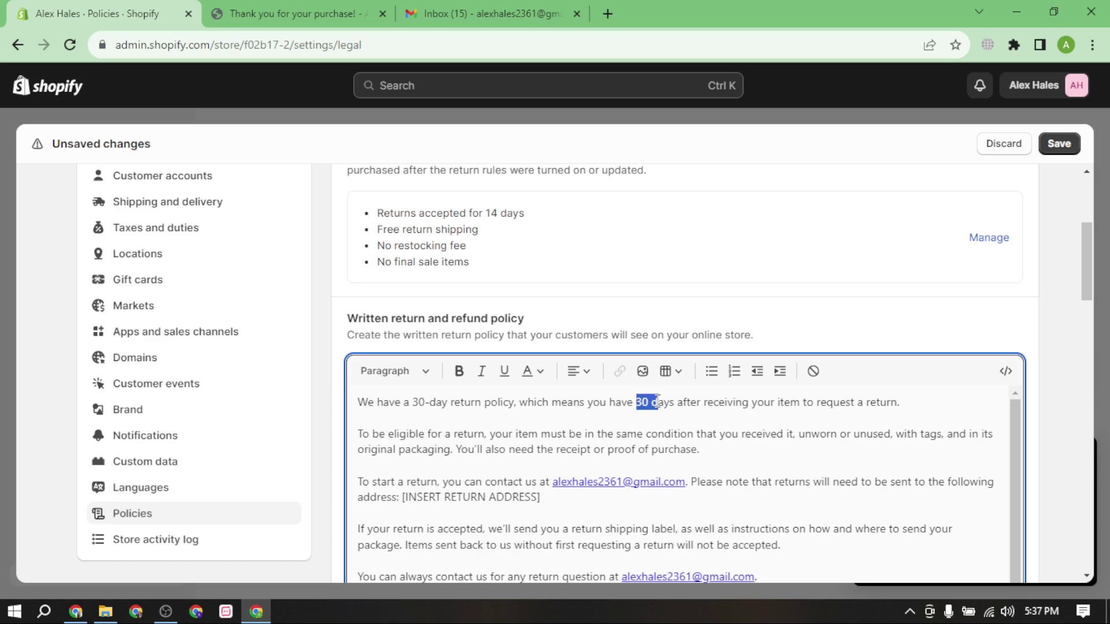
left_click(649, 416)
scroll(691, 455, "down", 15)
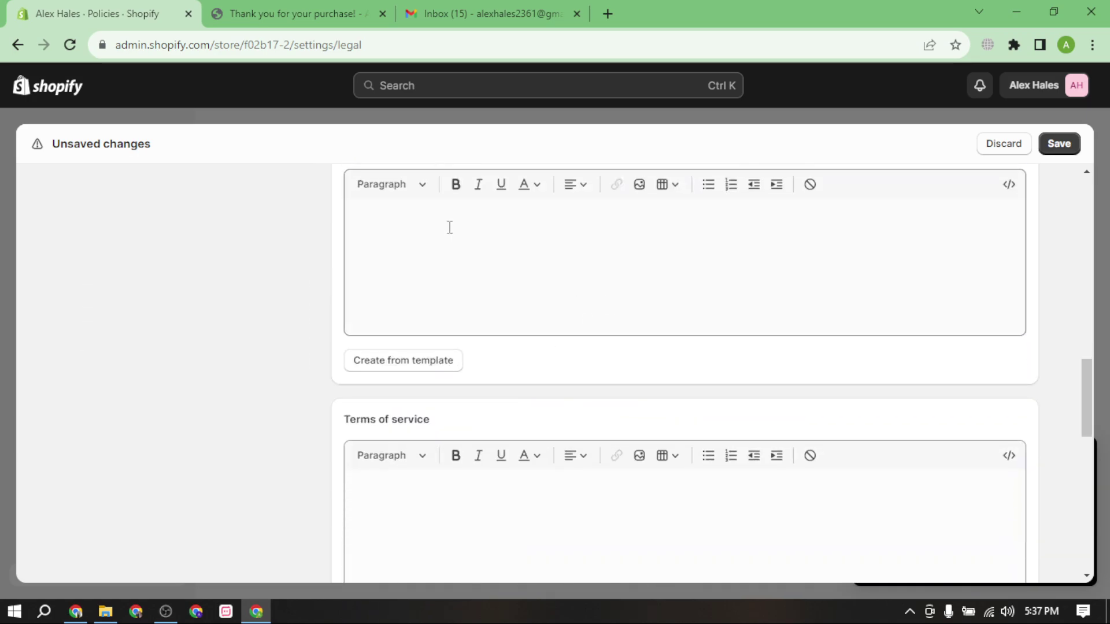
left_click(399, 360)
scroll(607, 430, "down", 20)
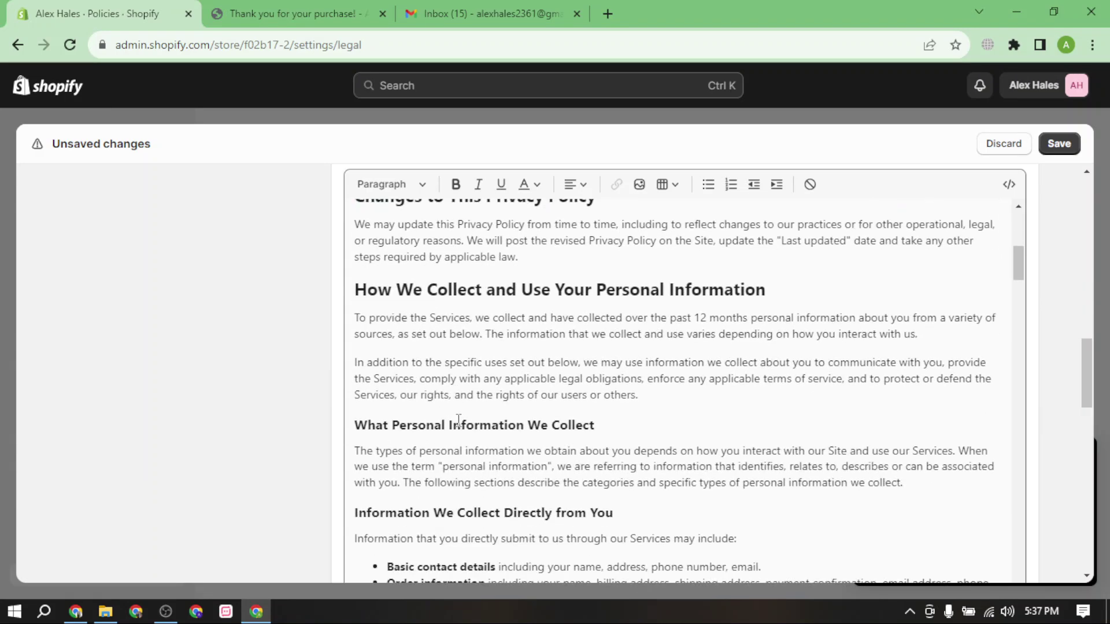
scroll(468, 438, "down", 20)
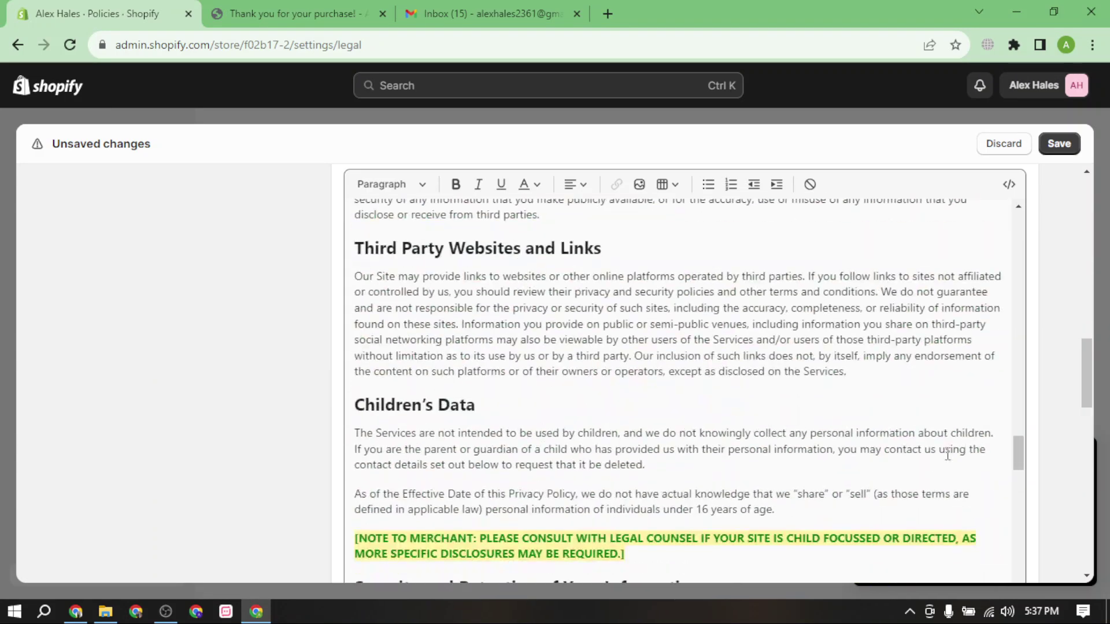
left_click(402, 414)
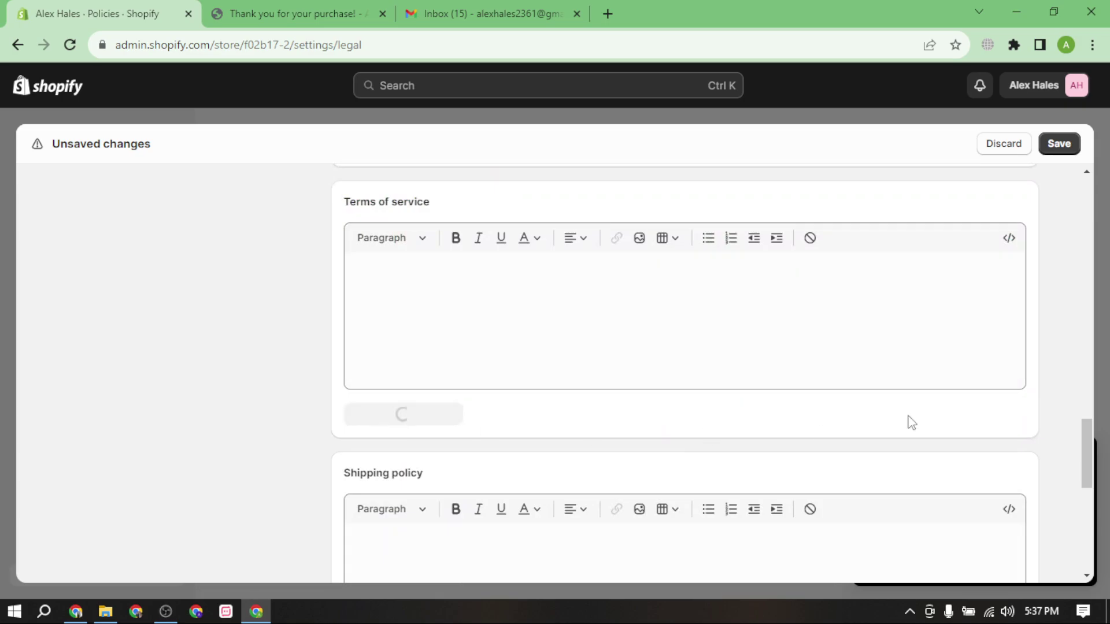
scroll(1050, 426, "down", 10)
scroll(465, 381, "up", 5)
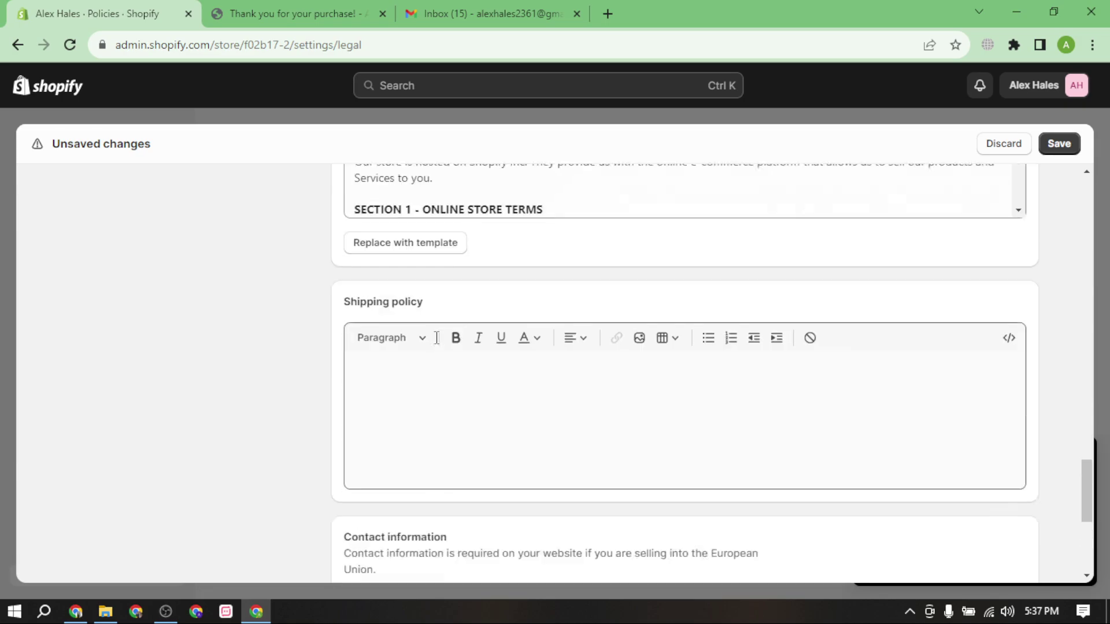
scroll(436, 356, "down", 4)
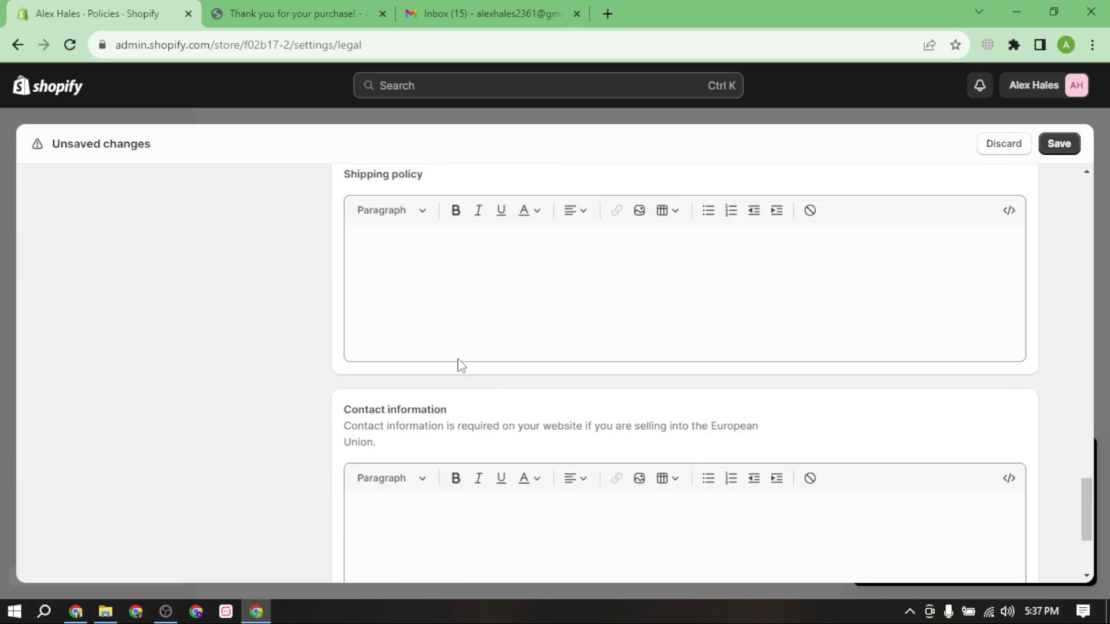
left_click(410, 257)
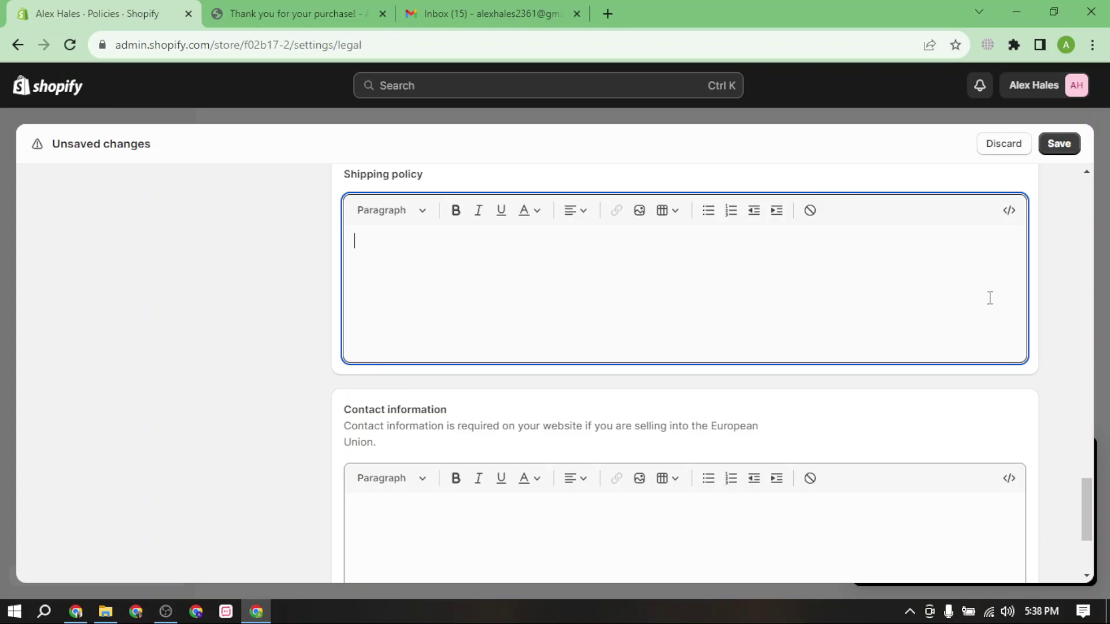
scroll(718, 419, "down", 3)
Replace the Contact information policy draft with Shopify's template.
left_click(436, 385)
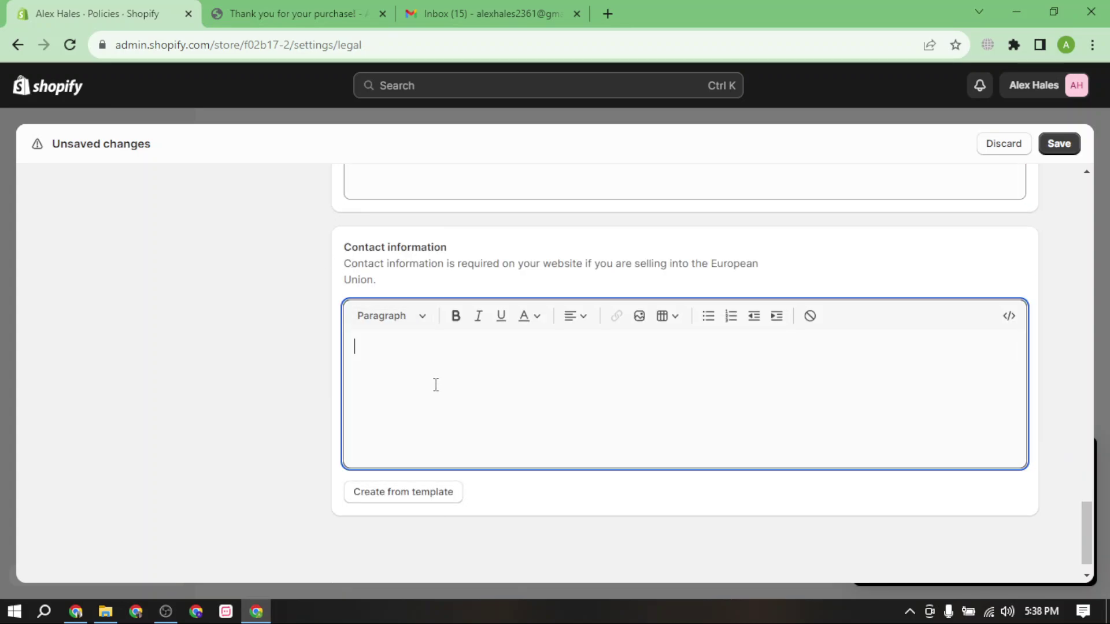
type("name")
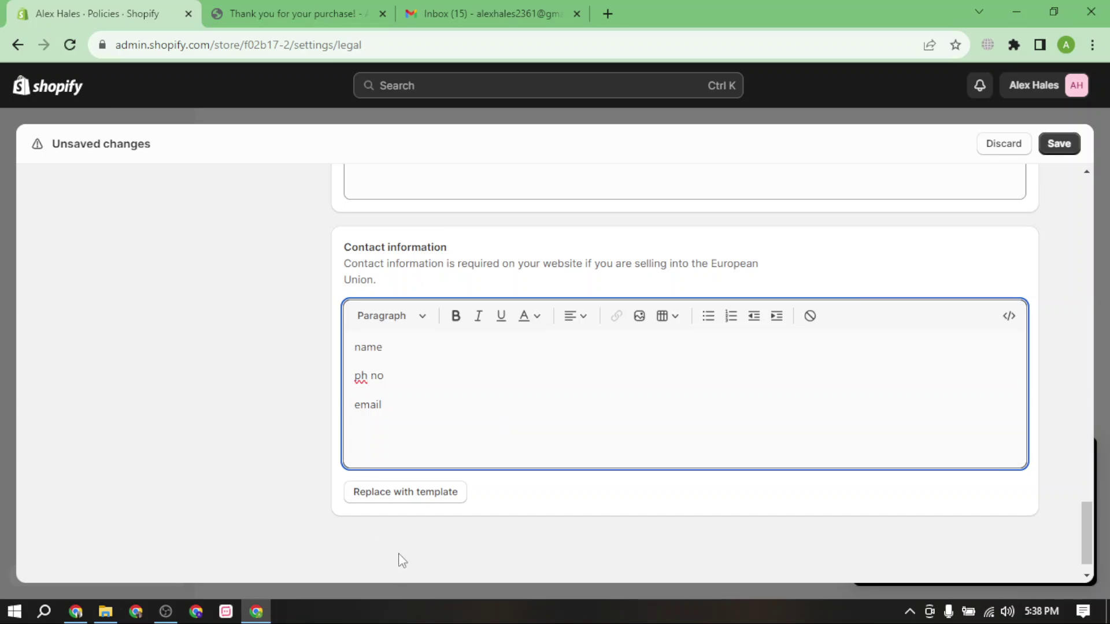
scroll(402, 560, "down", 1)
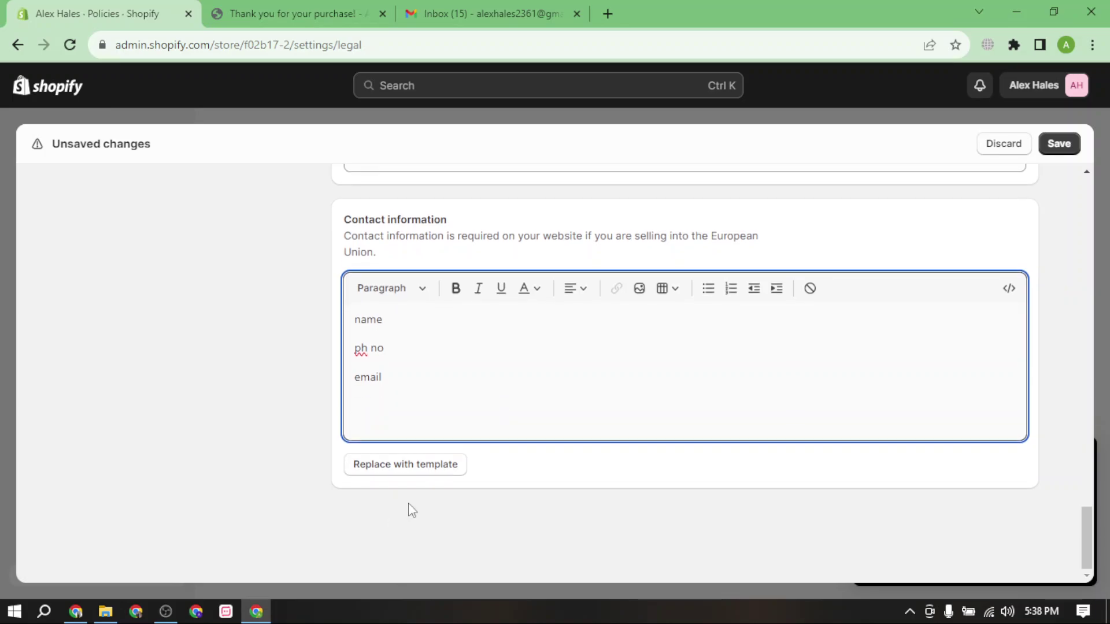
left_click(434, 467)
left_click(697, 378)
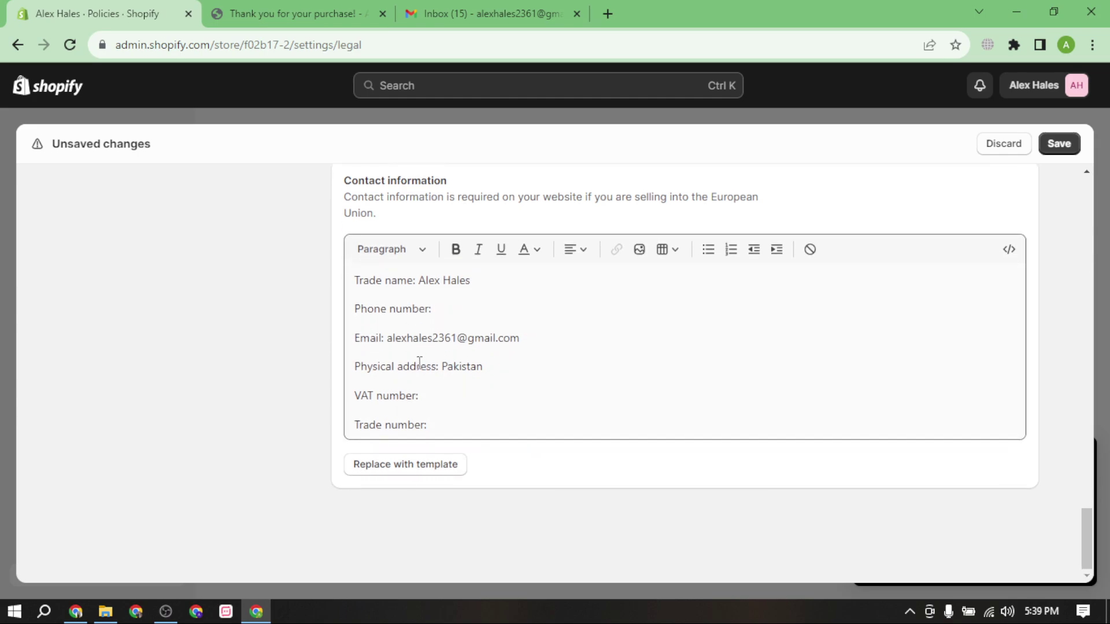
Delete the VAT number and Trade number lines and save the store policies.
left_click_drag(409, 479, 448, 535)
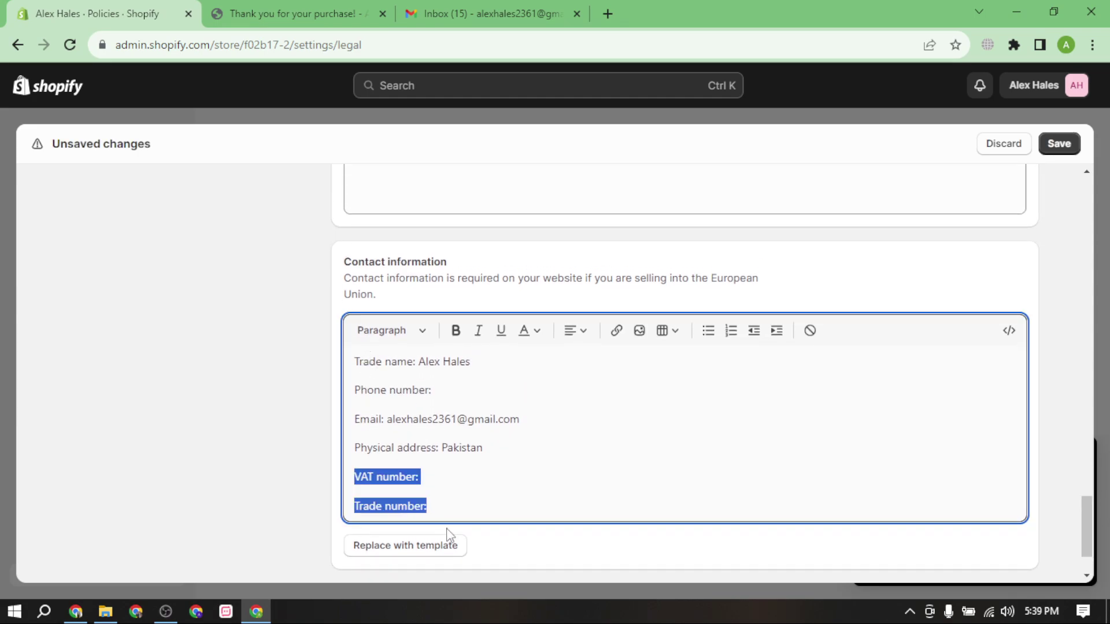
key("BackSpace")
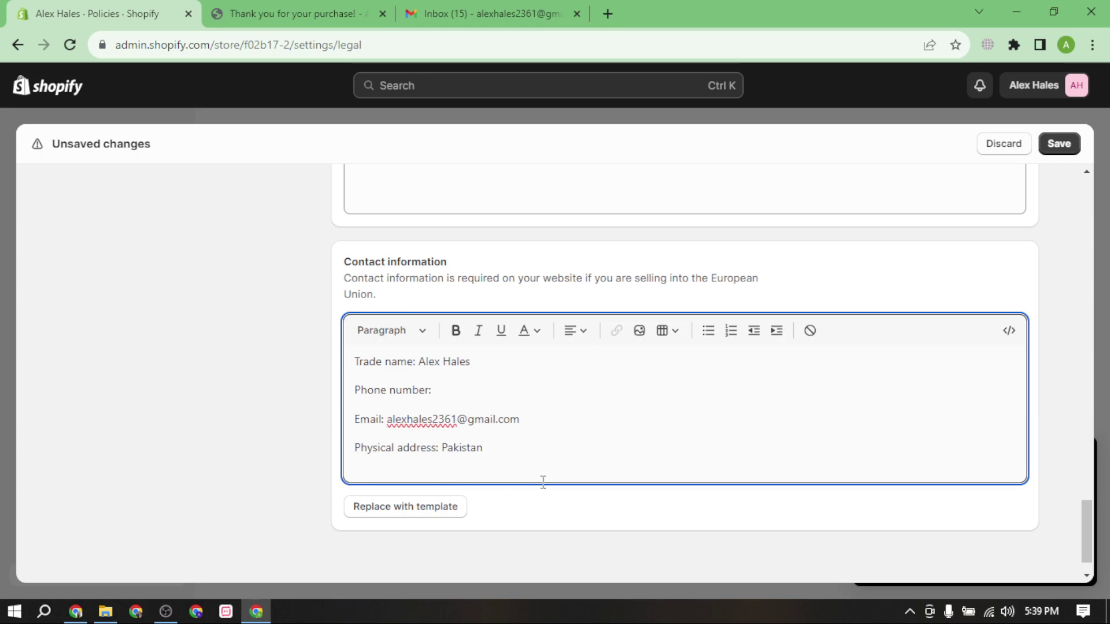
left_click_drag(500, 453, 302, 438)
left_click(608, 448)
left_click(1066, 145)
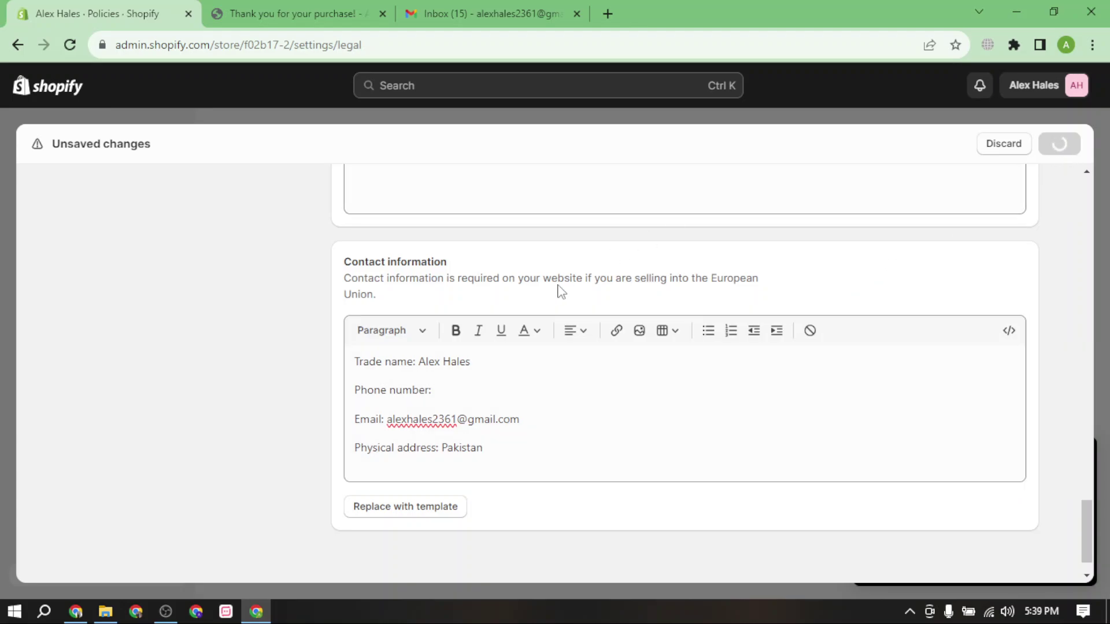
scroll(413, 366, "up", 10)
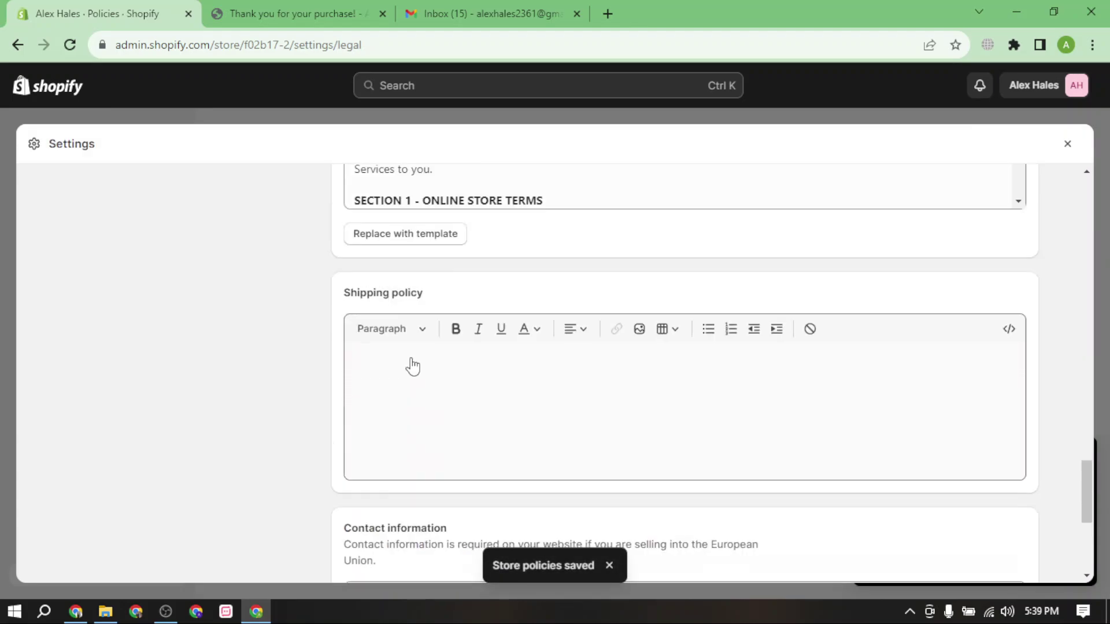
scroll(609, 368, "up", 10)
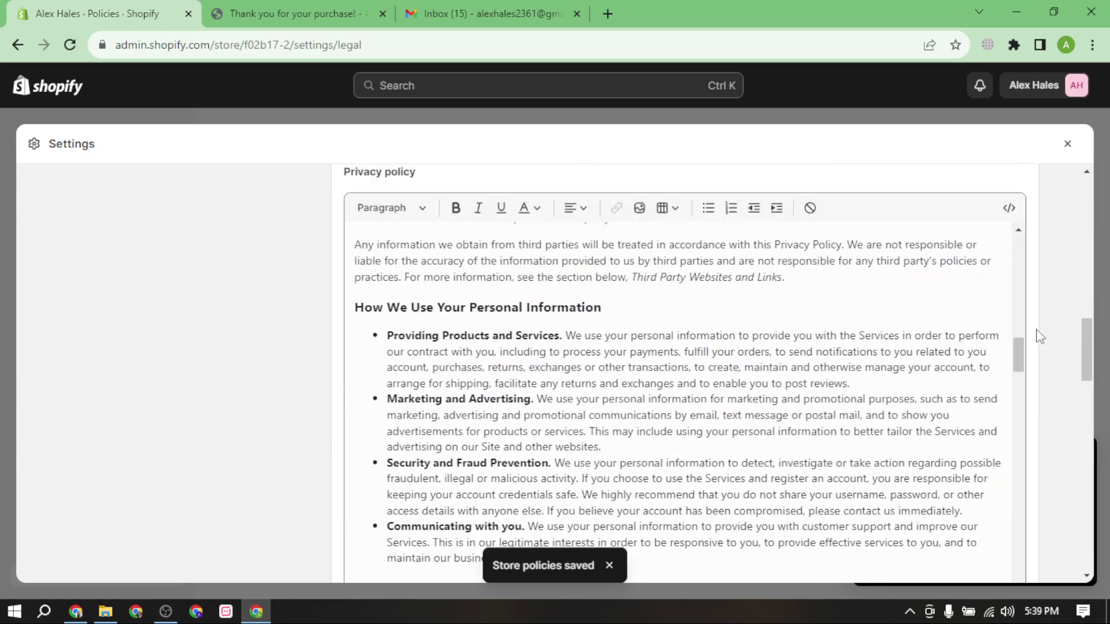
left_click(1067, 144)
Go to the storefront, reload it, and review its Contact page.
left_click(292, 13)
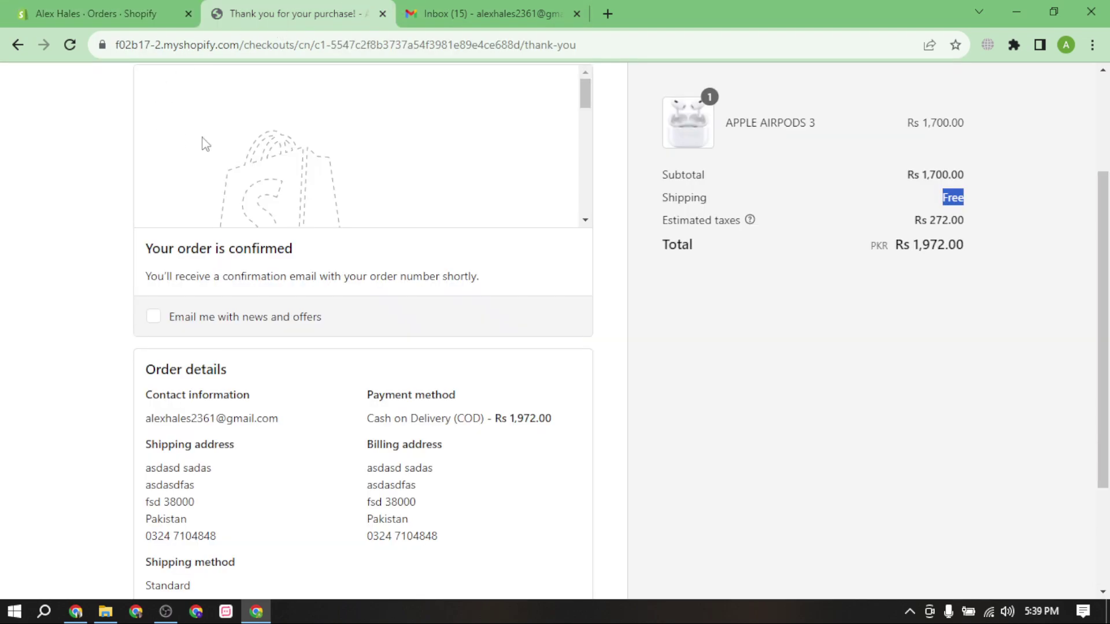
left_click(169, 108)
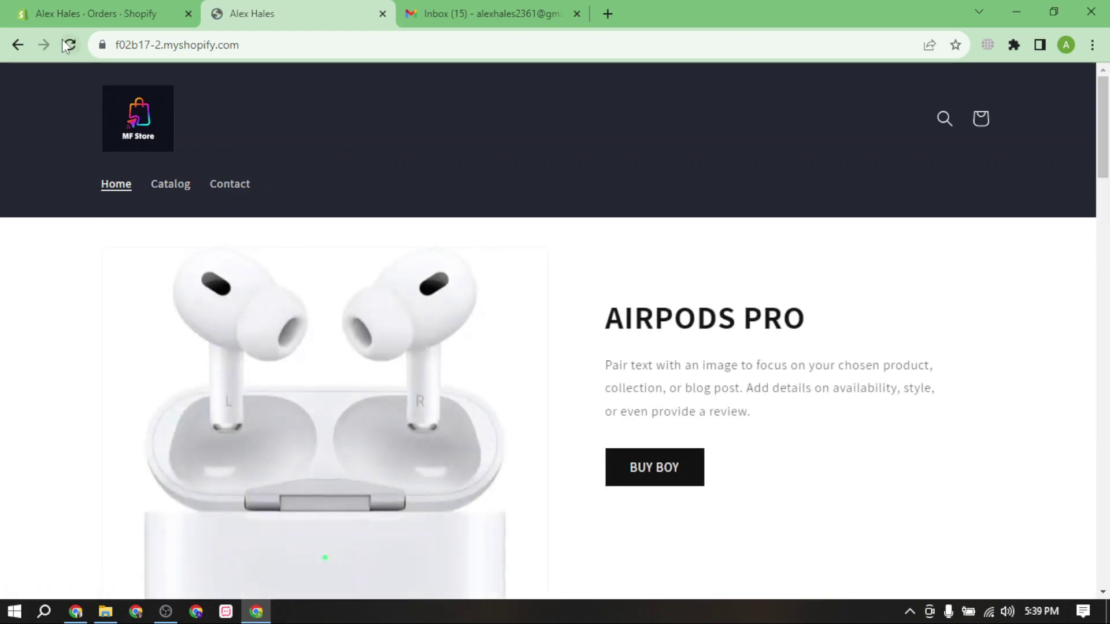
left_click(67, 46)
left_click(255, 203)
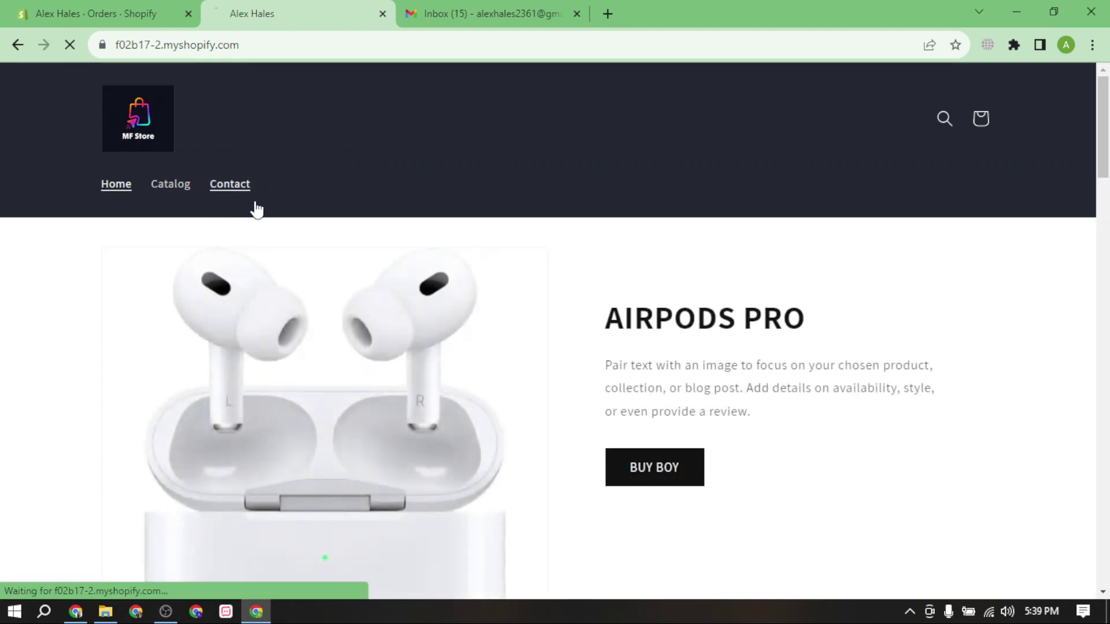
scroll(292, 203, "down", 3)
scroll(319, 245, "up", 3)
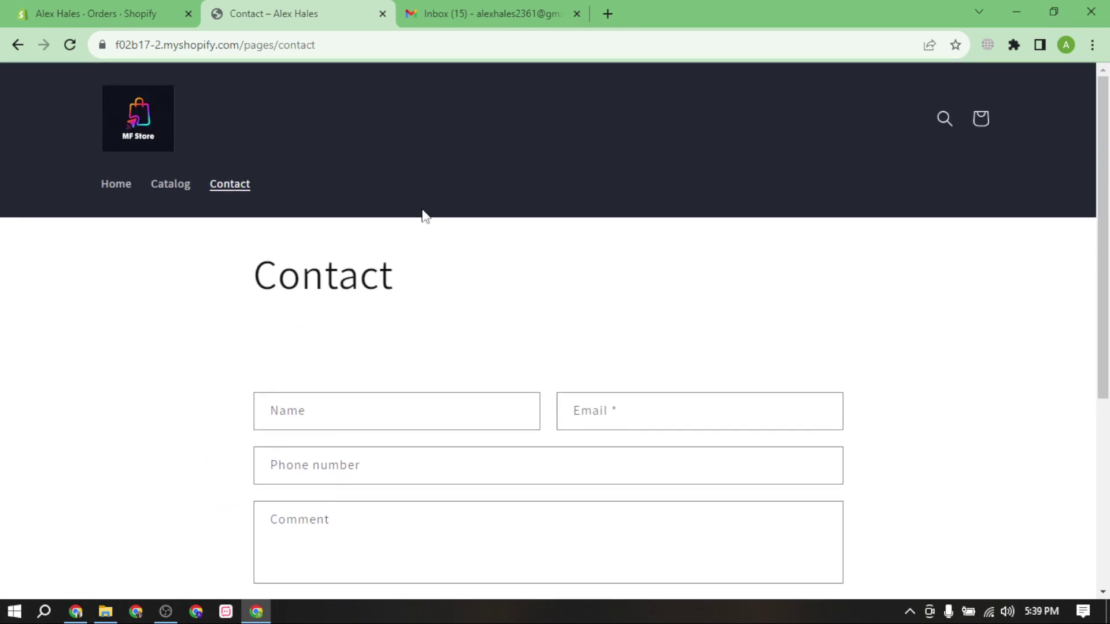
scroll(571, 312, "down", 5)
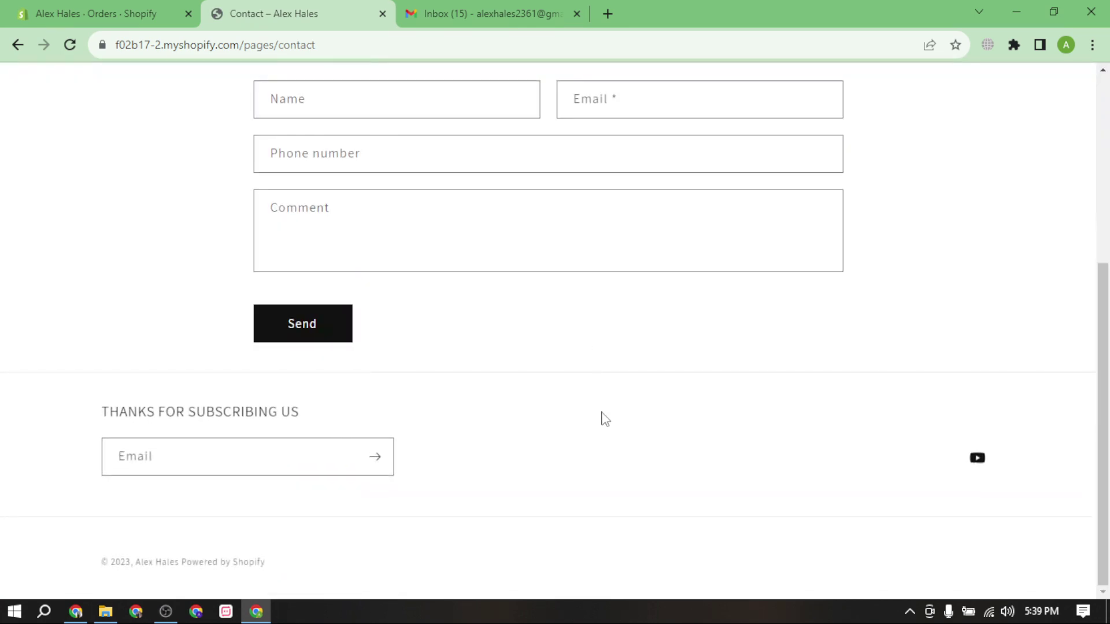
scroll(602, 419, "up", 5)
left_click(130, 120)
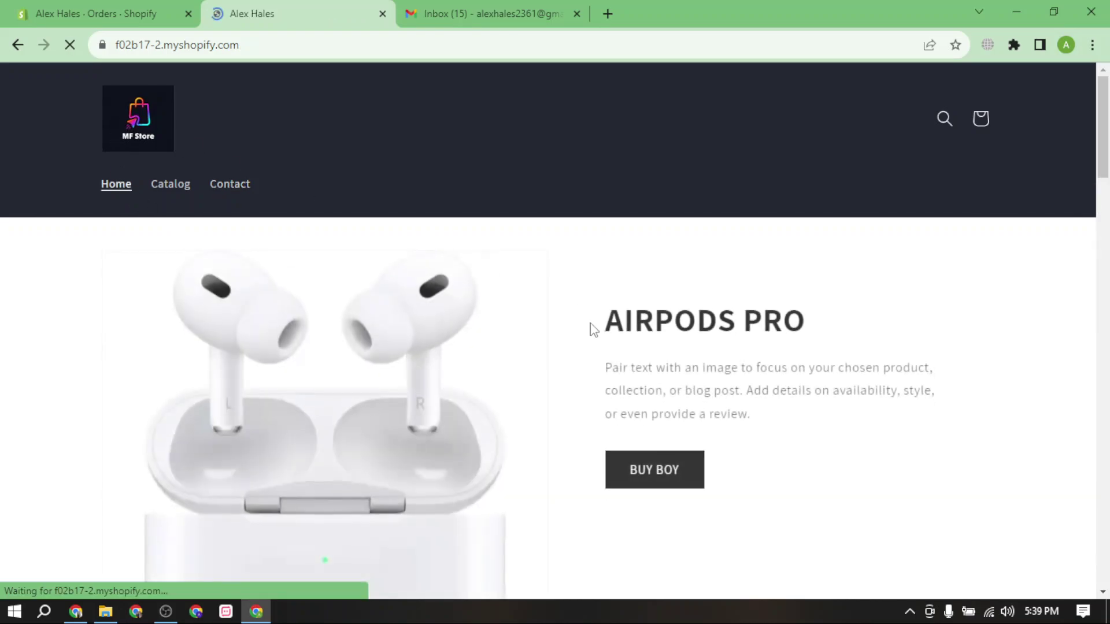
Scroll through the storefront home sections, then check the admin home page.
scroll(572, 254, "down", 20)
scroll(568, 247, "down", 10)
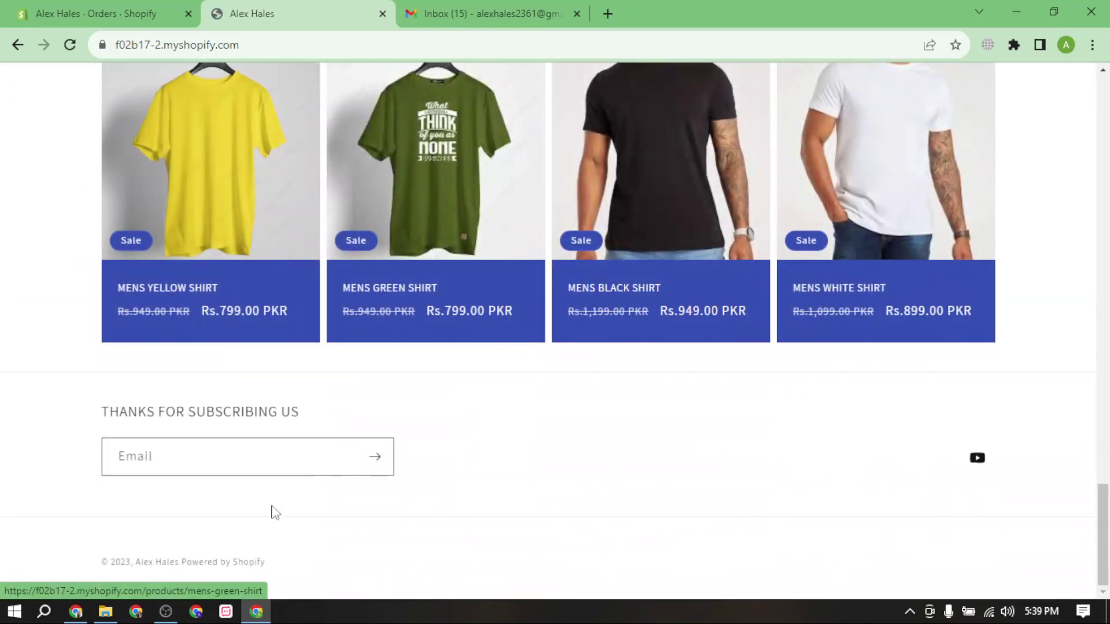
scroll(634, 279, "up", 10)
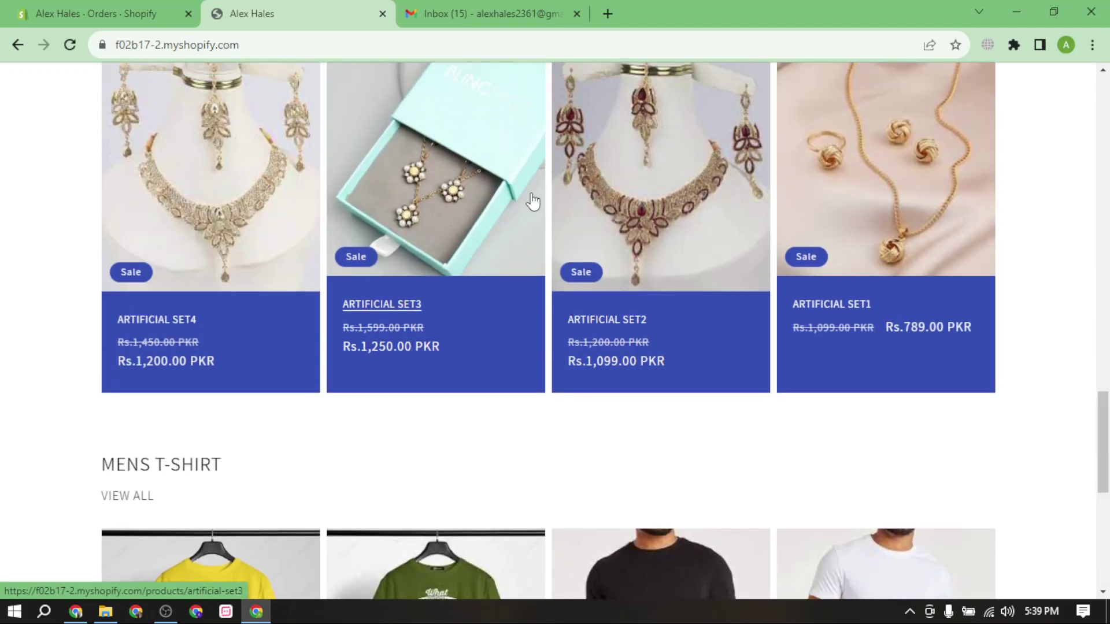
left_click(110, 13)
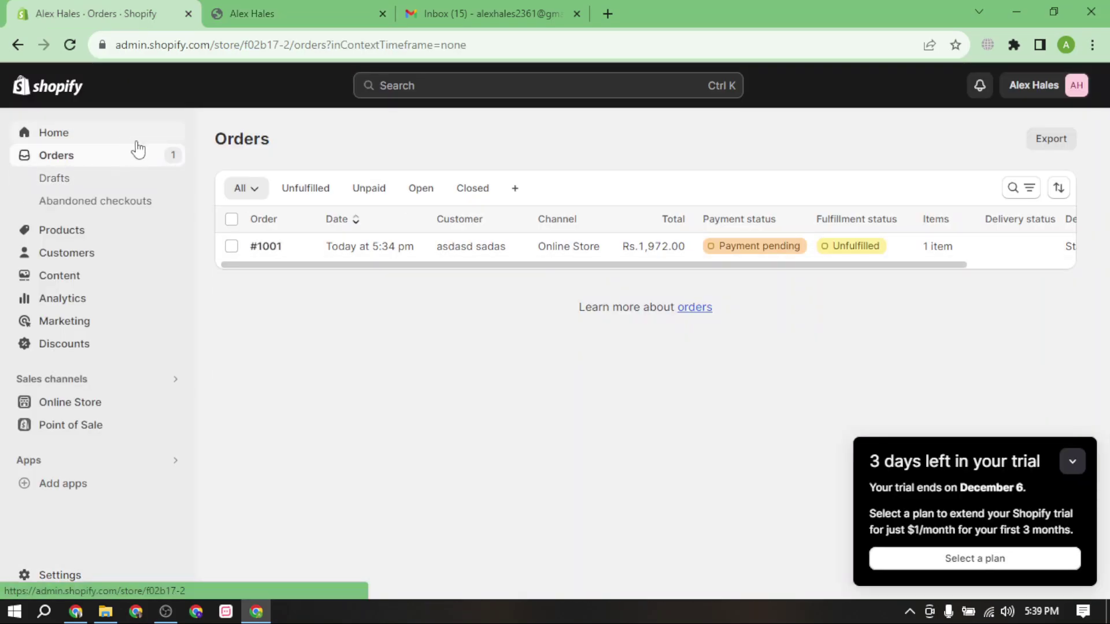
left_click(110, 139)
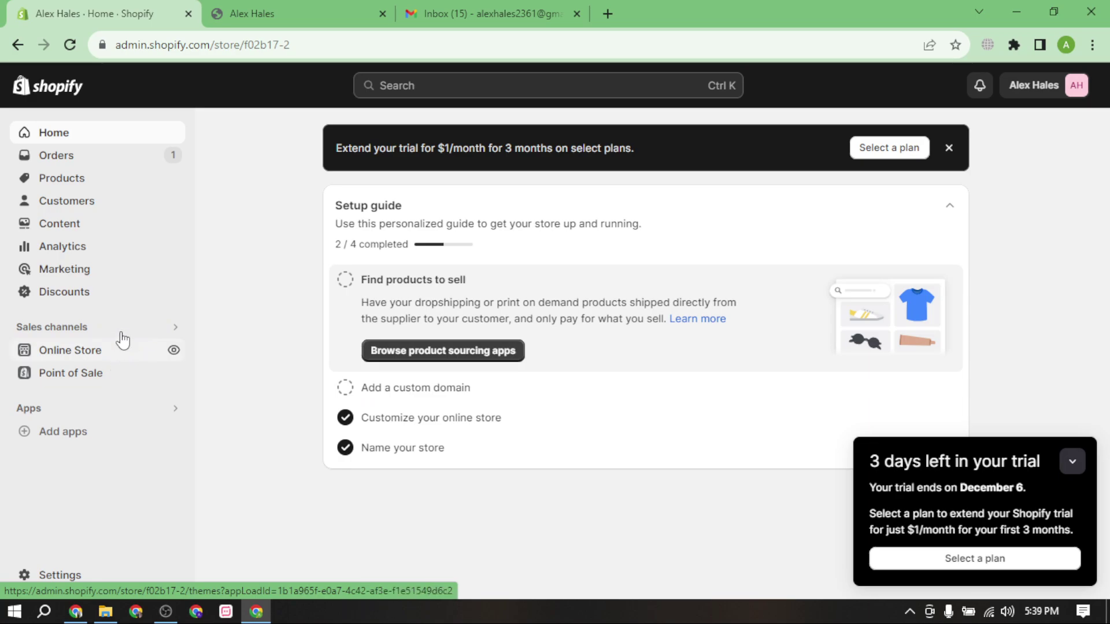
Open the APPLE AIRPODS 3 product page from the storefront banner, then return to the admin.
left_click(312, 12)
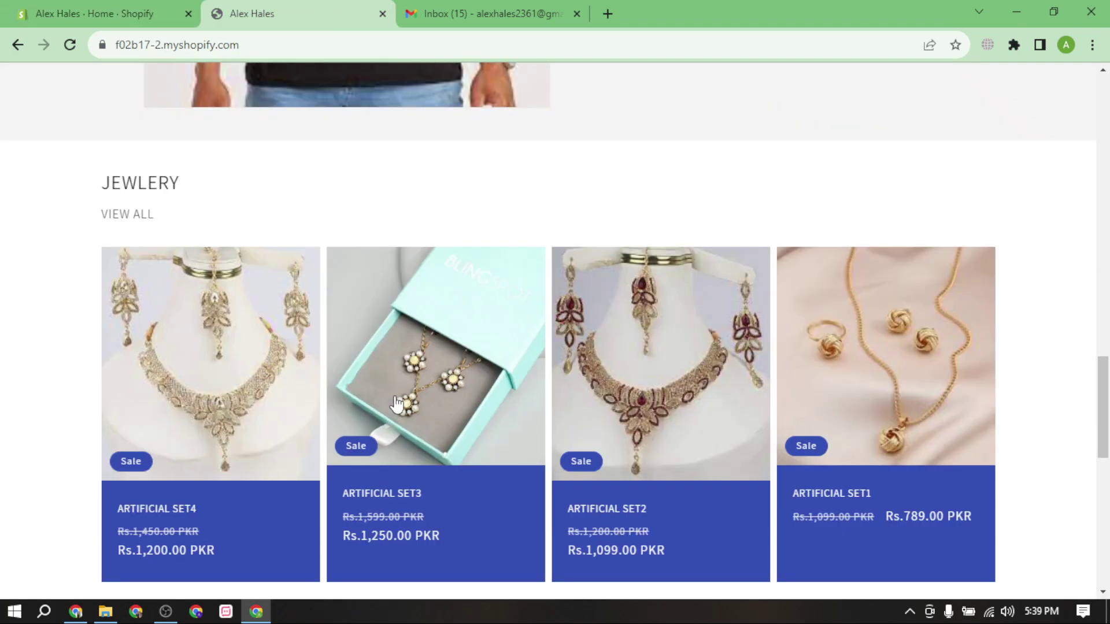
scroll(401, 396, "down", 10)
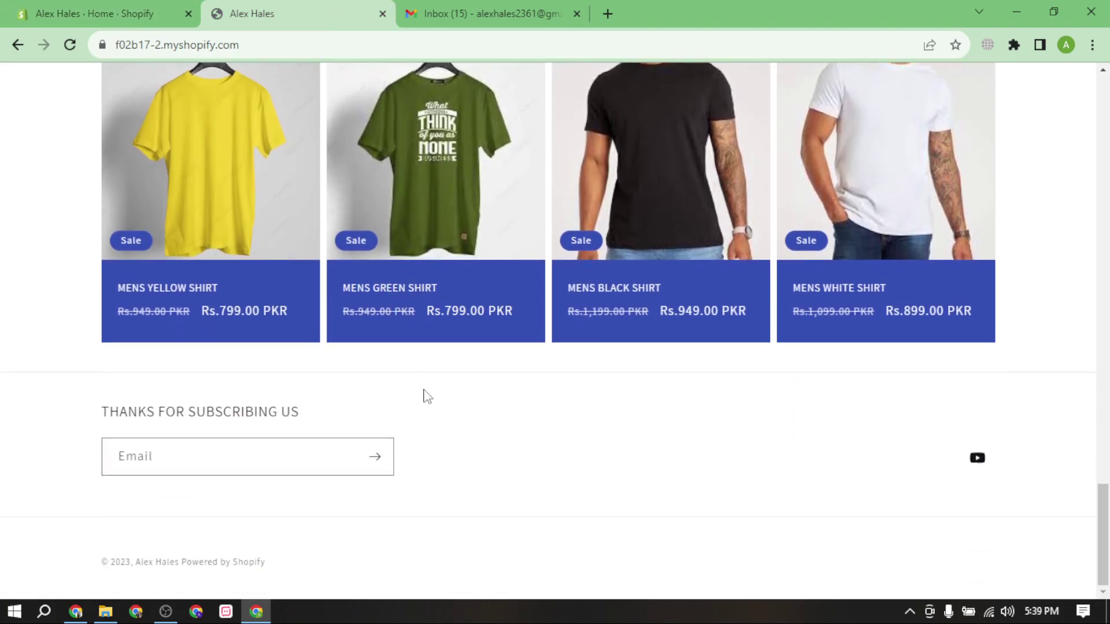
scroll(427, 396, "up", 15)
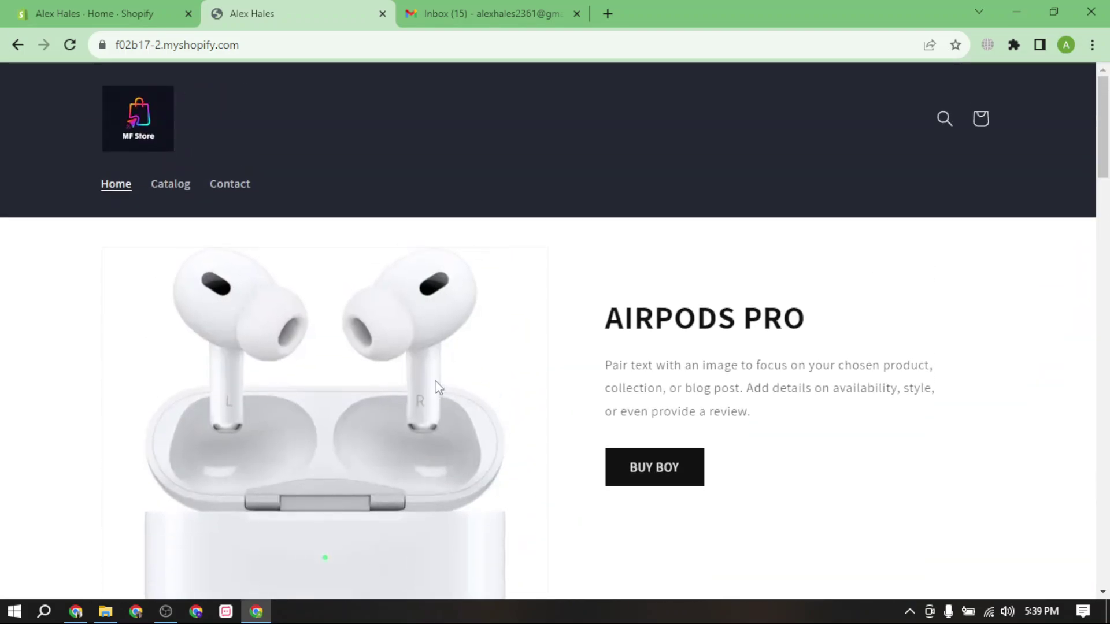
left_click(110, 13)
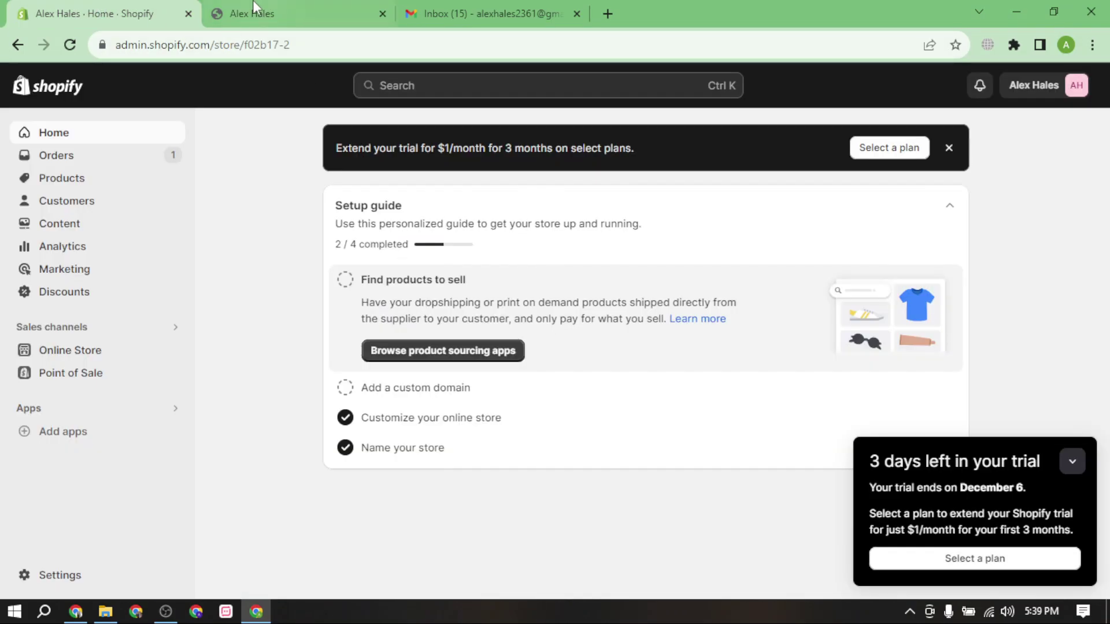
left_click(346, 8)
scroll(640, 387, "down", 4)
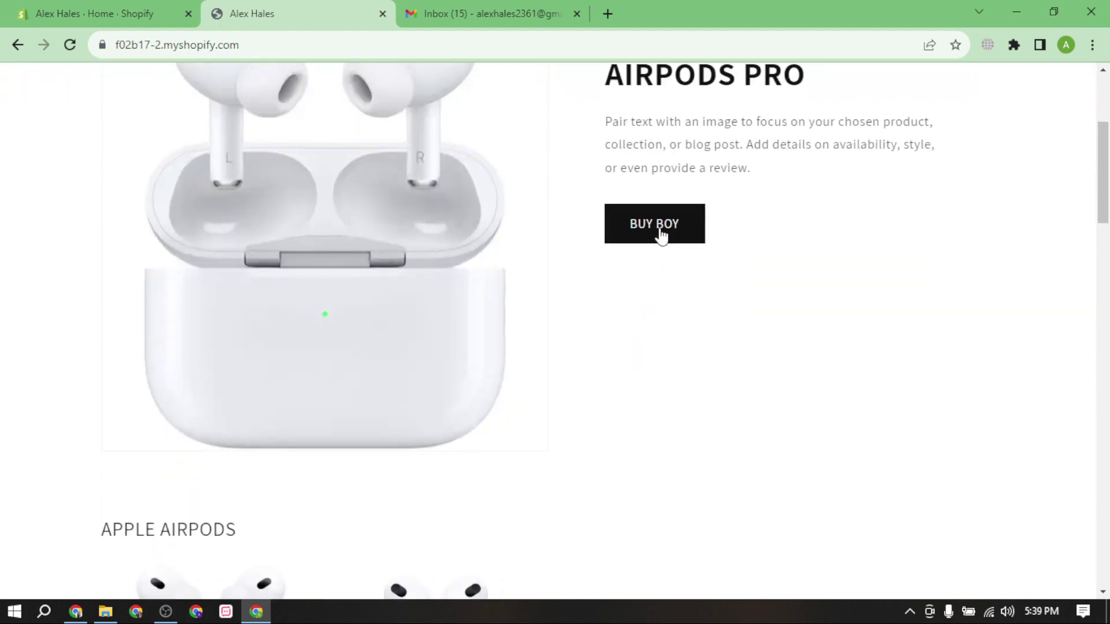
left_click(659, 234)
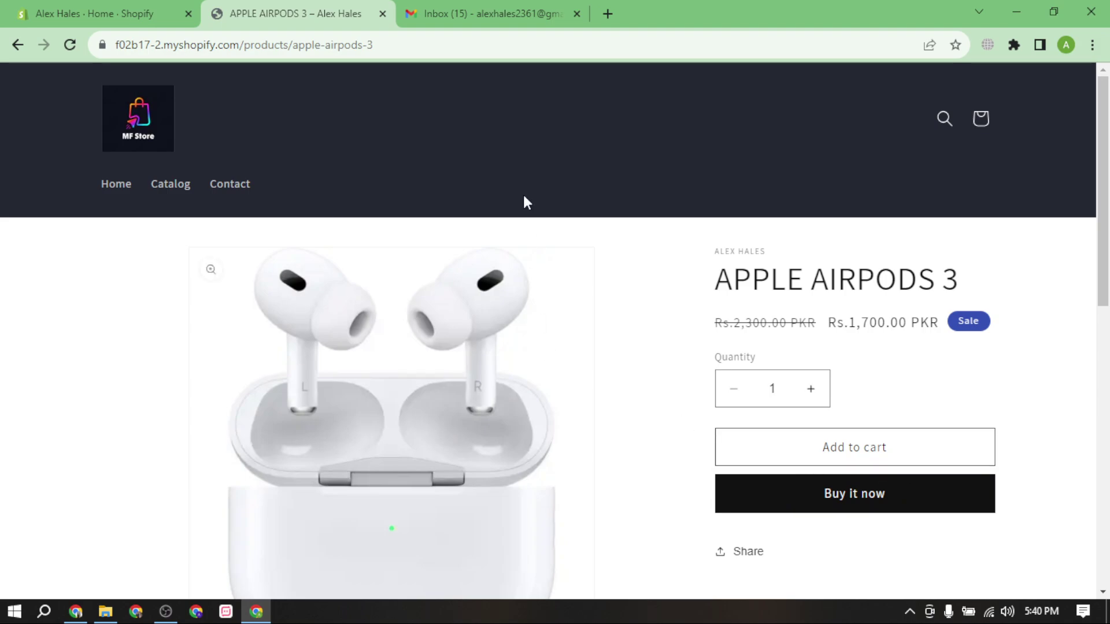
left_click(159, 8)
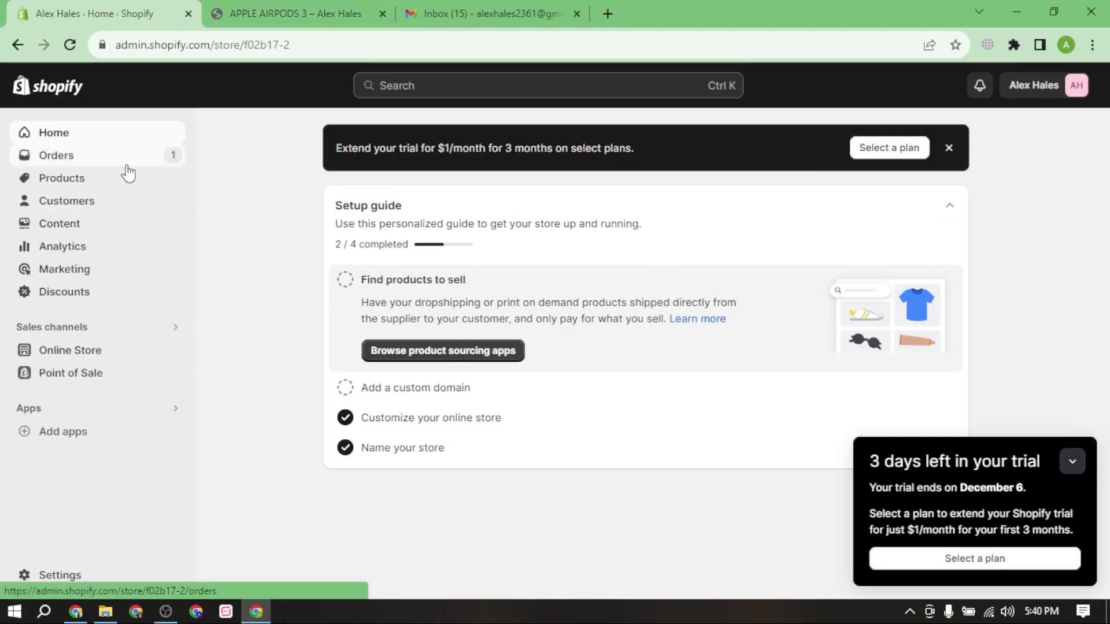
Return to the admin home page and collapse the trial reminder popup.
left_click(118, 153)
left_click(116, 143)
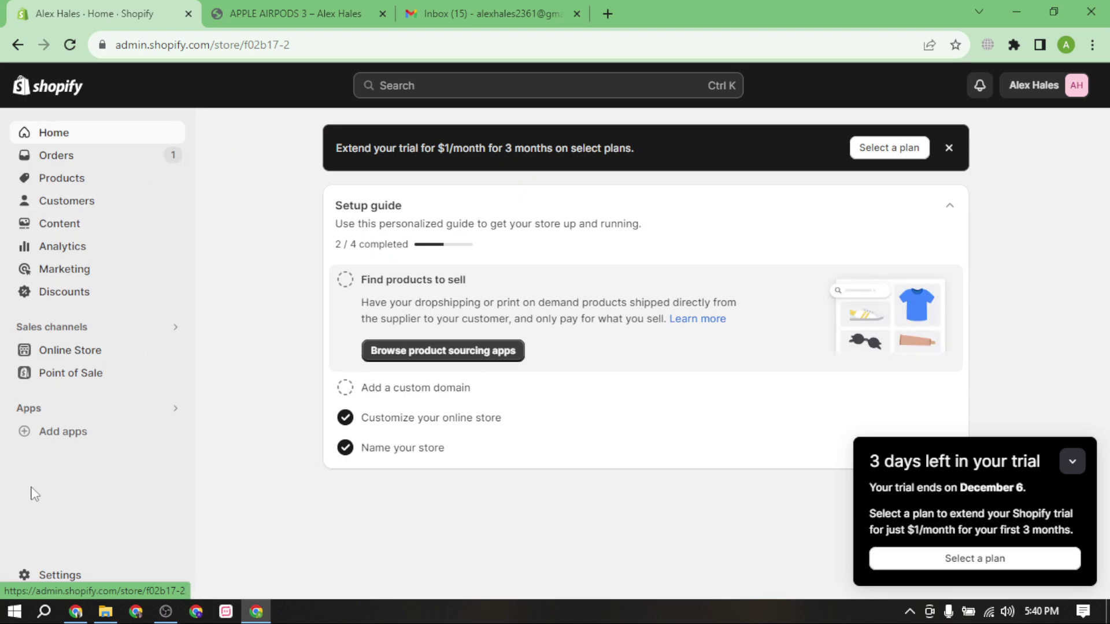
left_click(1074, 456)
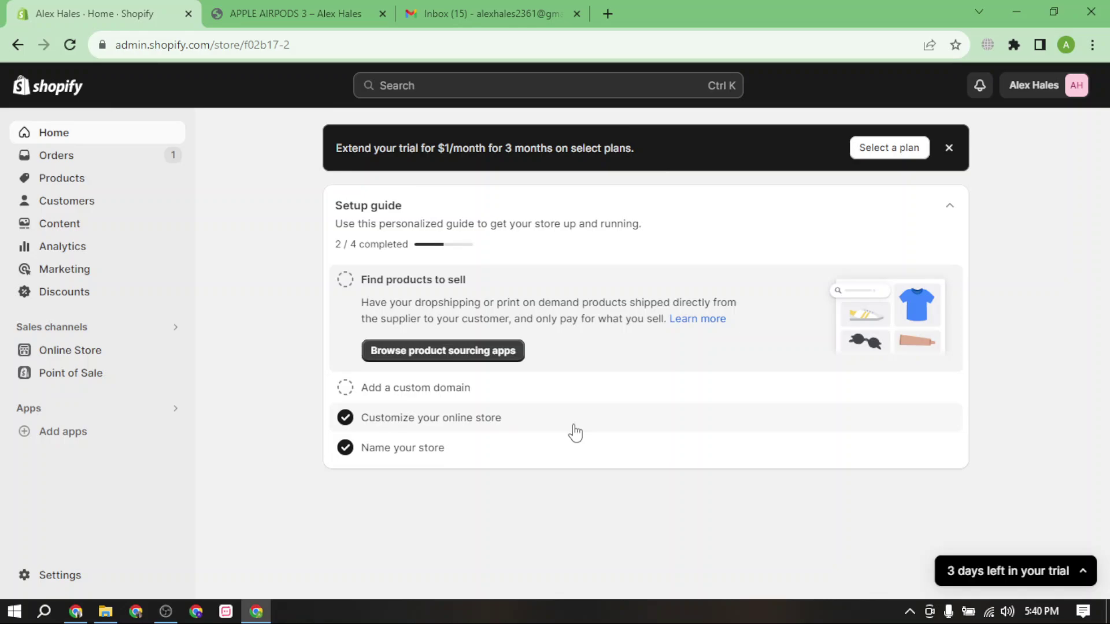
Review domain settings listing only f02b17-2.myshopify.com as primary, then open a new browser tab.
left_click(555, 387)
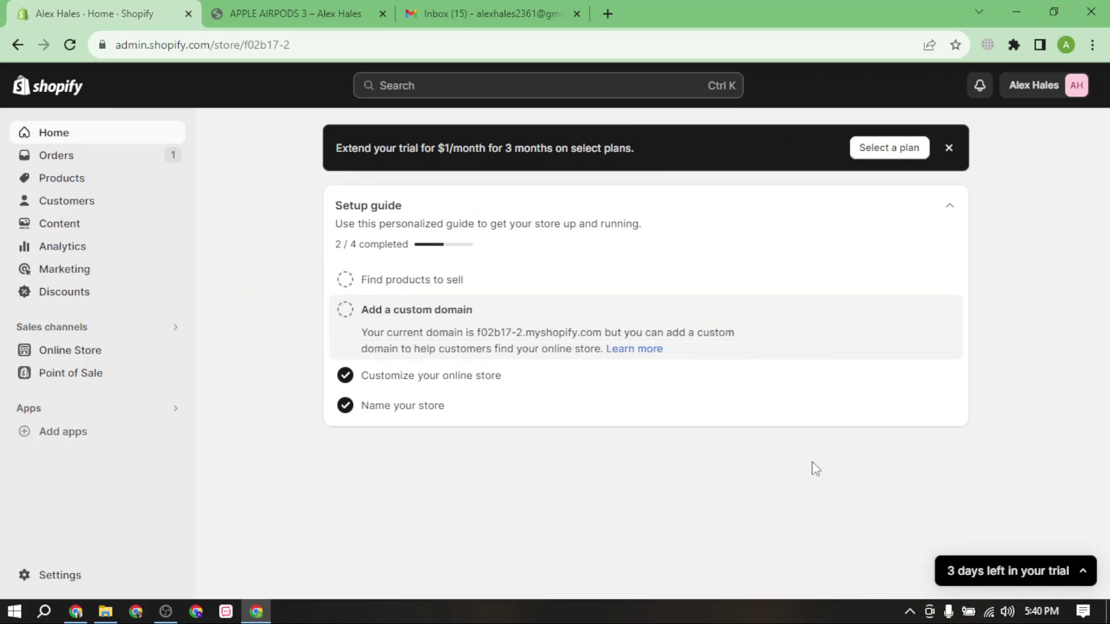
left_click(399, 384)
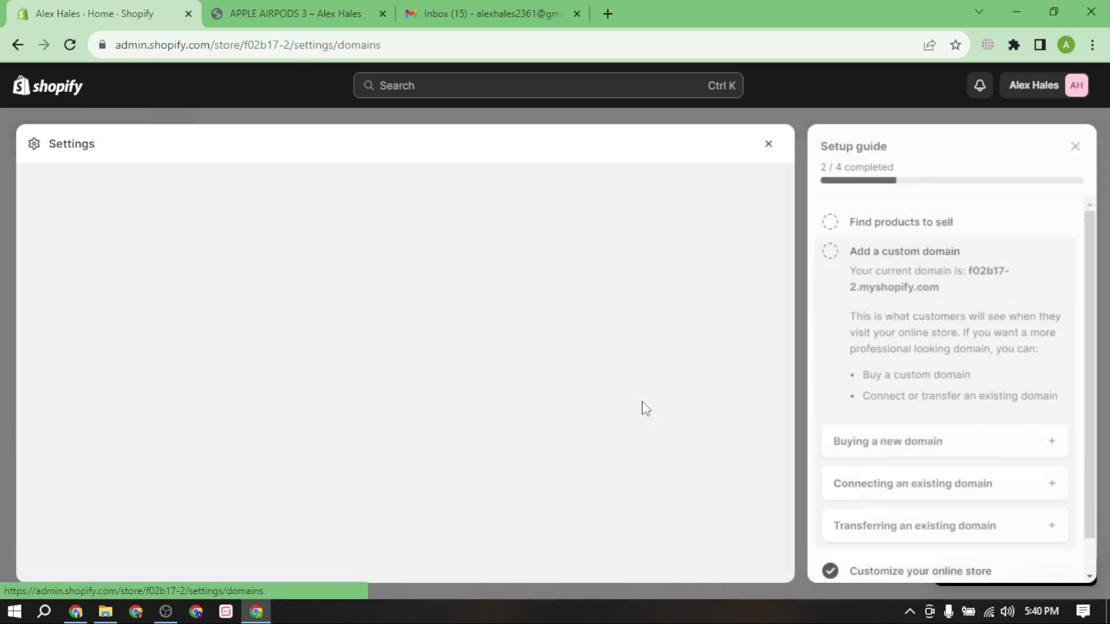
scroll(525, 421, "down", 3)
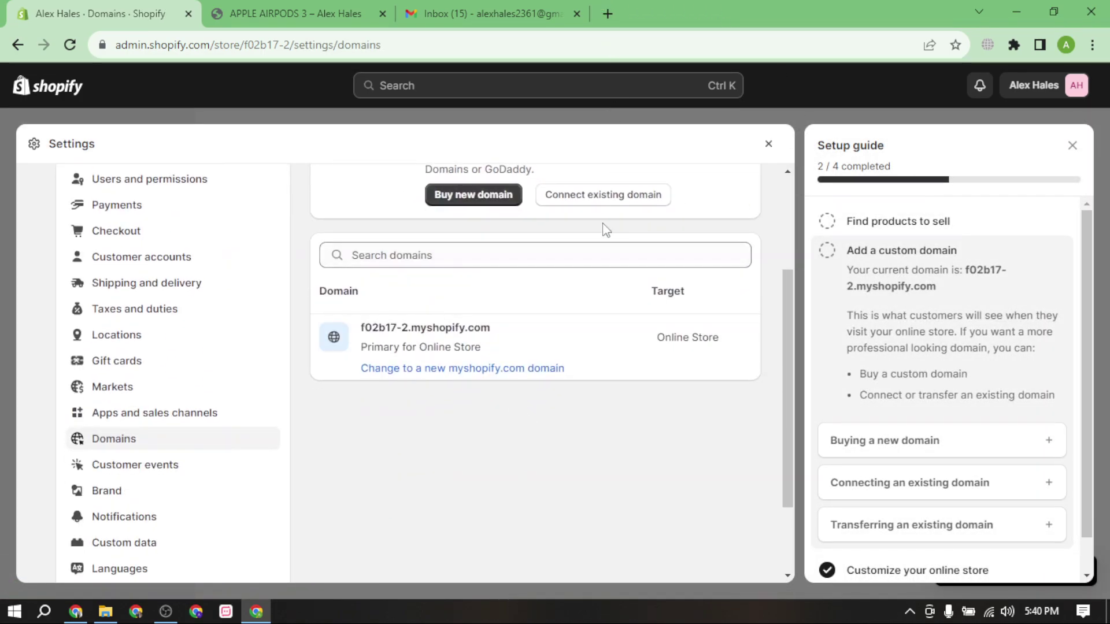
left_click(616, 261)
scroll(508, 278, "up", 3)
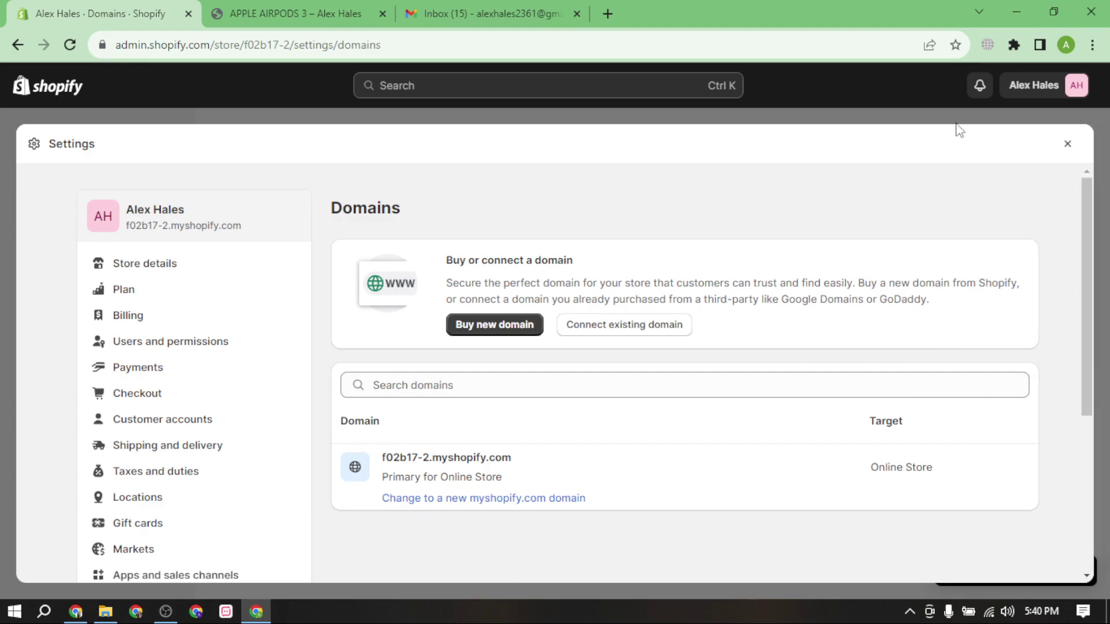
left_click(1067, 143)
left_click(607, 13)
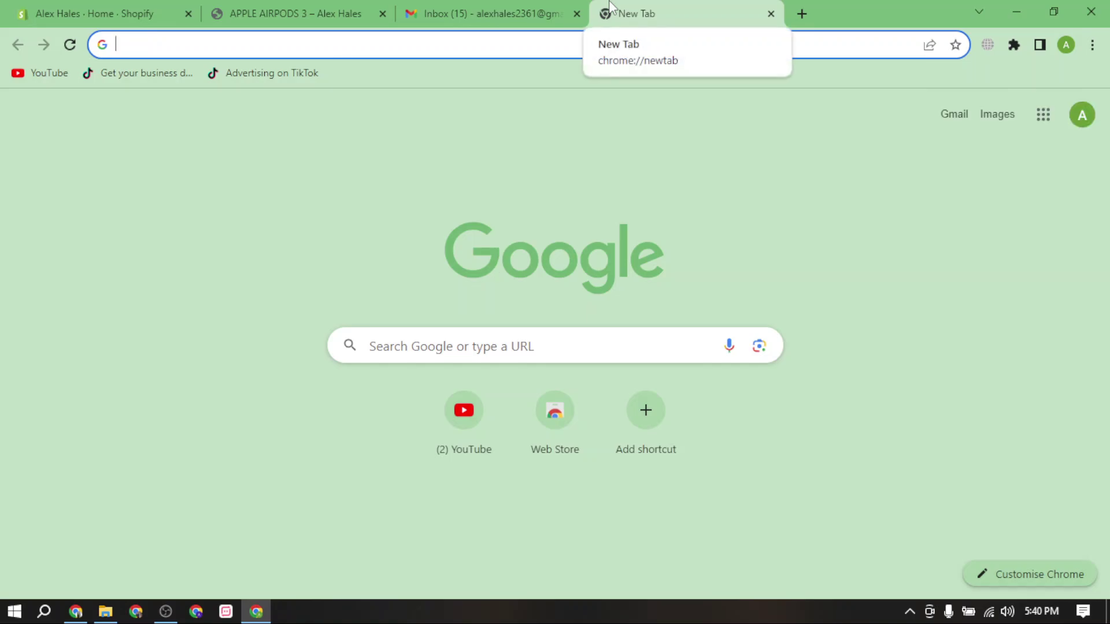
type("www.mf")
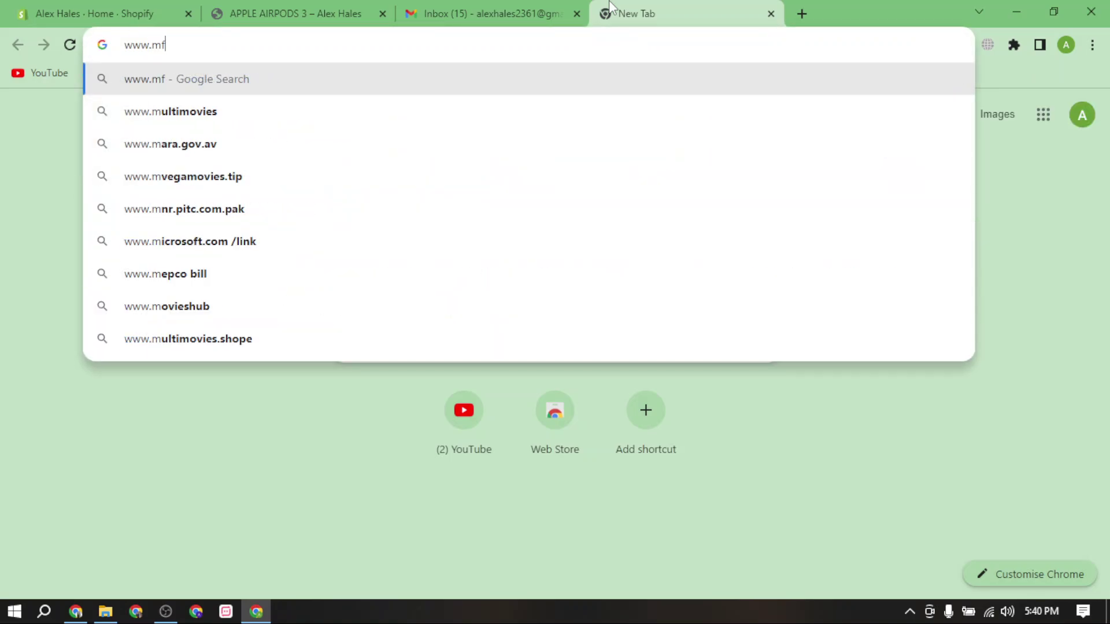
type("store.fun")
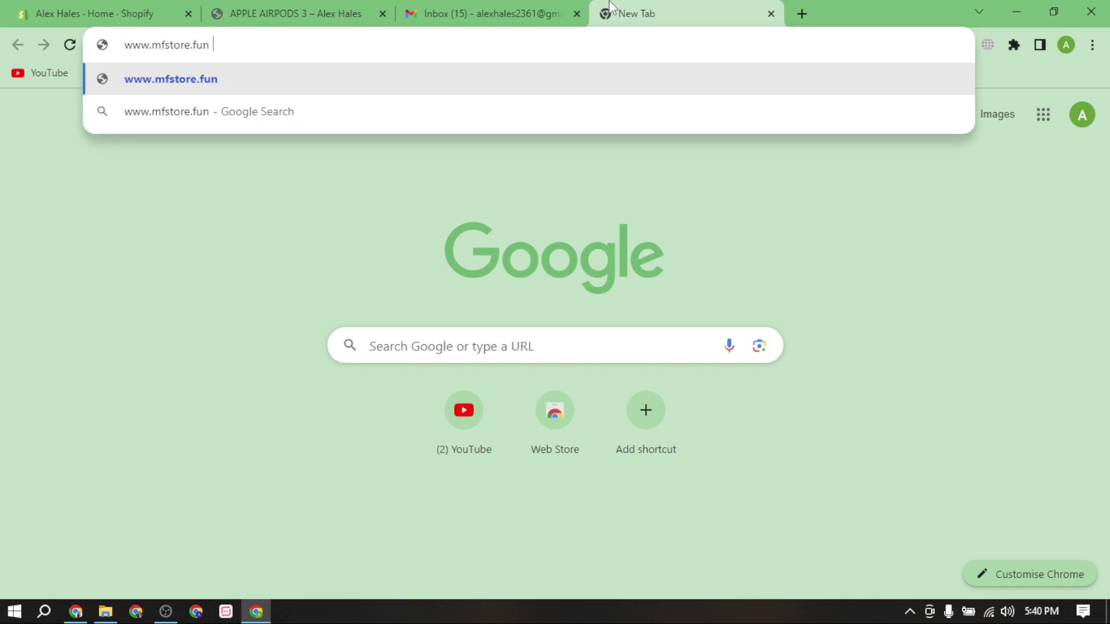
key("Return")
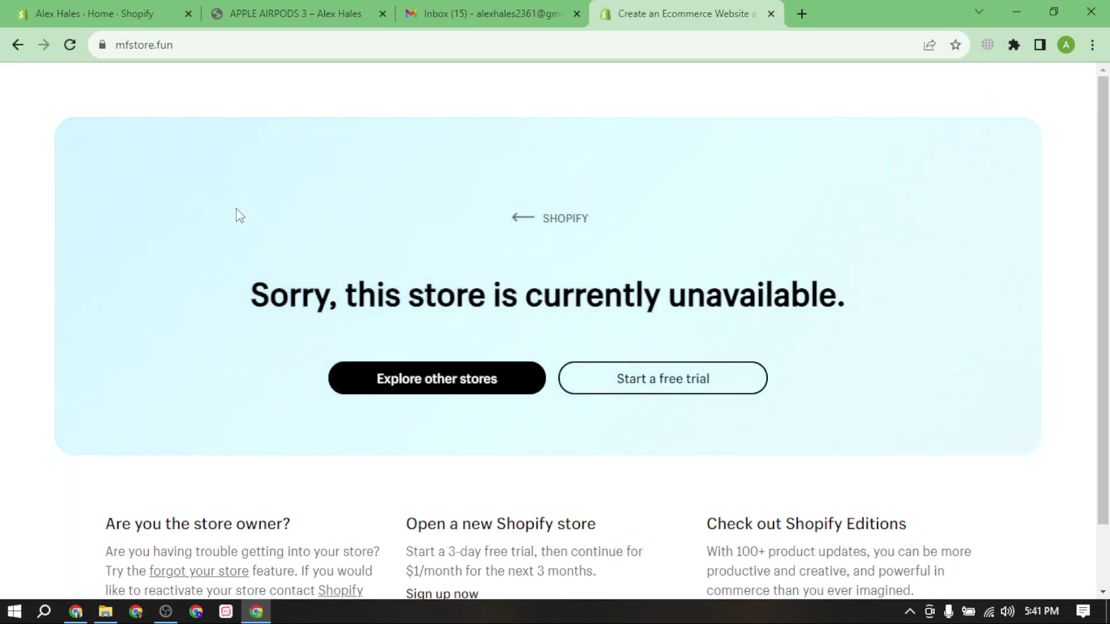
left_click_drag(174, 253, 940, 354)
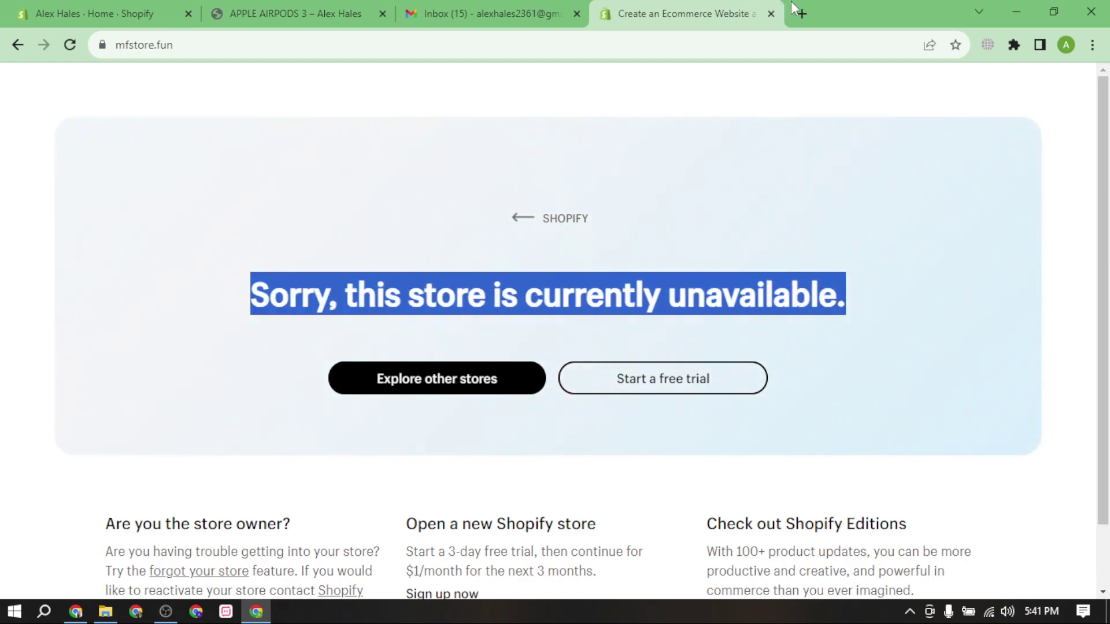
left_click(182, 40)
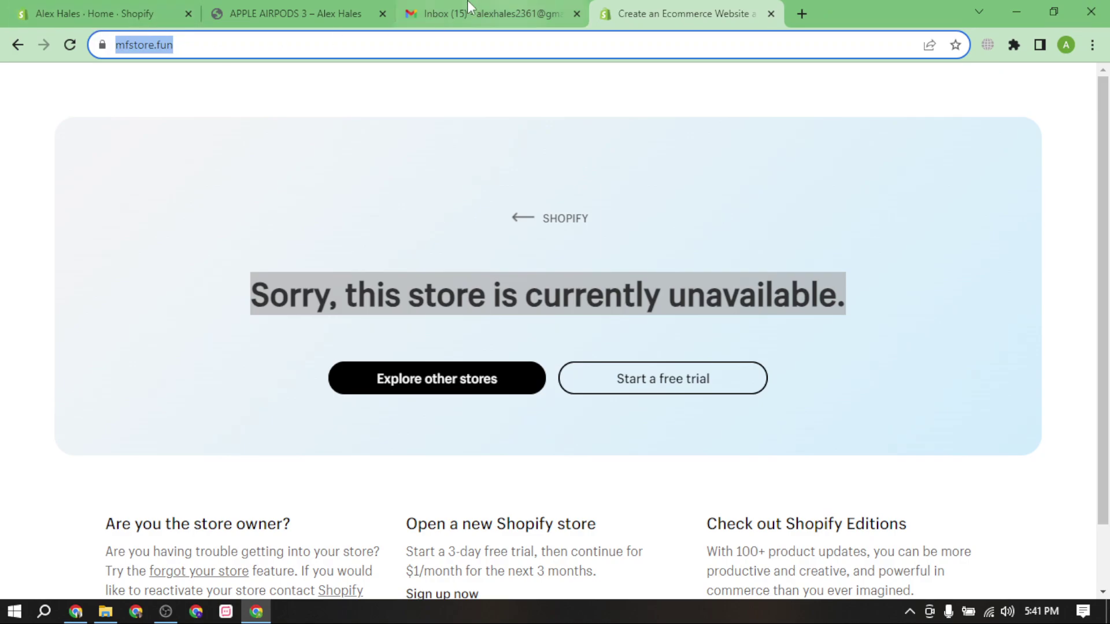
Compare with the admin tab's address, then duplicate the mfstore.fun page into a second tab.
left_click(104, 14)
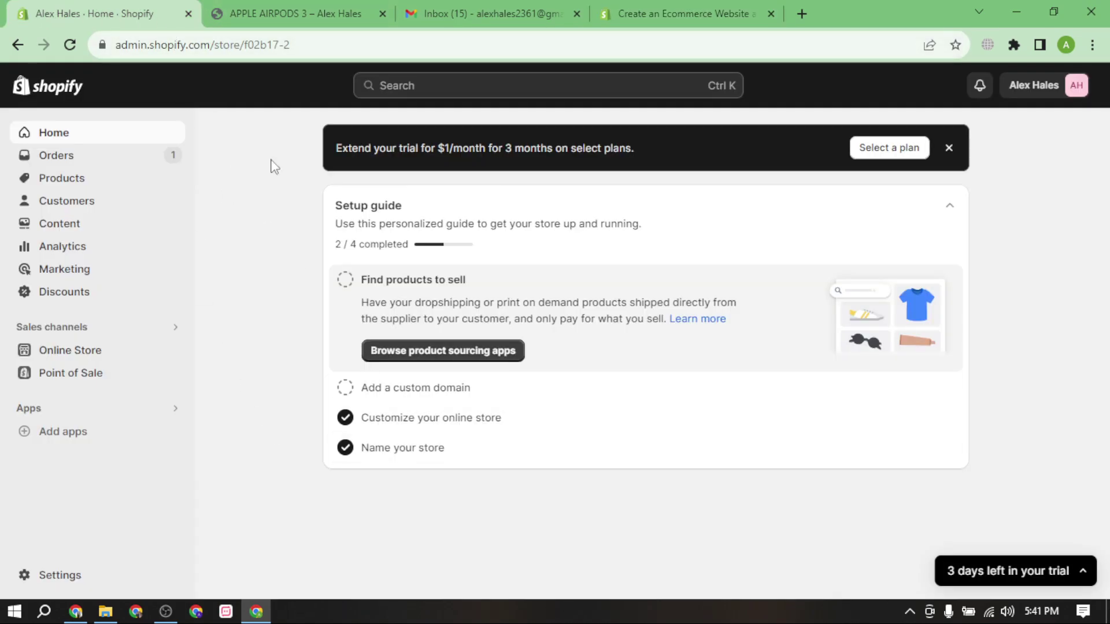
left_click_drag(290, 44, 116, 38)
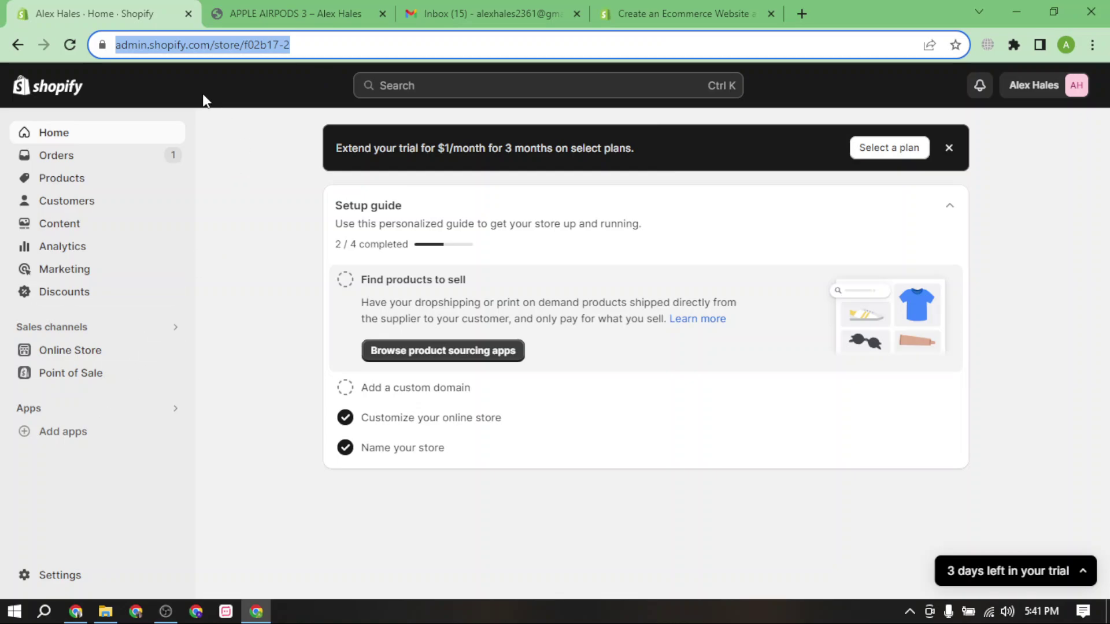
left_click(687, 14)
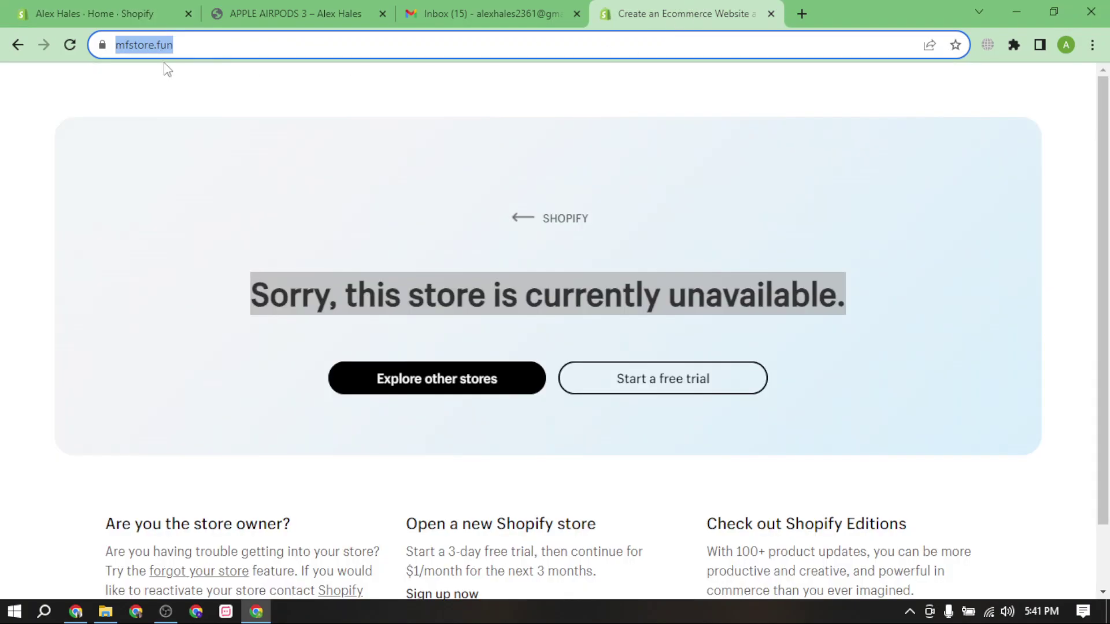
left_click(190, 81)
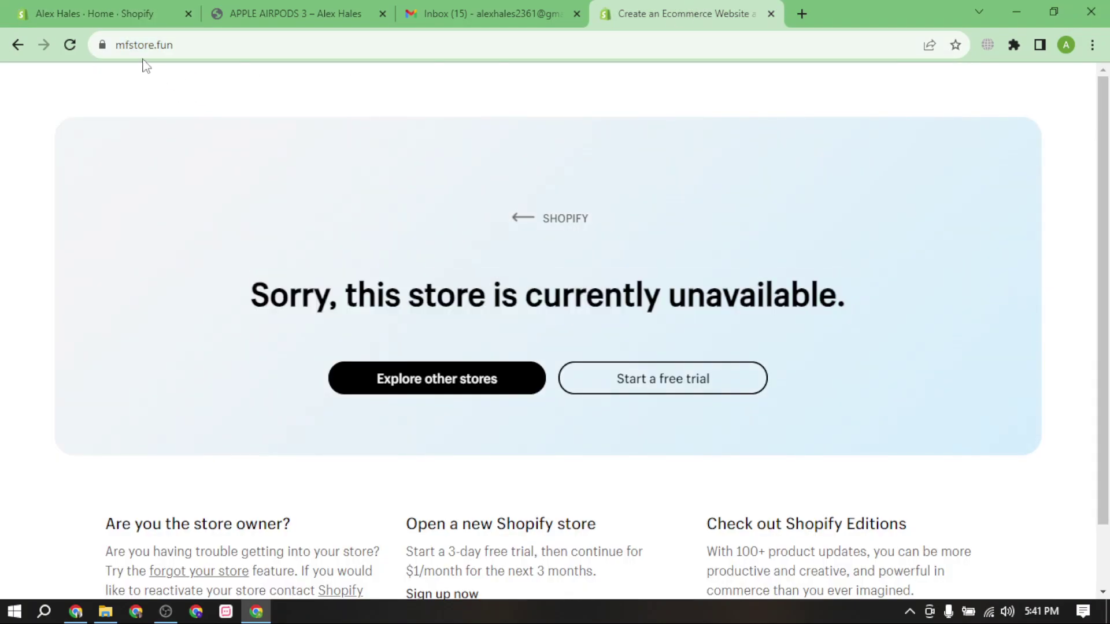
left_click_drag(124, 46, 211, 81)
key("alt+Return")
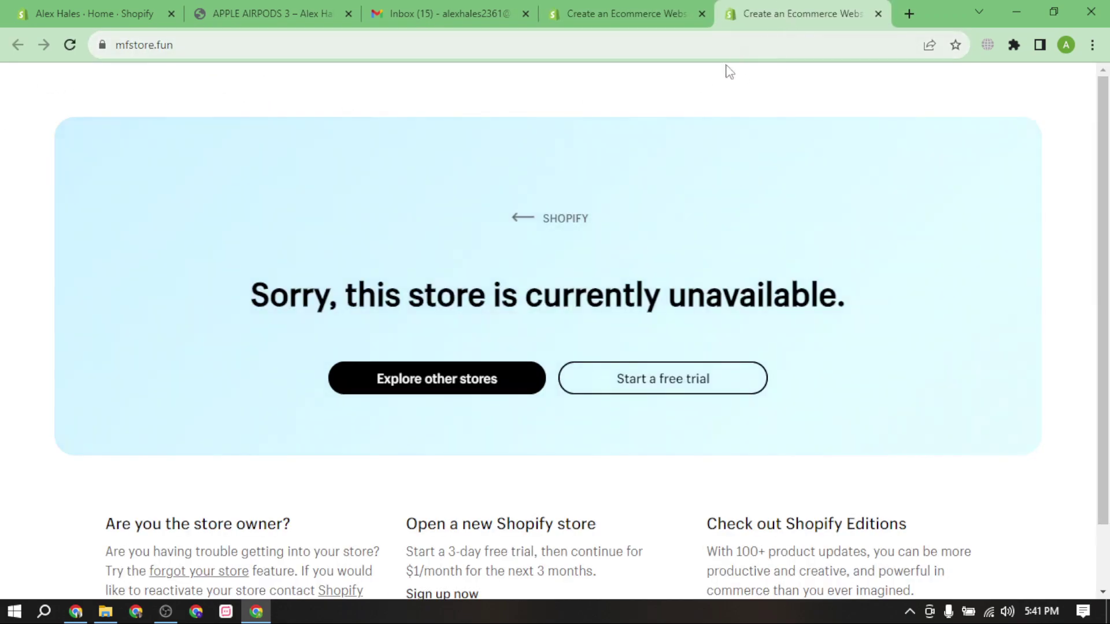
Open a new blank browser tab ready for a Google search.
left_click(908, 8)
left_click(671, 10)
left_click(779, 7)
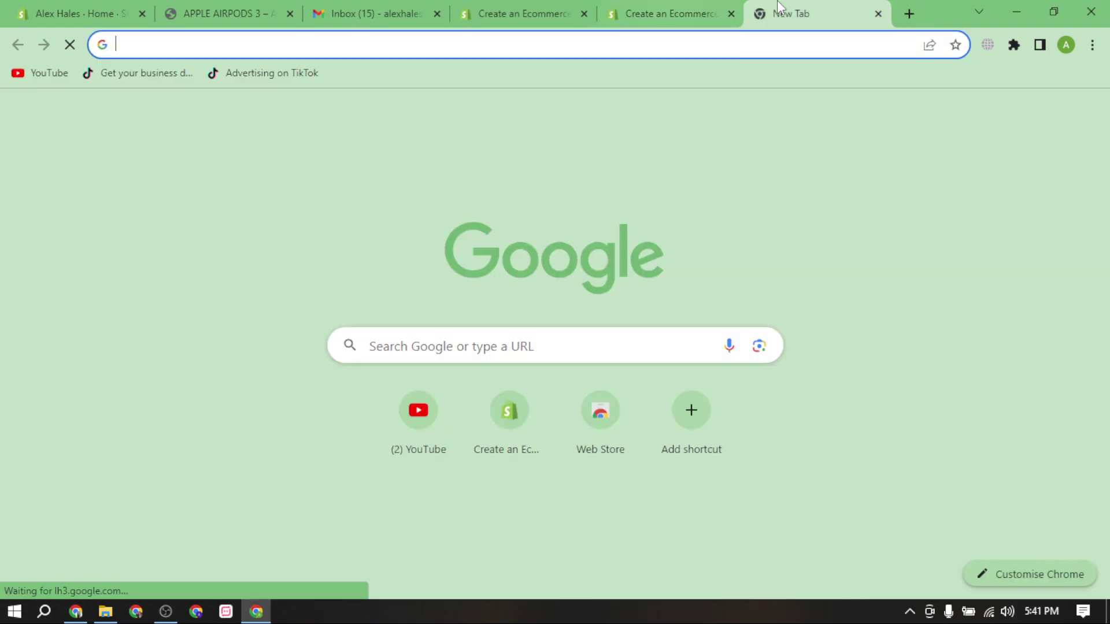
left_click(680, 14)
left_click(752, 15)
left_click(746, 50)
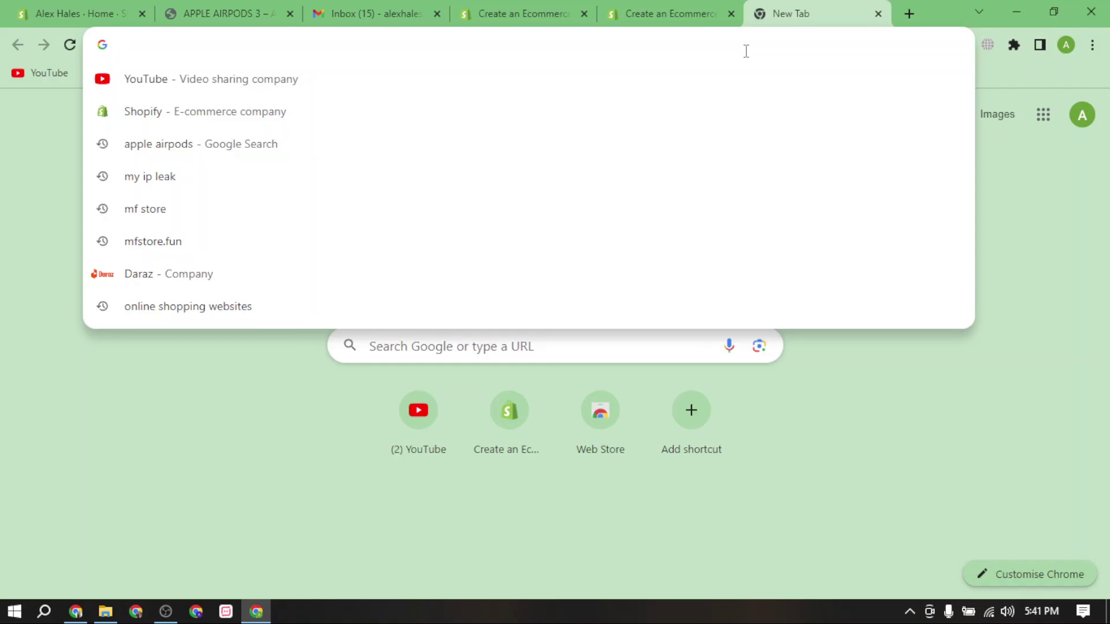
Search Google for 'mfstore' and scroll through the results.
type("mfstore")
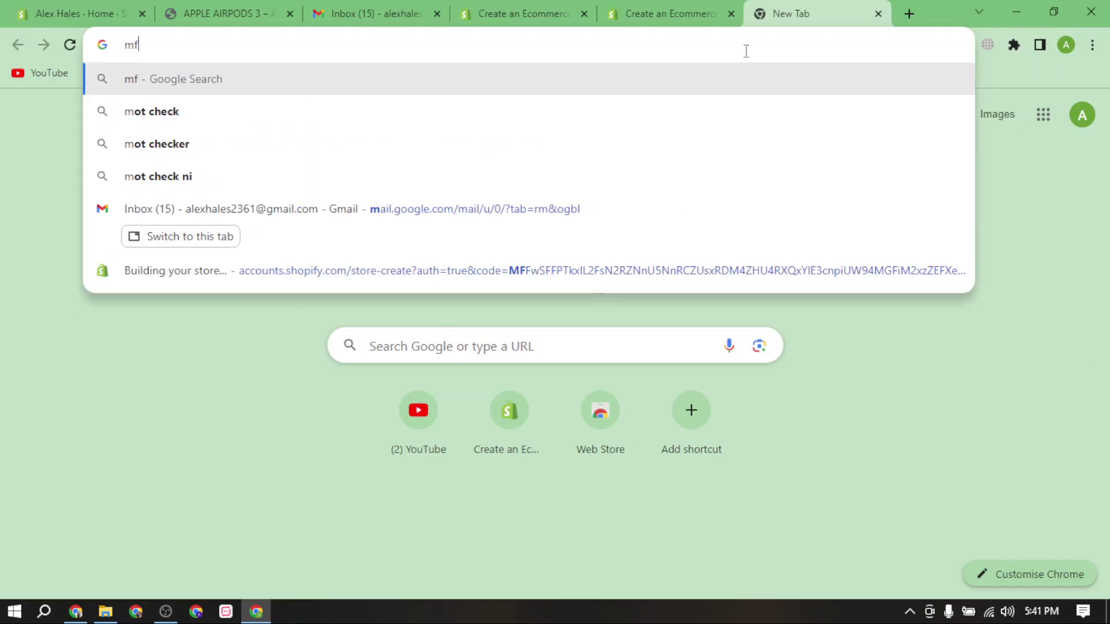
key("Return")
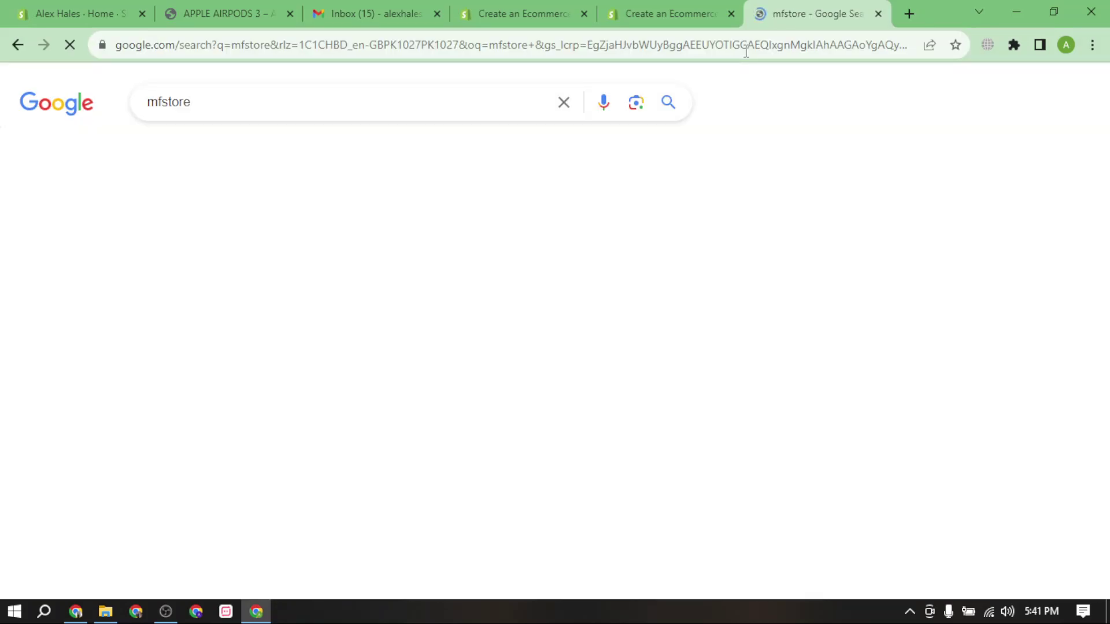
scroll(341, 280, "down", 1)
scroll(341, 280, "down", 8)
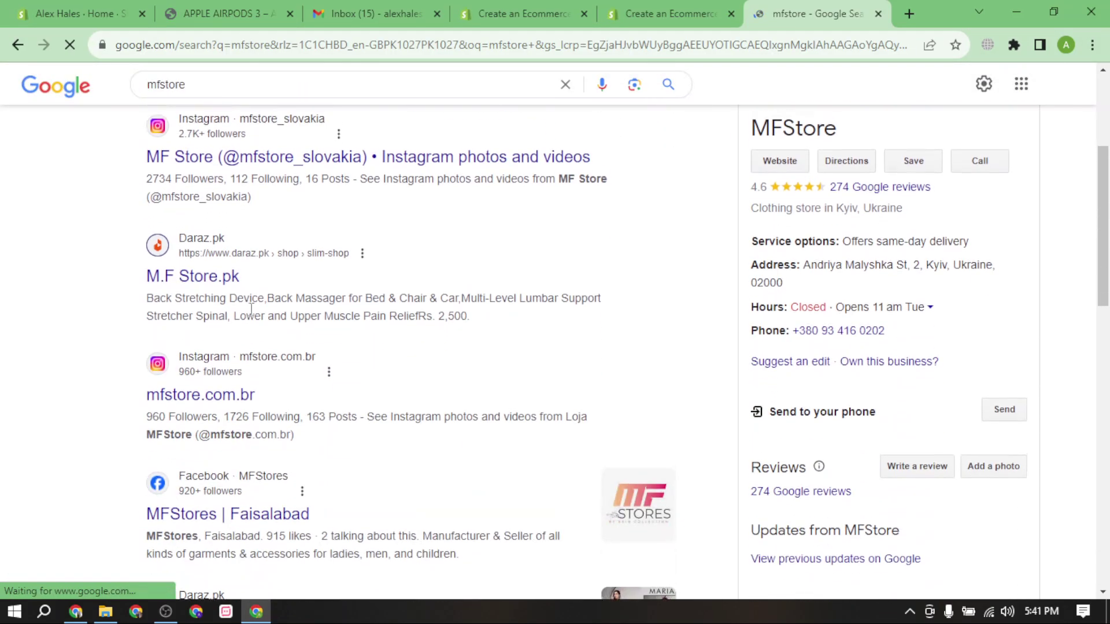
scroll(269, 335, "down", 7)
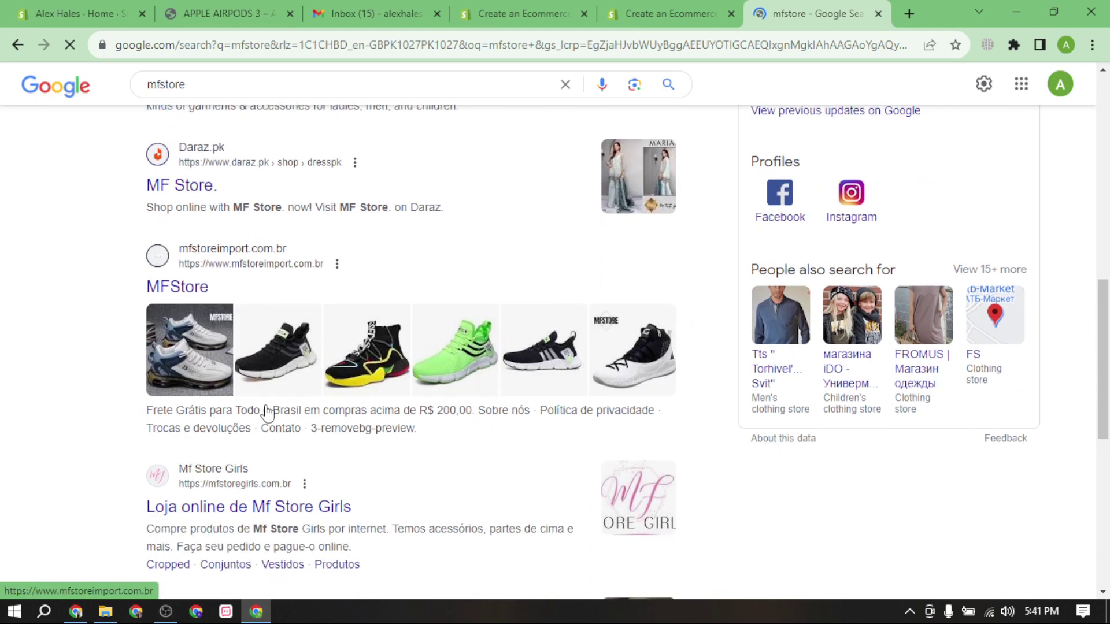
scroll(267, 413, "down", 7)
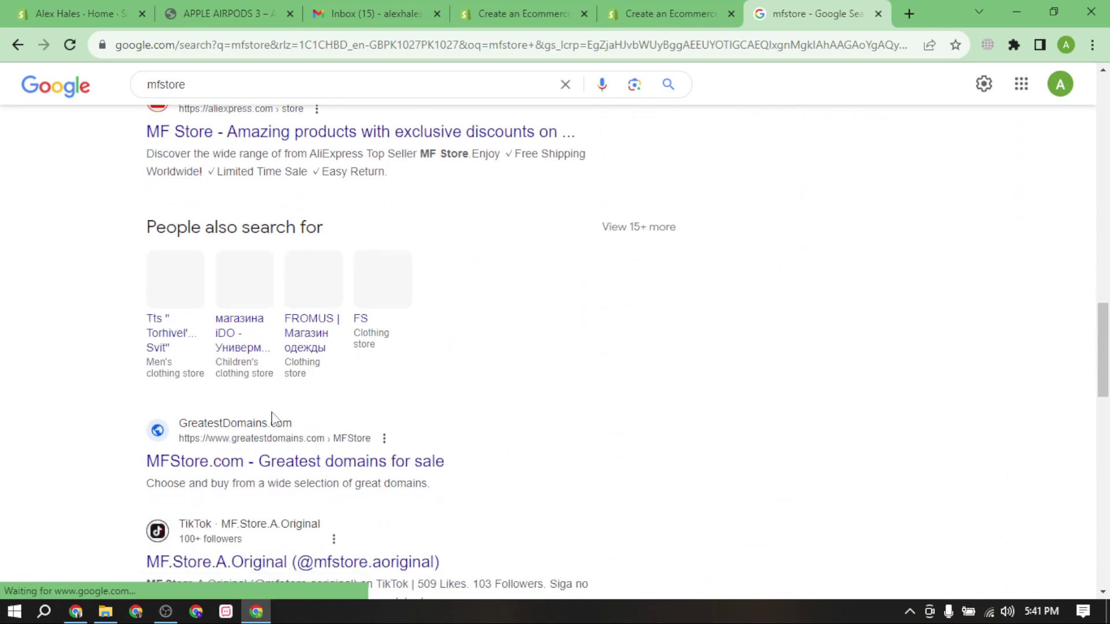
scroll(274, 414, "up", 8)
scroll(287, 413, "down", 1)
scroll(283, 408, "down", 11)
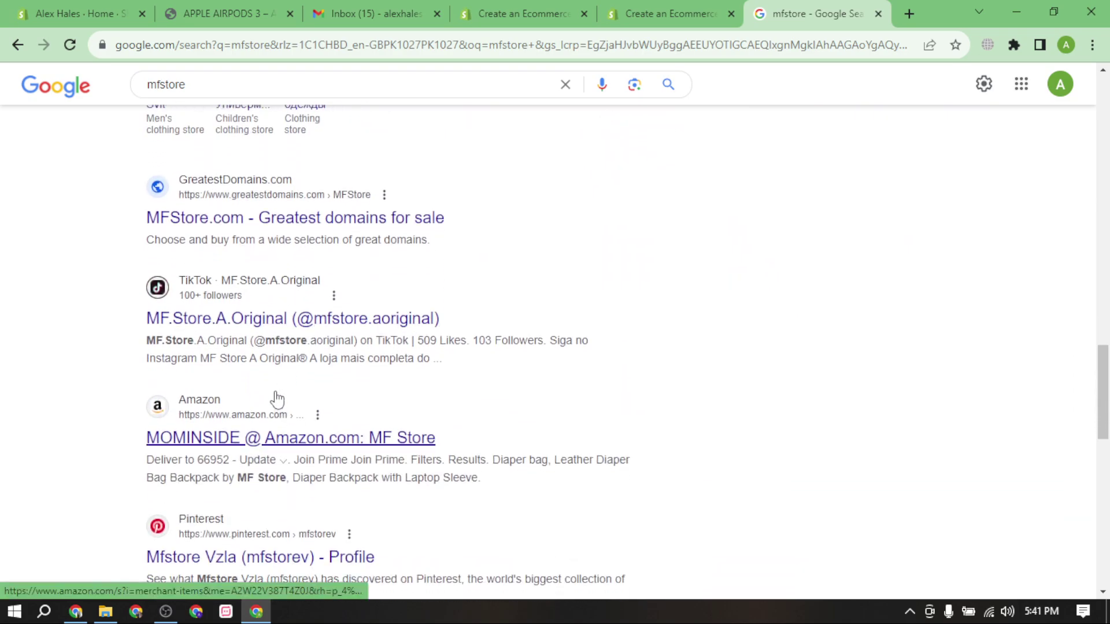
scroll(288, 375, "up", 7)
scroll(287, 375, "up", 15)
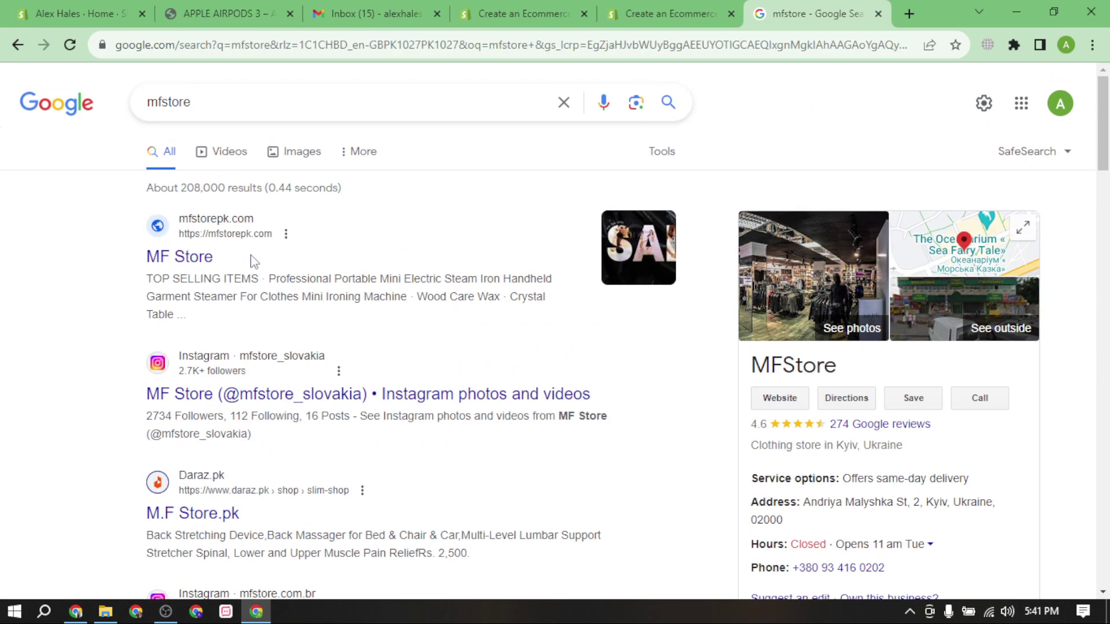
Refine the search to 'mfstore.fun' and look over the results.
left_click(274, 101)
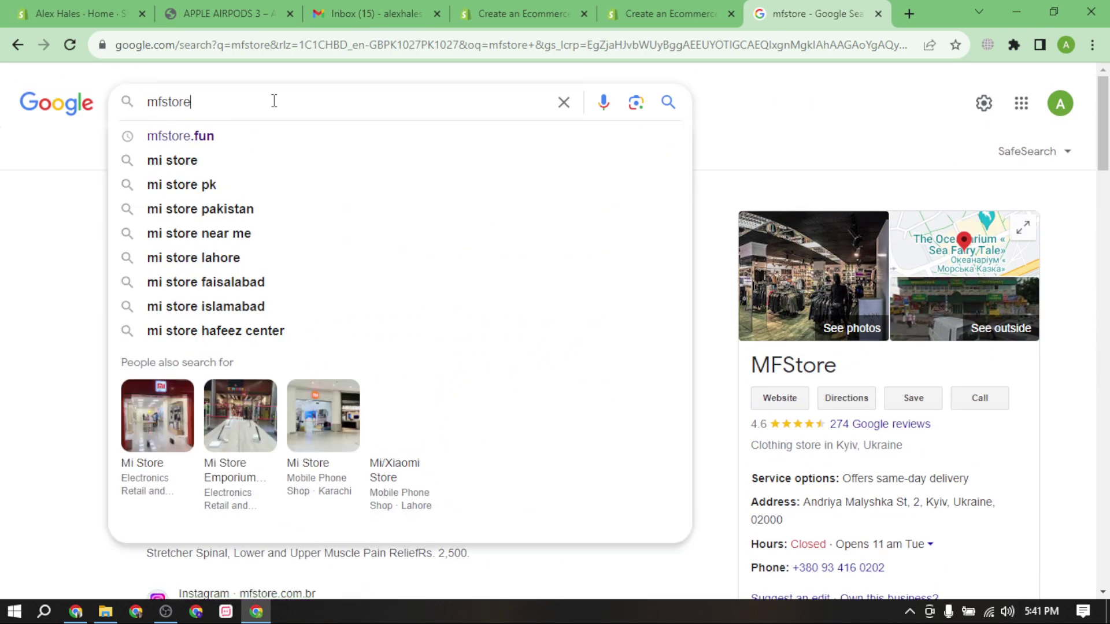
type(".fun")
key("Return")
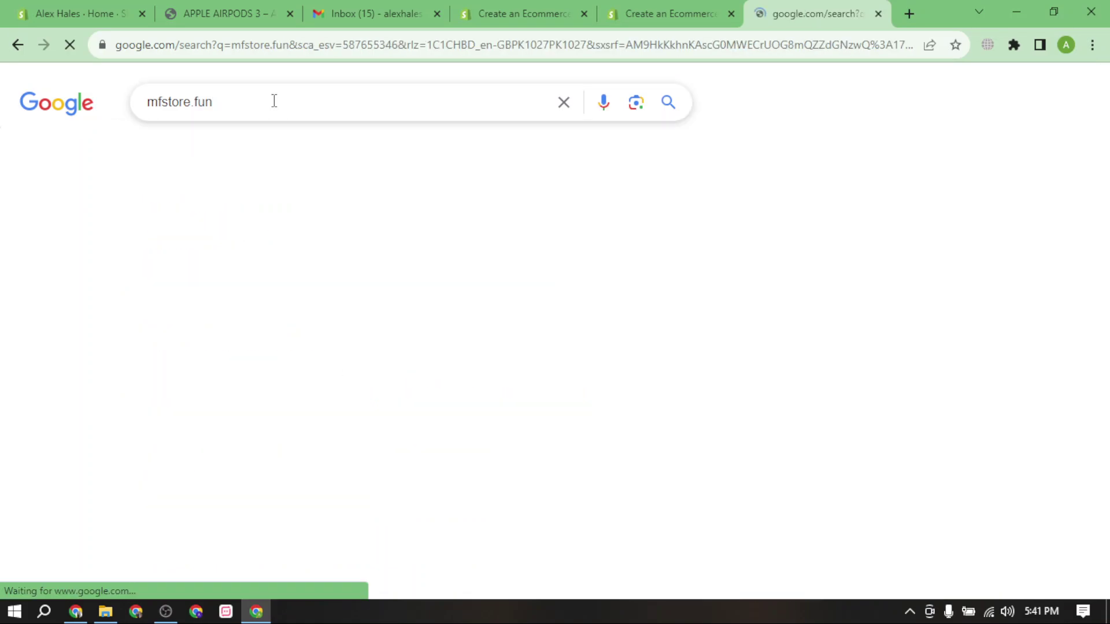
scroll(265, 271, "down", 7)
scroll(259, 309, "down", 12)
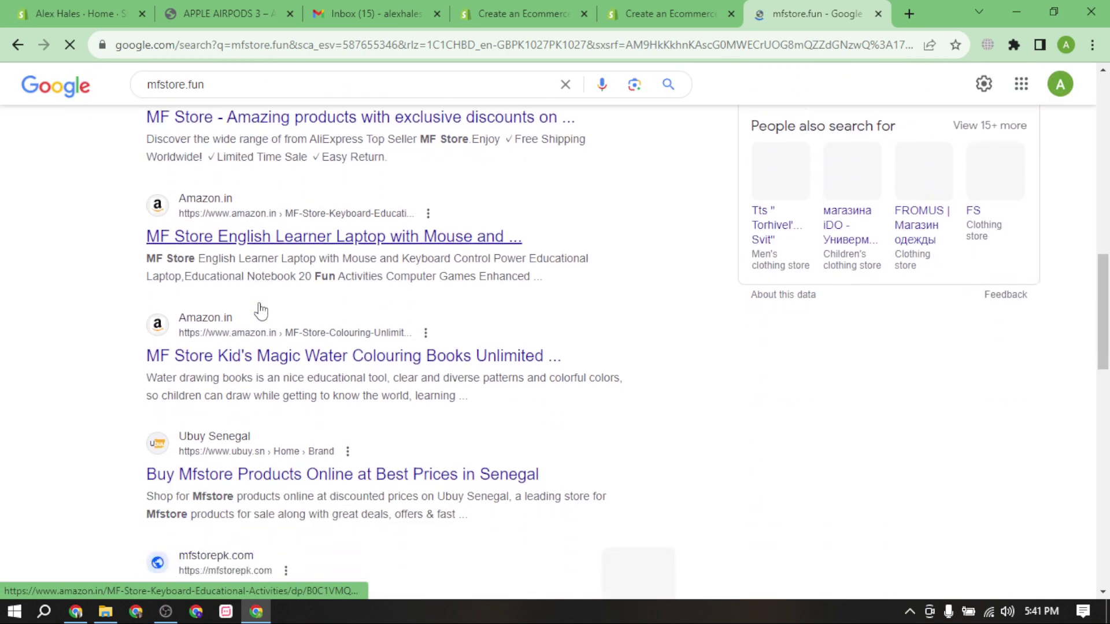
scroll(379, 310, "up", 3)
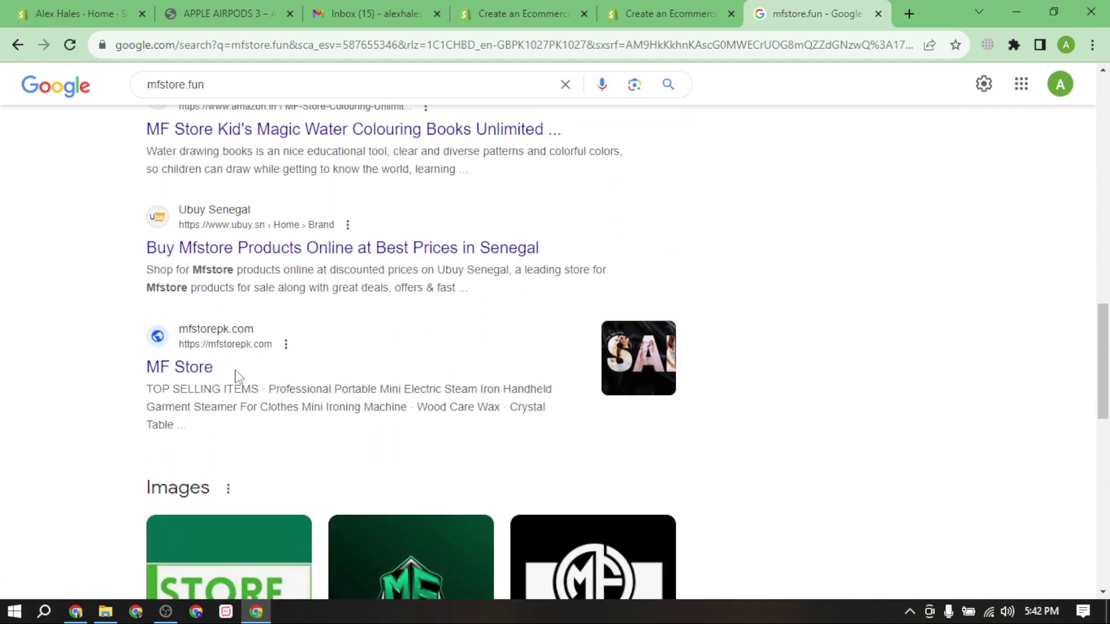
Pass the store-unavailable, Gmail and AirPods storefront tabs, return to Shopify admin Home, and select its address.
scroll(620, 236, "up", 5)
left_click(665, 14)
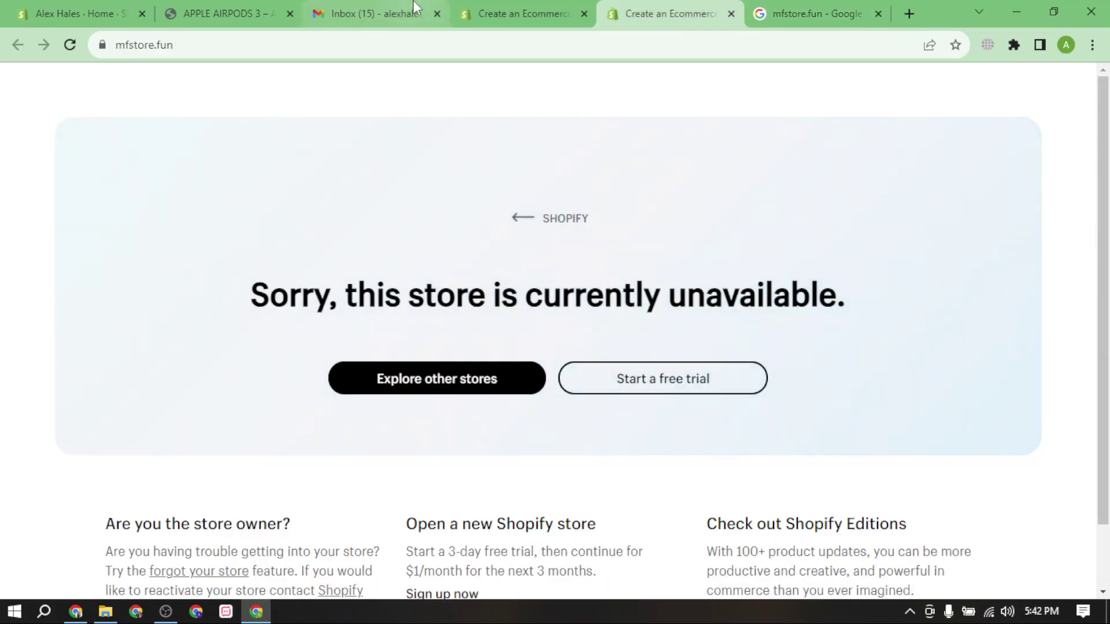
left_click(372, 12)
left_click(173, 15)
left_click(139, 17)
left_click(138, 42)
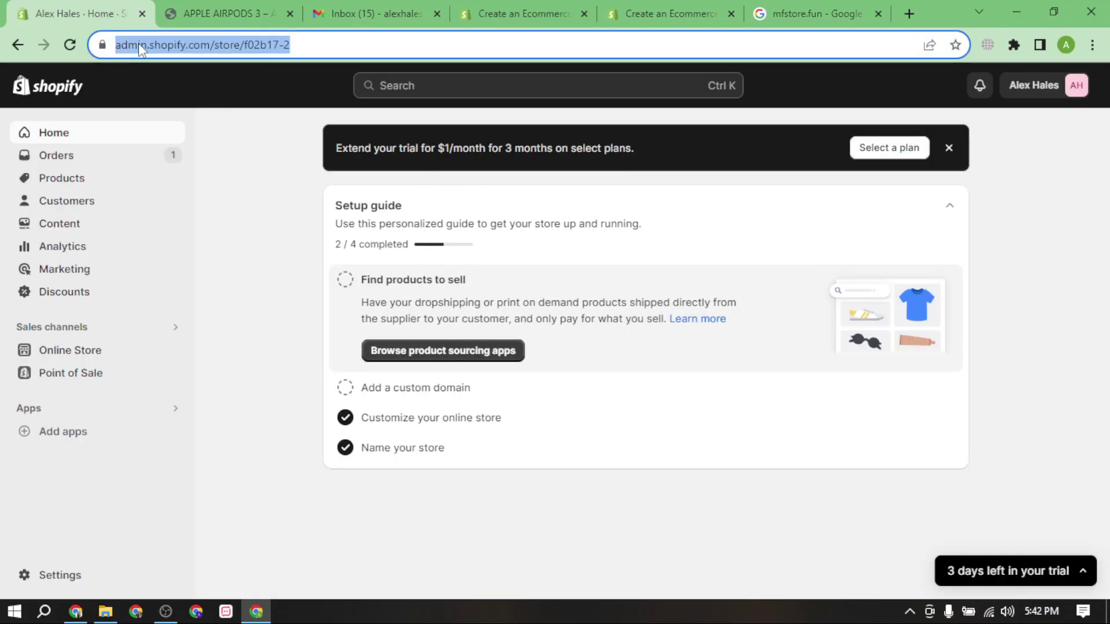